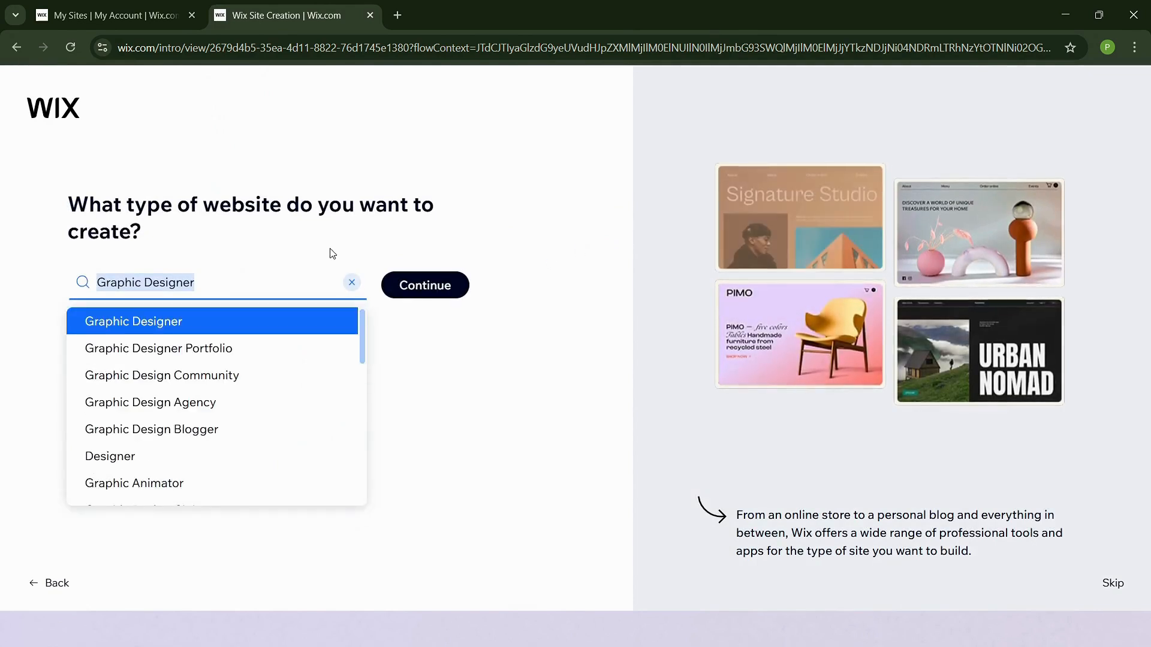
Step: Choose "Online Store" as the type of website to create and continue to the store setup
{"action": "type", "text": "Online S"}
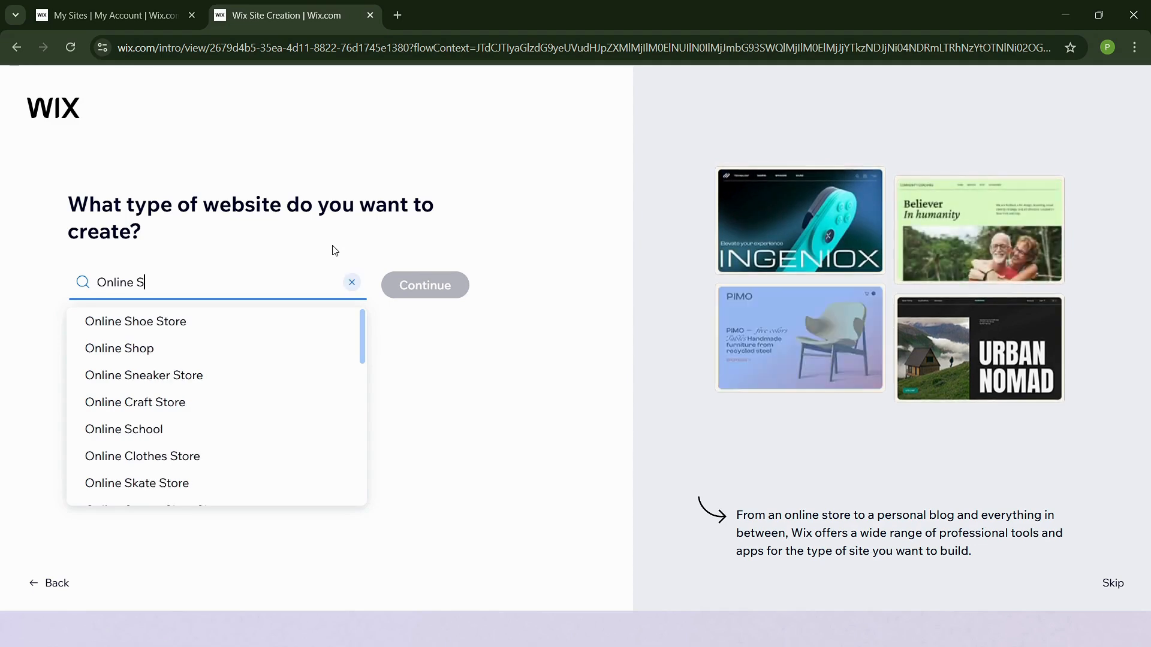
{"action": "type", "text": "tore"}
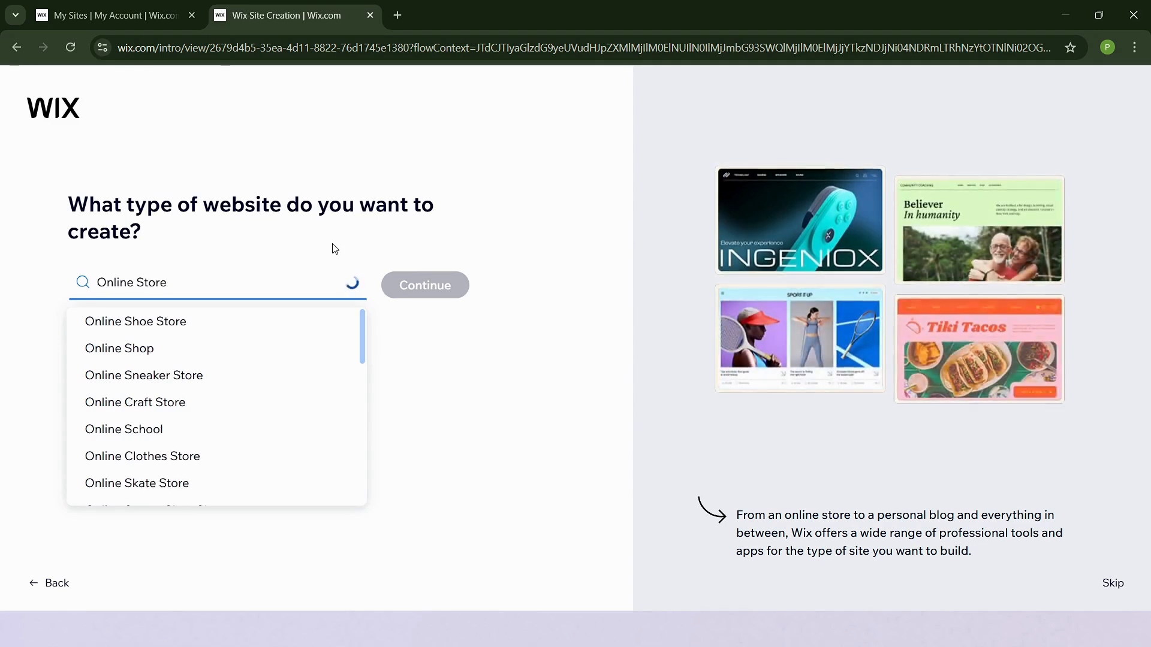
{"action": "left_click", "coordinate": [295, 324]}
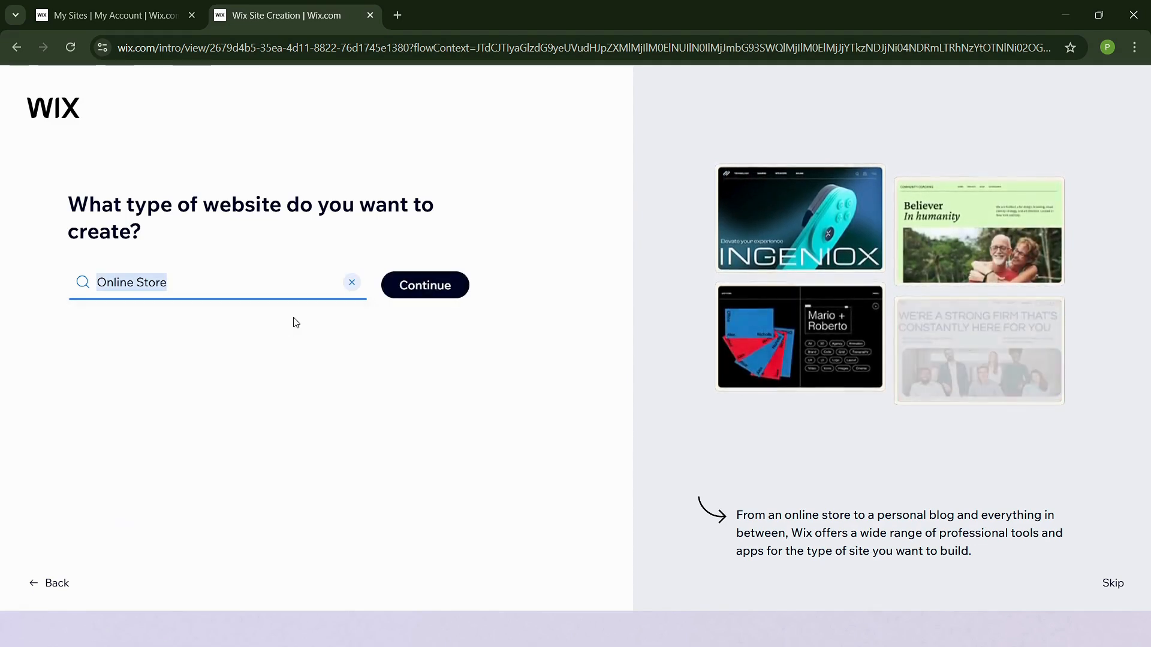
{"action": "left_click", "coordinate": [454, 290]}
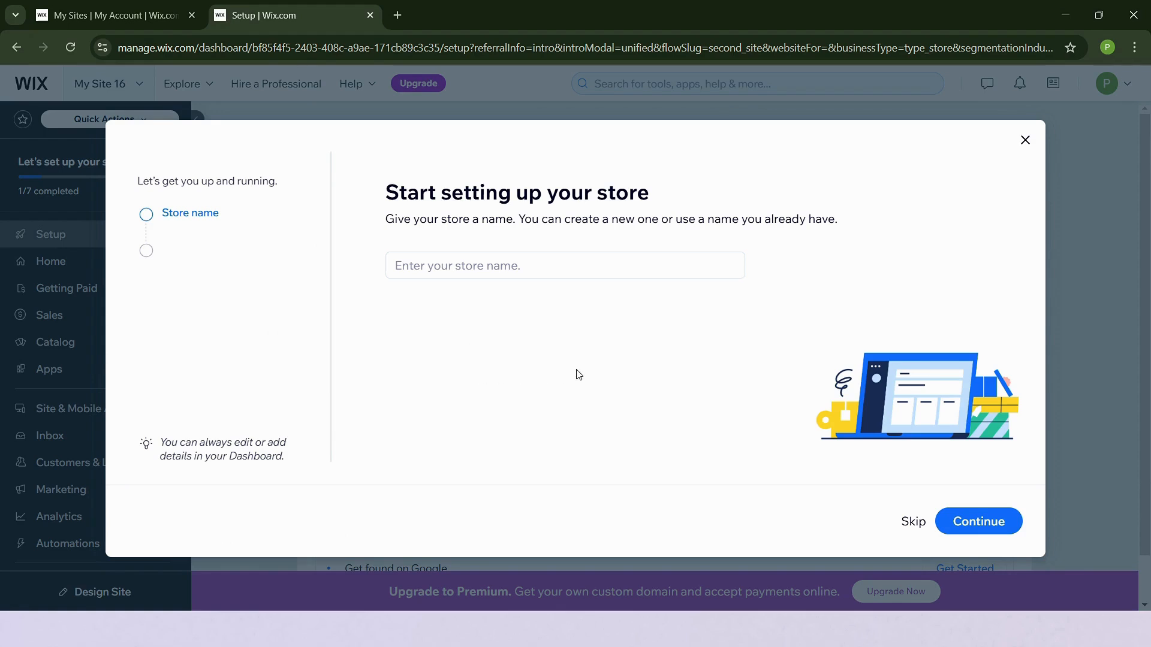
Step: Skip the store setup questions on store name, online presence, products and sales channels
{"action": "left_click", "coordinate": [535, 262]}
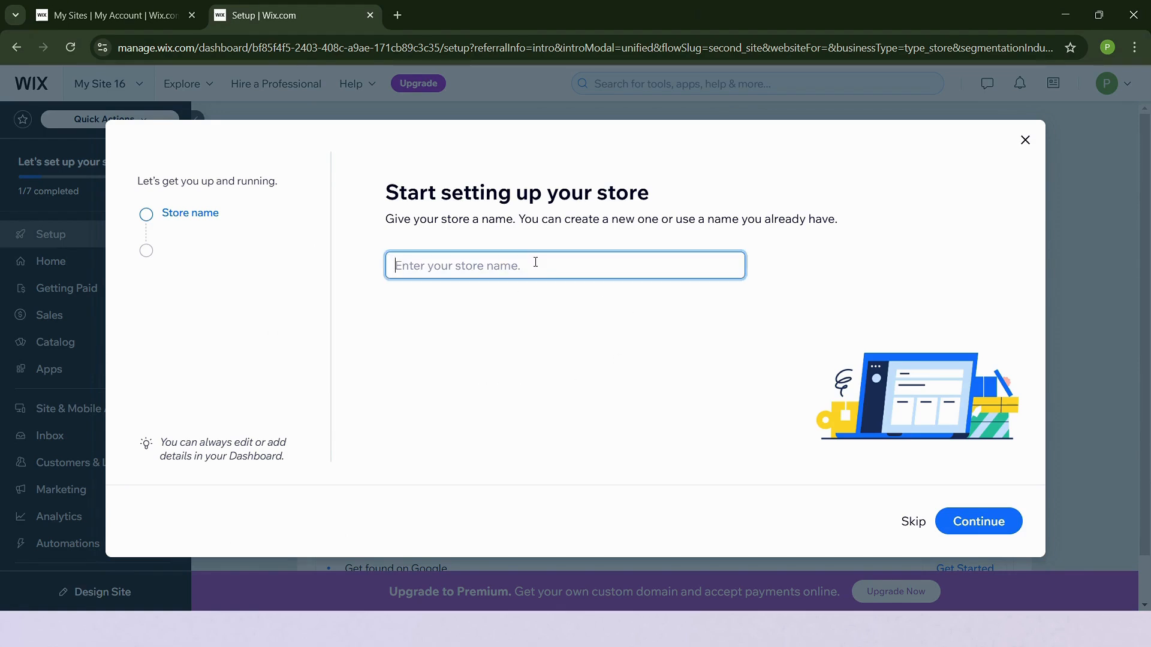
{"action": "left_click", "coordinate": [915, 528]}
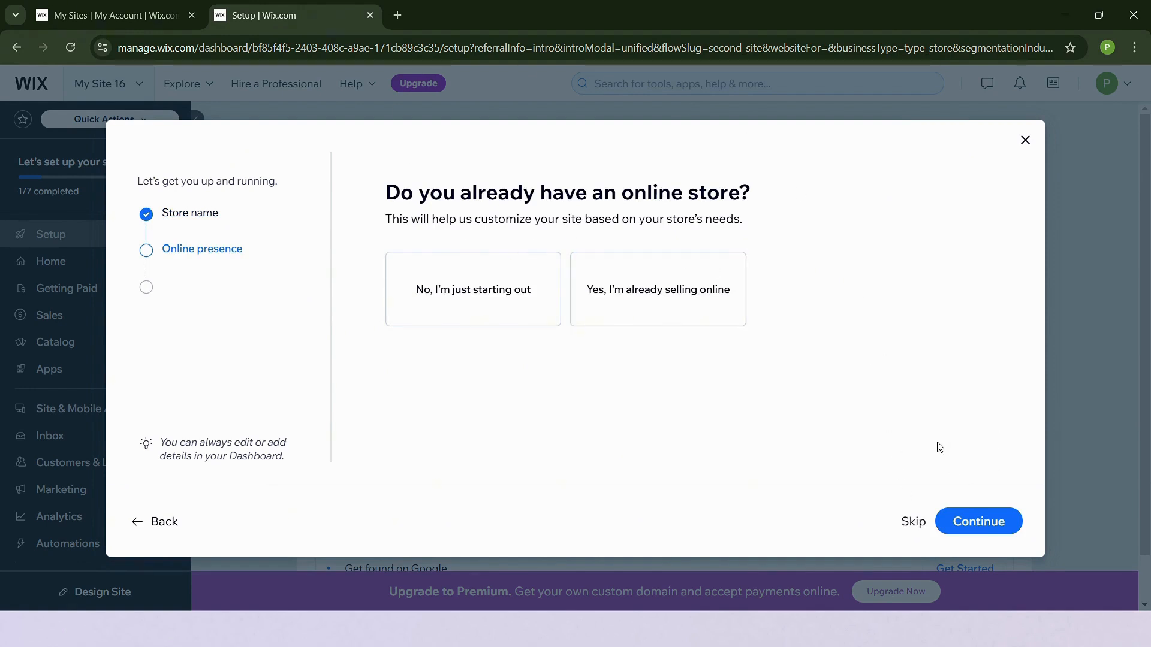
{"action": "left_click", "coordinate": [912, 523]}
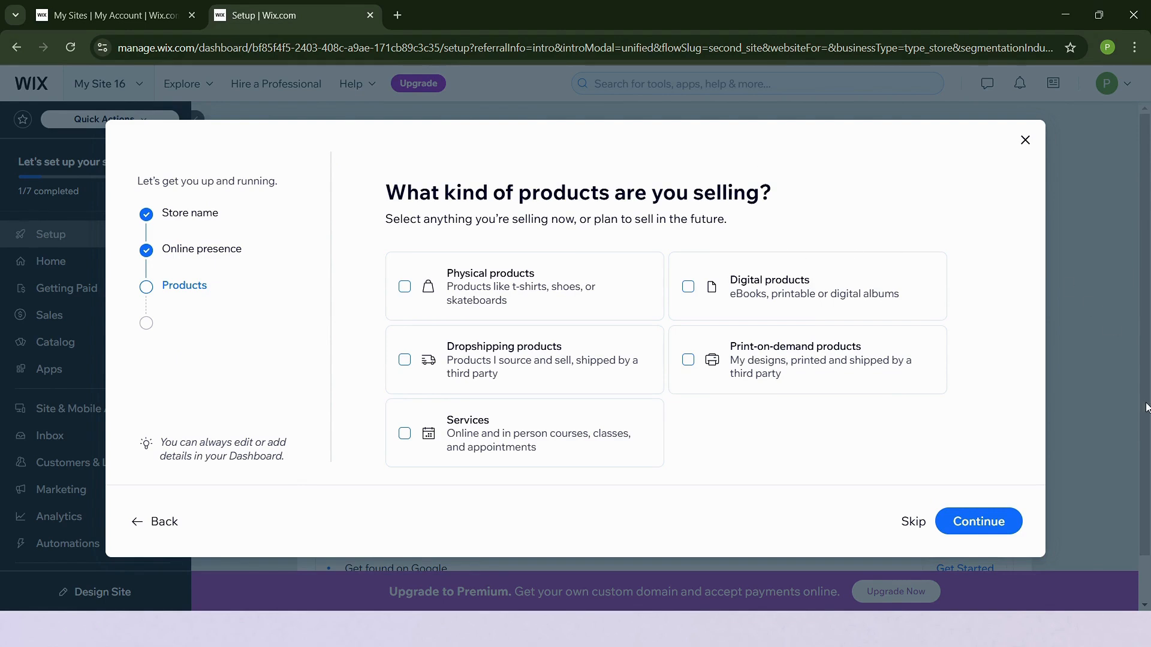
{"action": "left_click", "coordinate": [912, 522]}
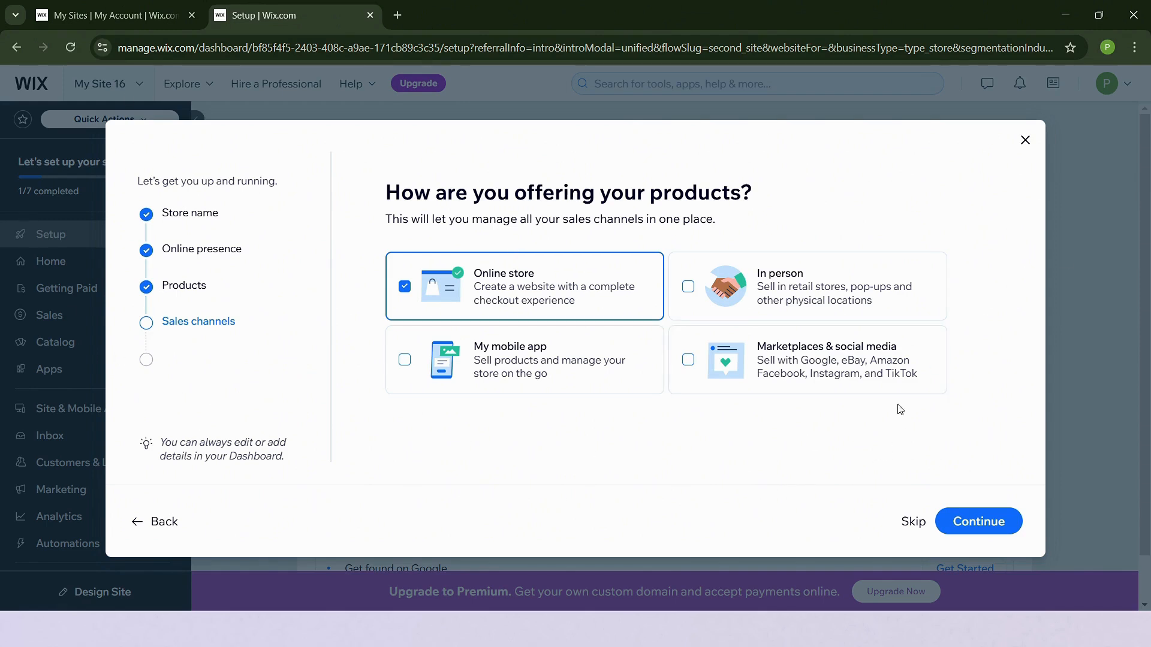
{"action": "left_click", "coordinate": [911, 525]}
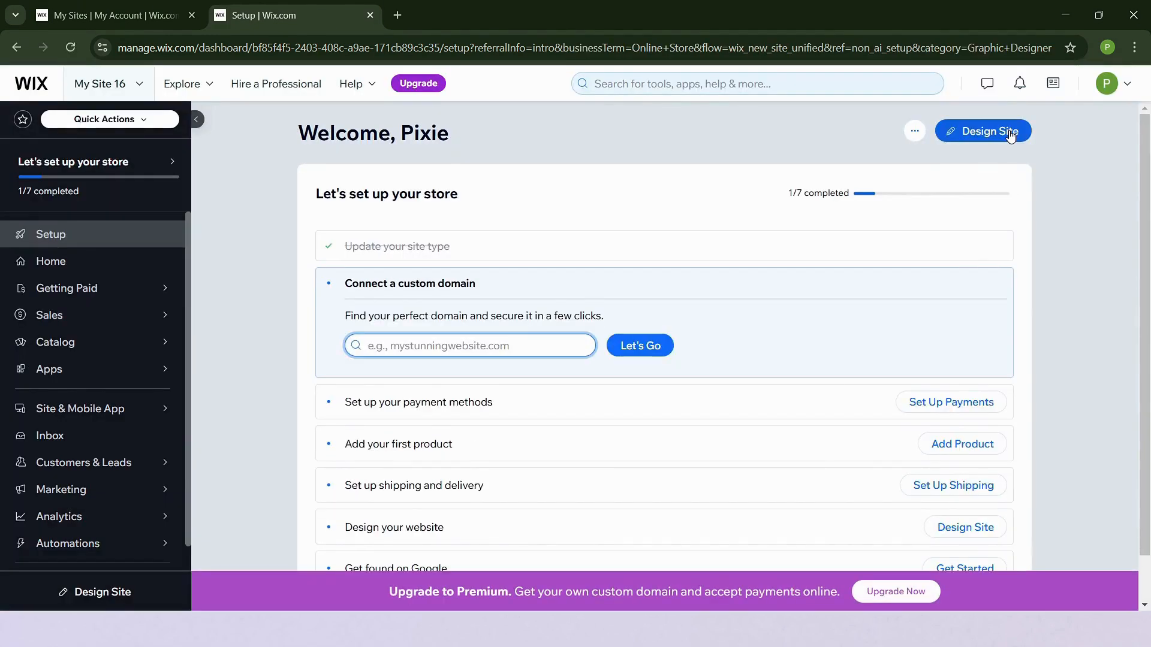
Step: Start designing the site by customizing a template, and browse the eCommerce website templates
{"action": "left_click", "coordinate": [1010, 135]}
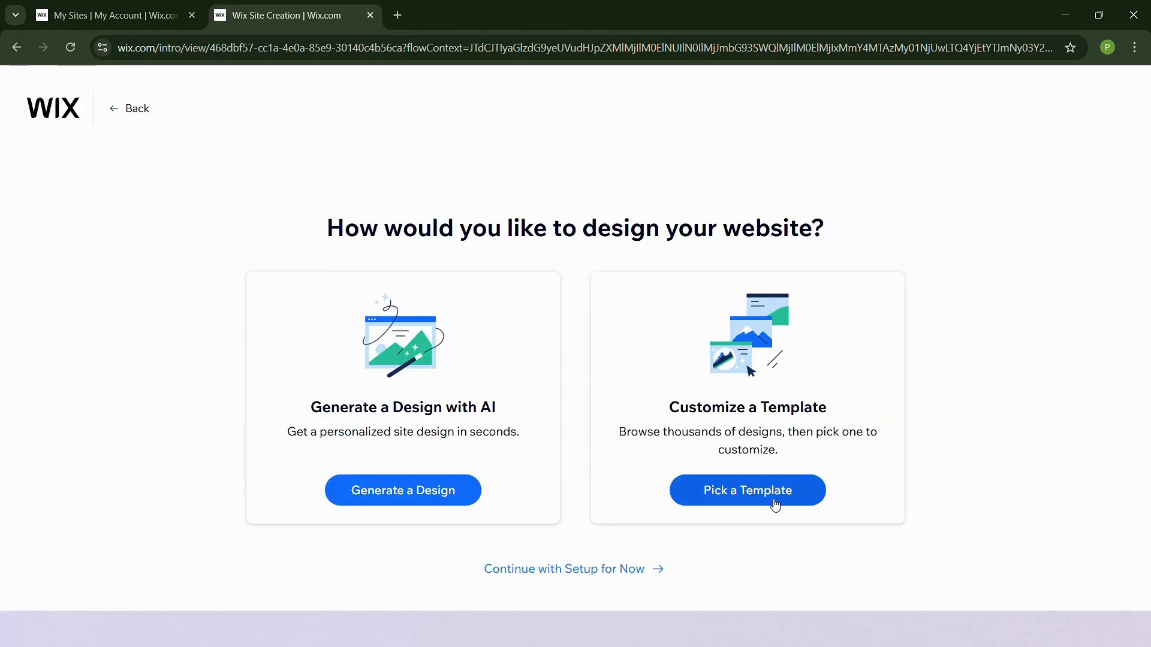
{"action": "left_click", "coordinate": [774, 505]}
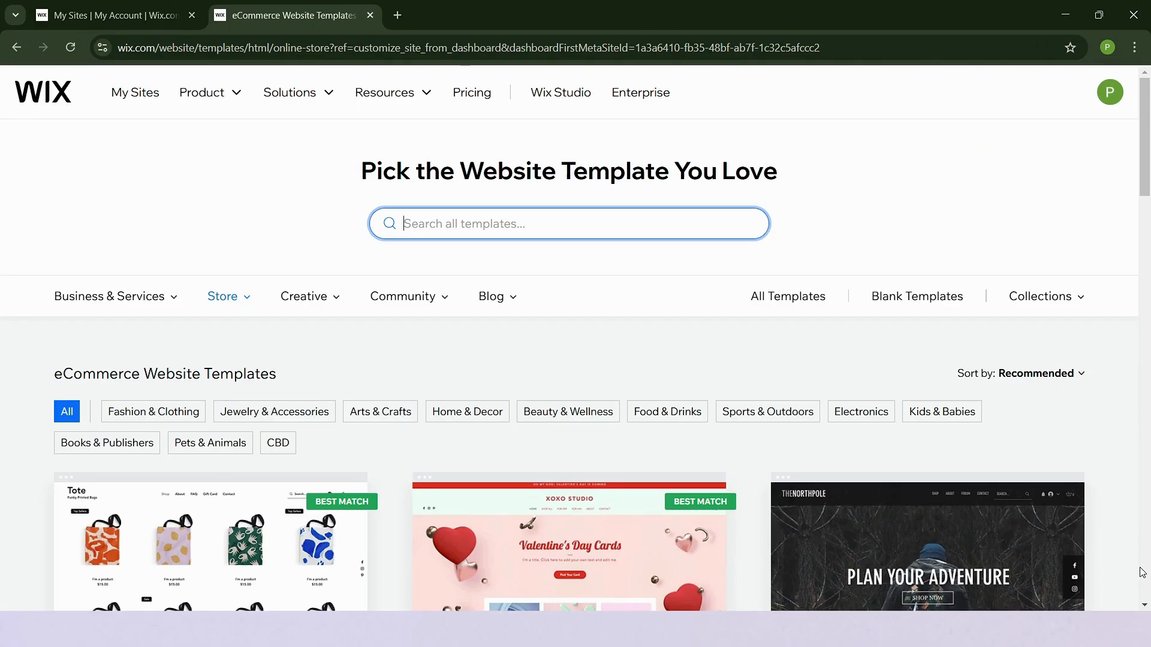
{"action": "scroll", "coordinate": [1086, 572], "scroll_direction": "down", "scroll_amount": 15}
{"action": "scroll", "coordinate": [976, 570], "scroll_direction": "up", "scroll_amount": 5}
{"action": "scroll", "coordinate": [971, 559], "scroll_direction": "up", "scroll_amount": 13}
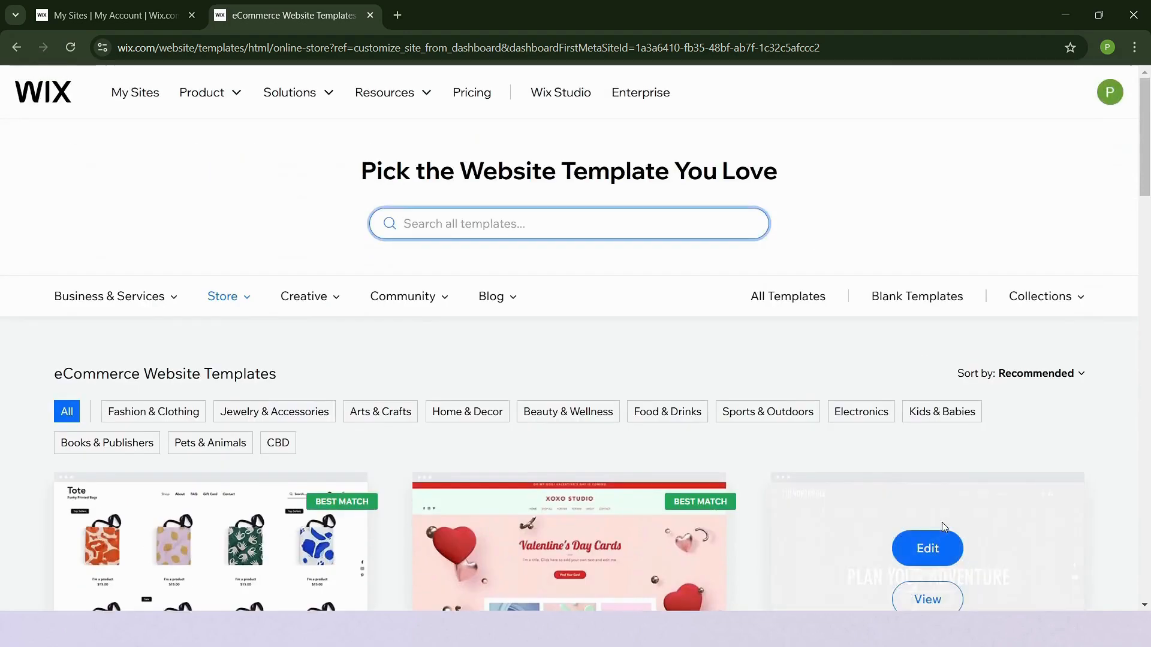
Step: Search the templates for "Accessories Shop" and browse the matching designs
{"action": "type", "text": "A"}
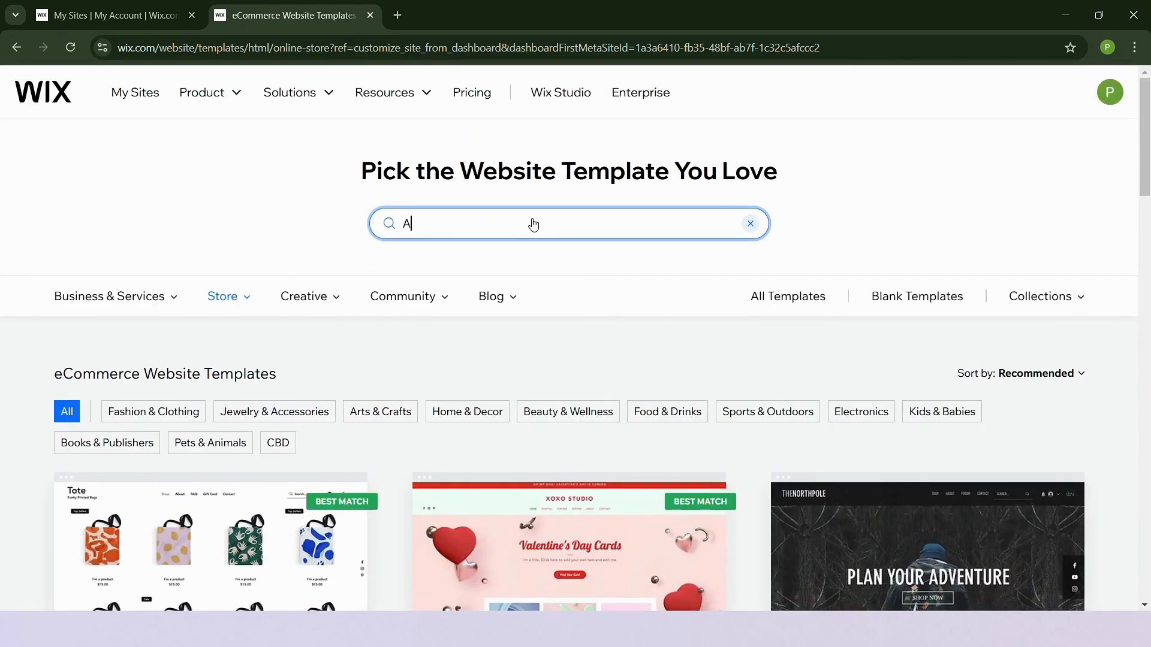
{"action": "type", "text": "ccessories"}
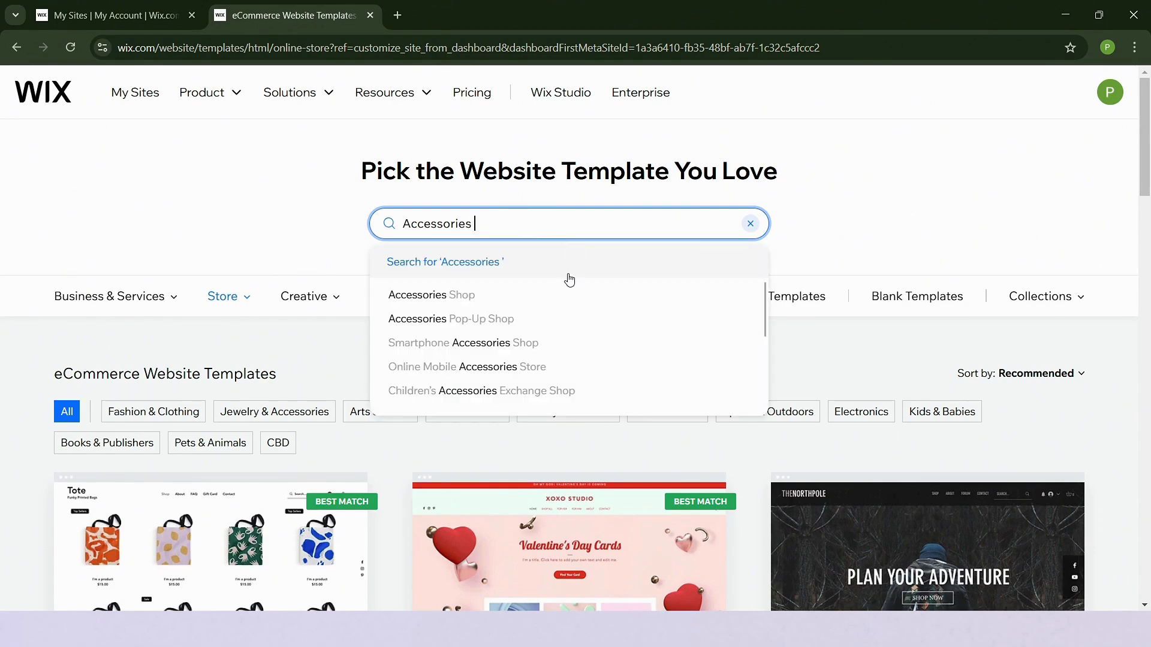
{"action": "left_click", "coordinate": [560, 299]}
{"action": "scroll", "coordinate": [598, 316], "scroll_direction": "down", "scroll_amount": 3}
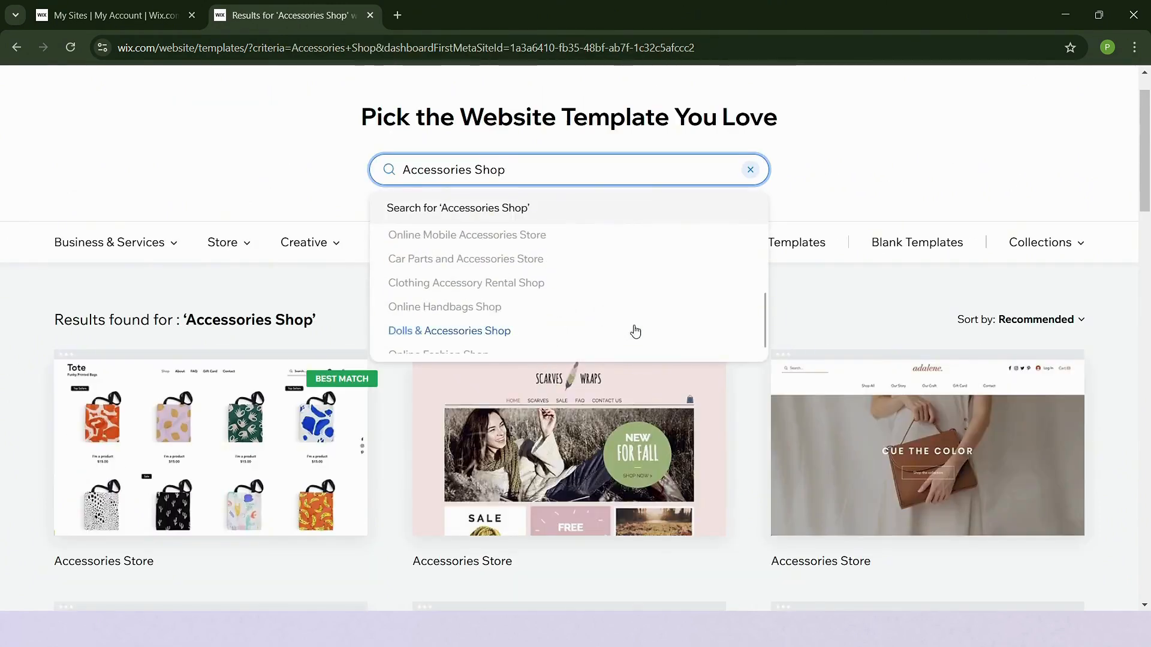
{"action": "scroll", "coordinate": [862, 300], "scroll_direction": "down", "scroll_amount": 6}
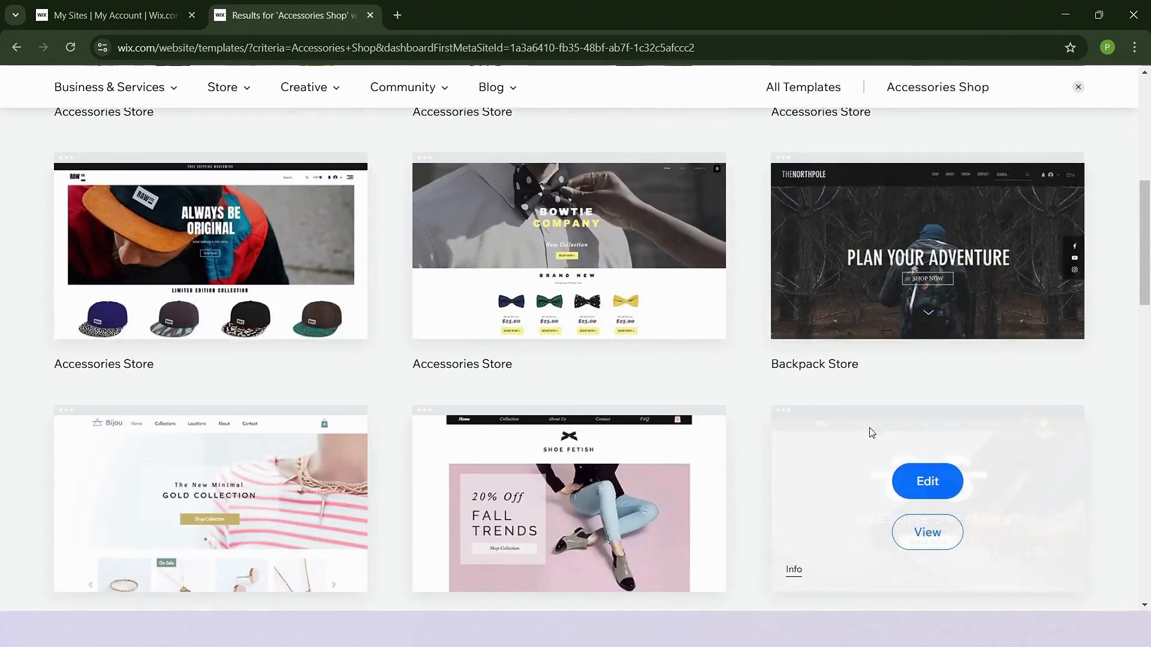
{"action": "scroll", "coordinate": [878, 446], "scroll_direction": "up", "scroll_amount": 8}
Step: Preview the "adalene." Accessories Store template and open it for editing at 100% zoom
{"action": "left_click", "coordinate": [919, 542]}
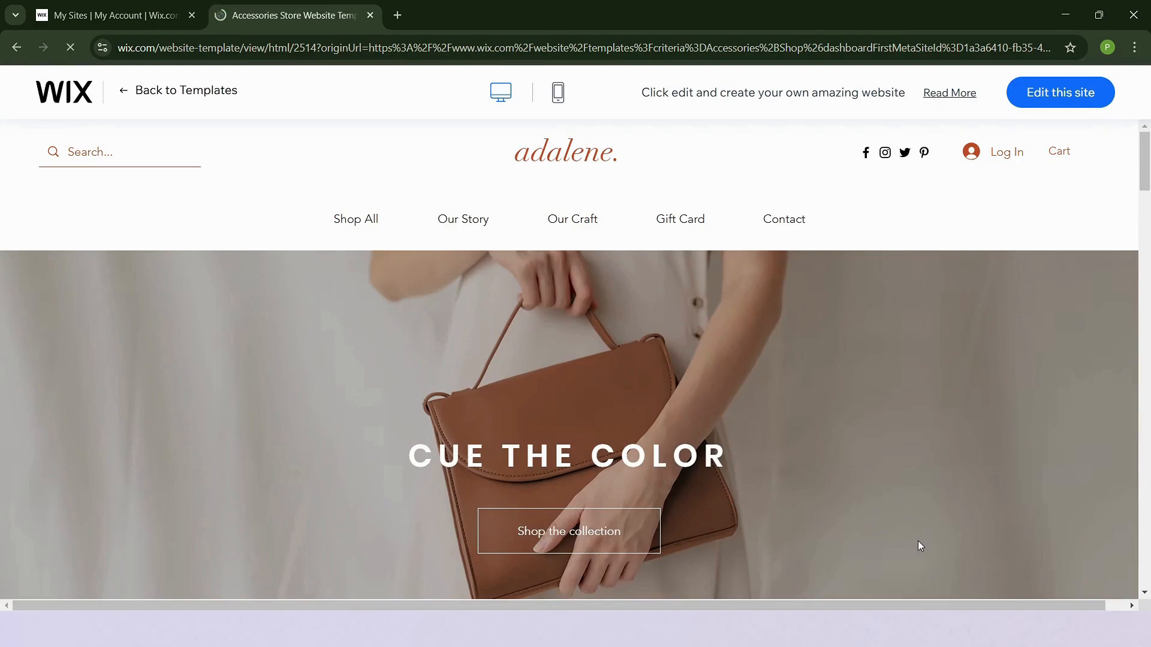
{"action": "scroll", "coordinate": [889, 520], "scroll_direction": "down", "scroll_amount": 5}
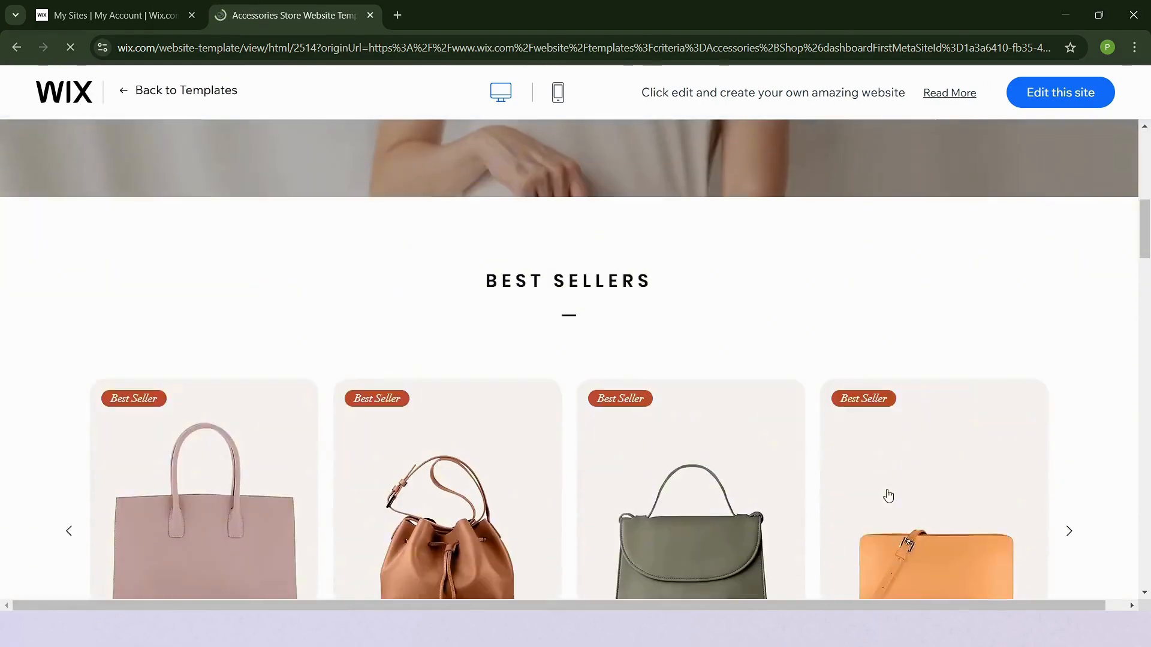
{"action": "scroll", "coordinate": [888, 495], "scroll_direction": "down", "scroll_amount": 8}
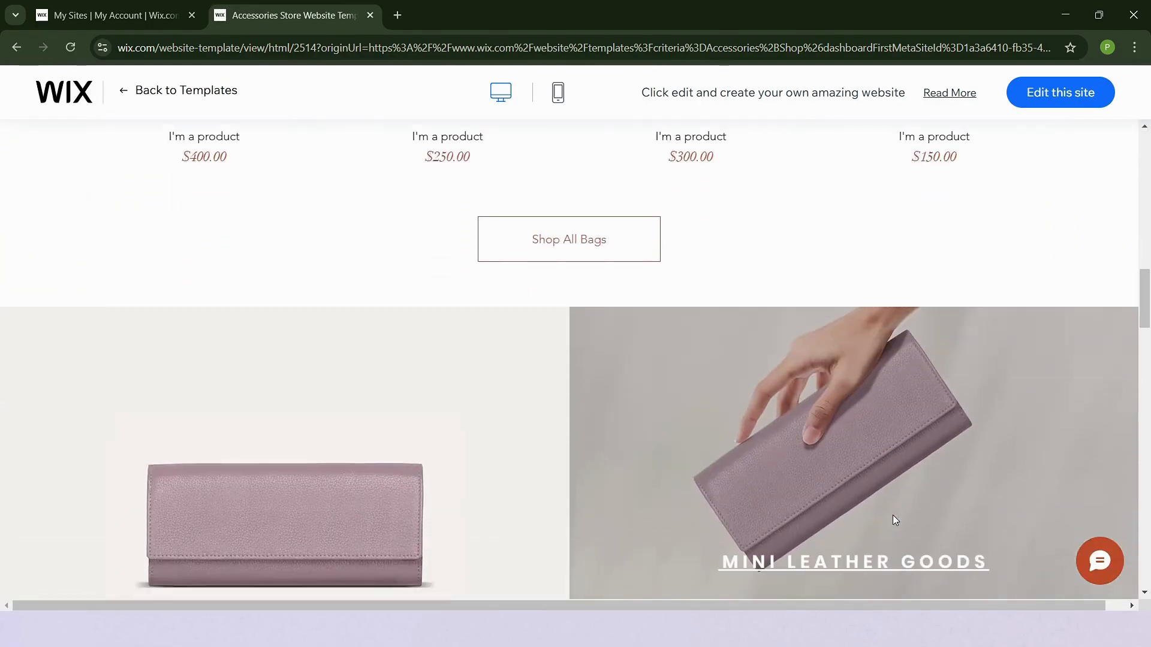
{"action": "scroll", "coordinate": [892, 520], "scroll_direction": "down", "scroll_amount": 10}
{"action": "scroll", "coordinate": [896, 536], "scroll_direction": "up", "scroll_amount": 9}
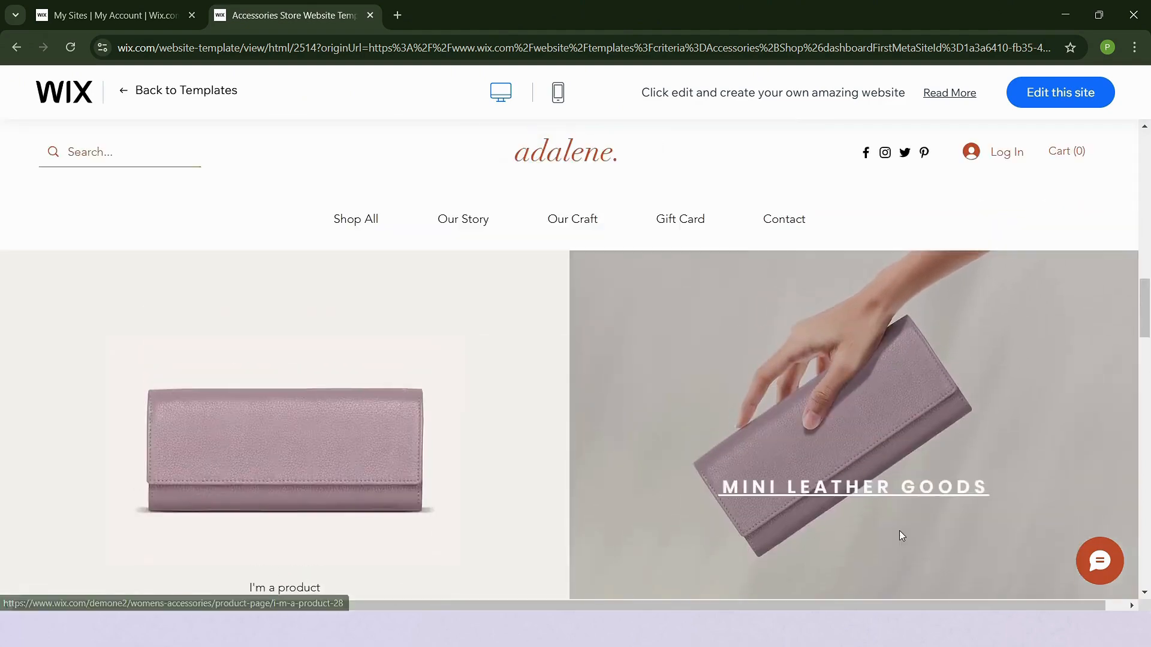
{"action": "scroll", "coordinate": [901, 535], "scroll_direction": "up", "scroll_amount": 12}
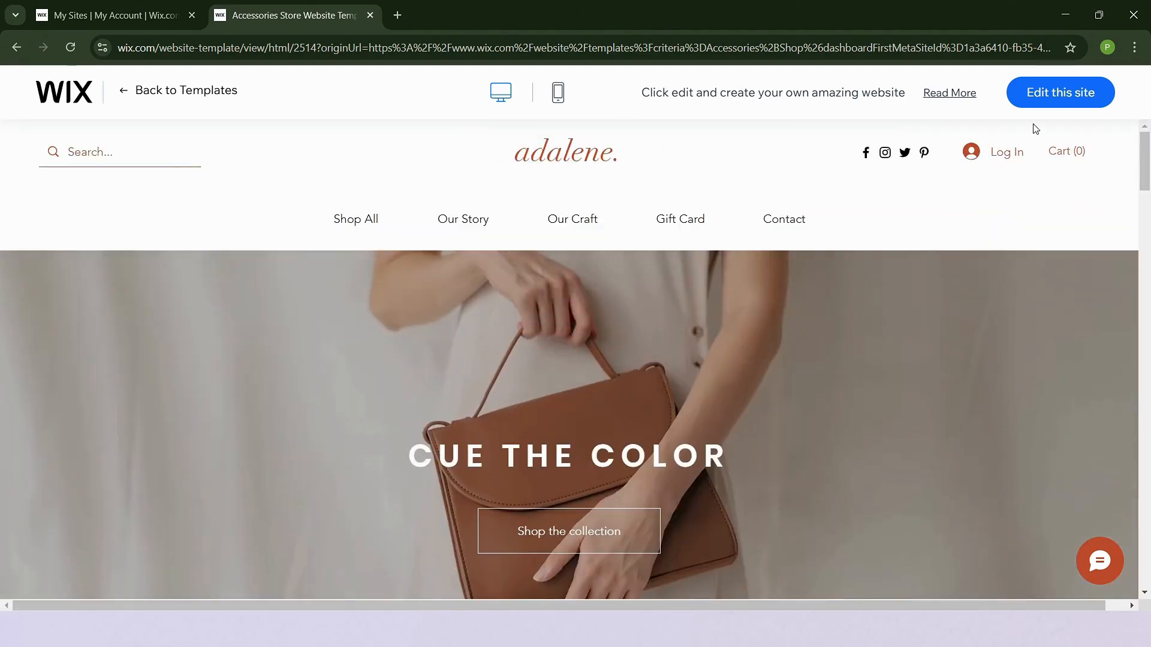
{"action": "left_click", "coordinate": [1058, 105]}
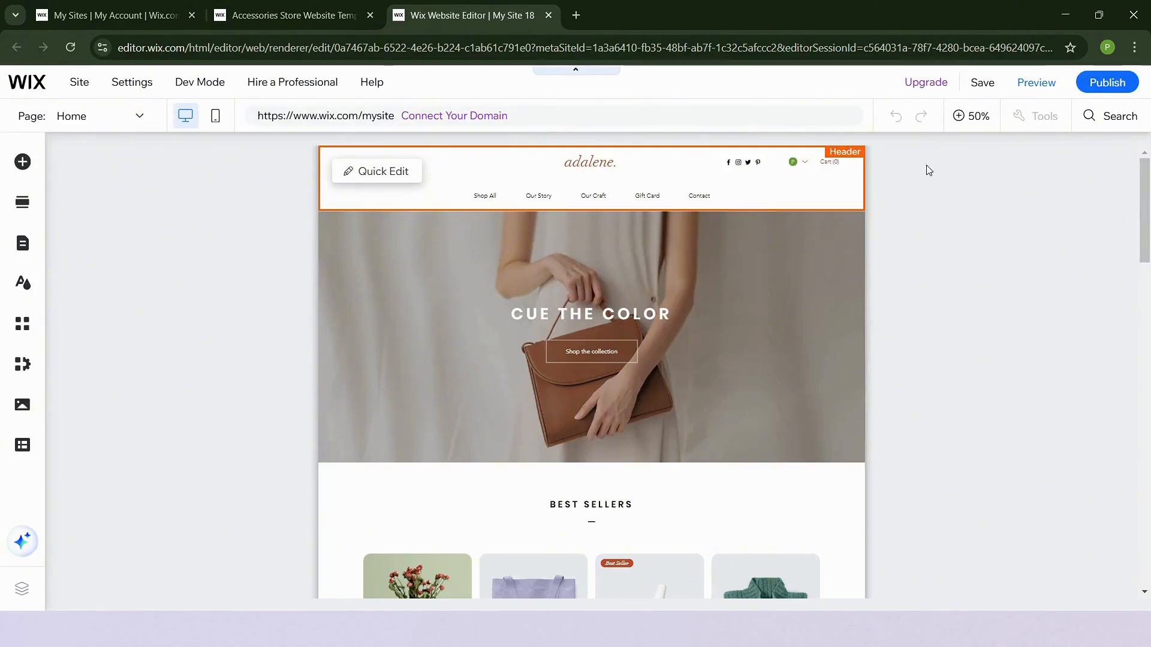
{"action": "left_click", "coordinate": [970, 116]}
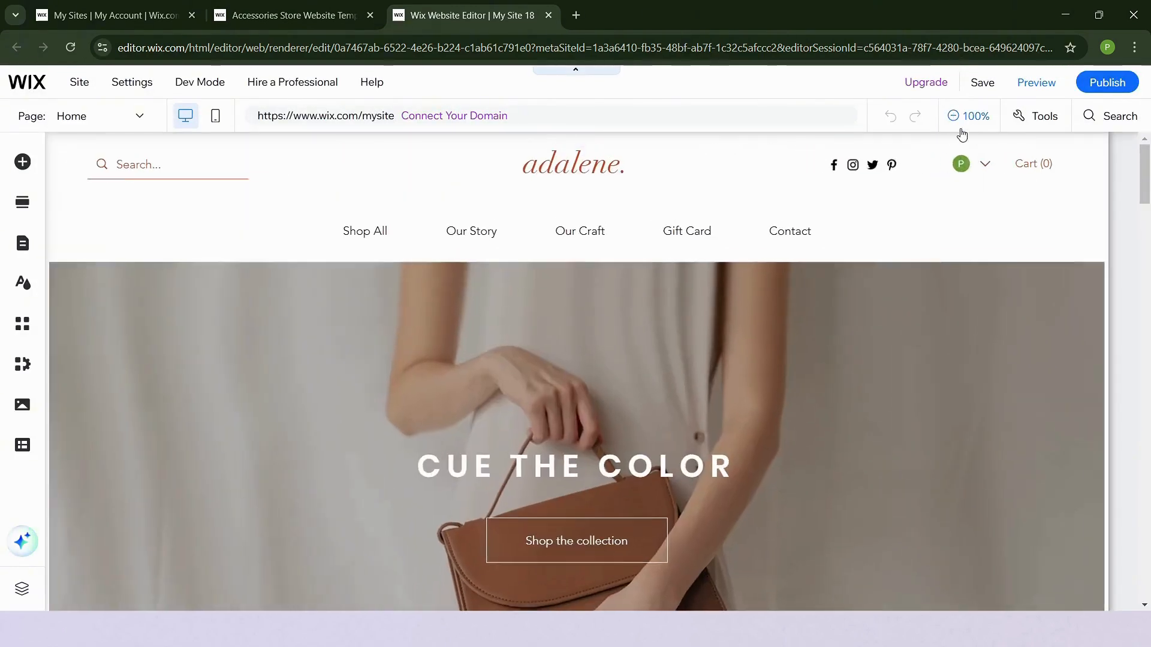
Step: Examine the text settings of the header title "adalene." and the elements that can be added to the page
{"action": "double_click", "coordinate": [557, 174]}
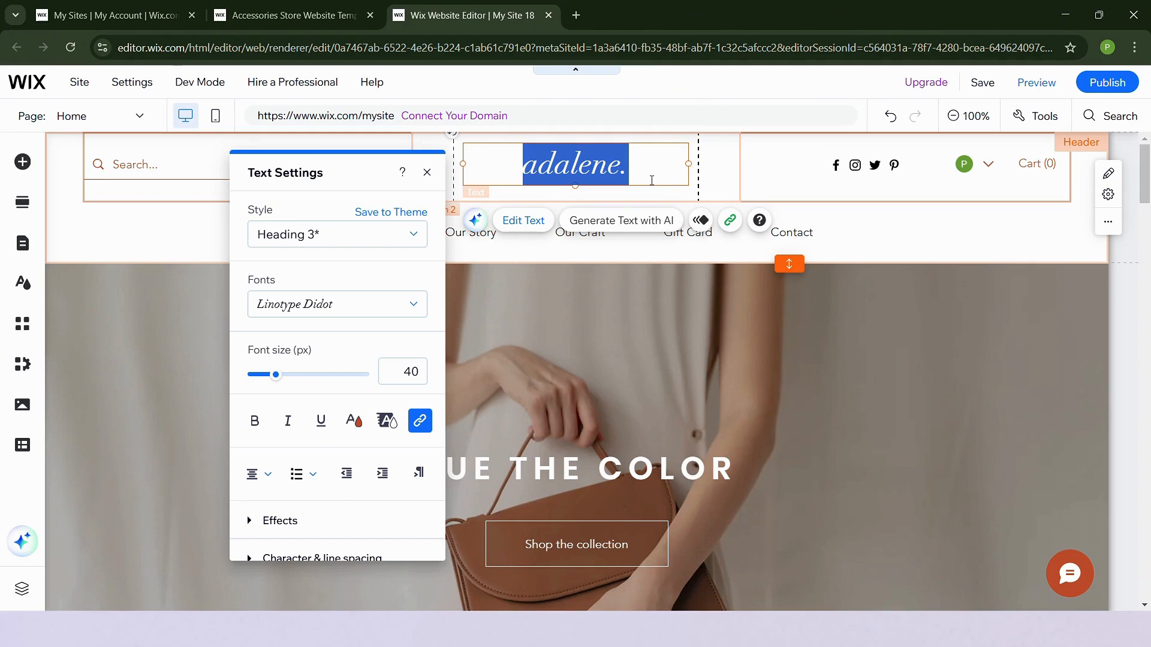
{"action": "left_click", "coordinate": [652, 378]}
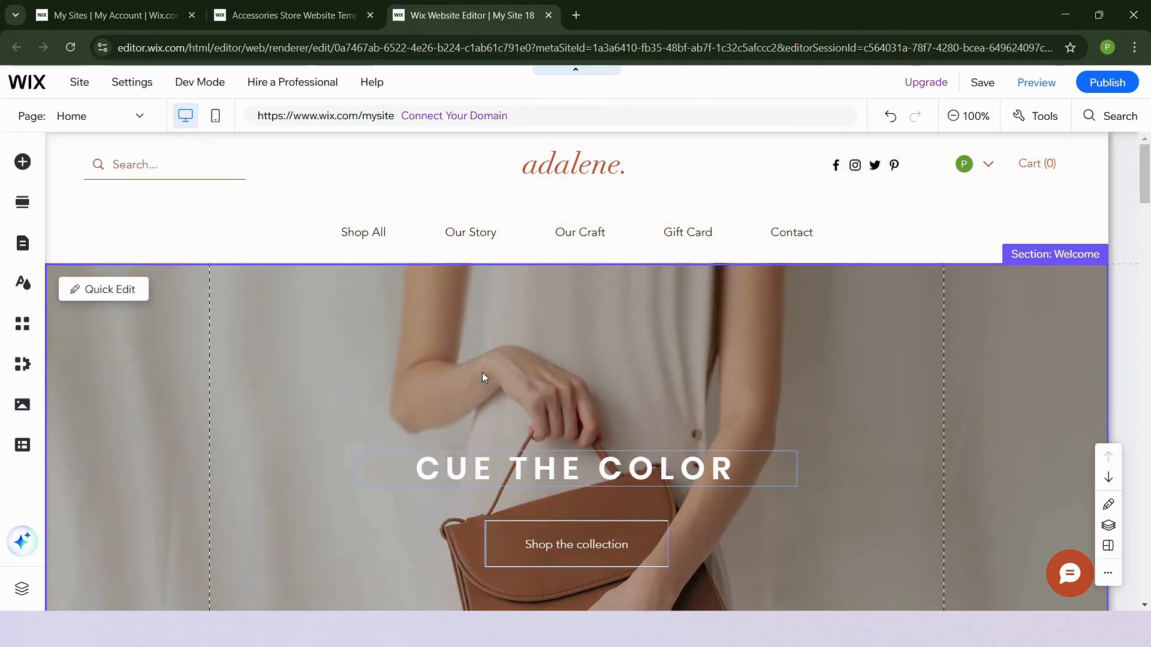
{"action": "scroll", "coordinate": [482, 378], "scroll_direction": "down", "scroll_amount": 4}
{"action": "scroll", "coordinate": [404, 409], "scroll_direction": "up", "scroll_amount": 2}
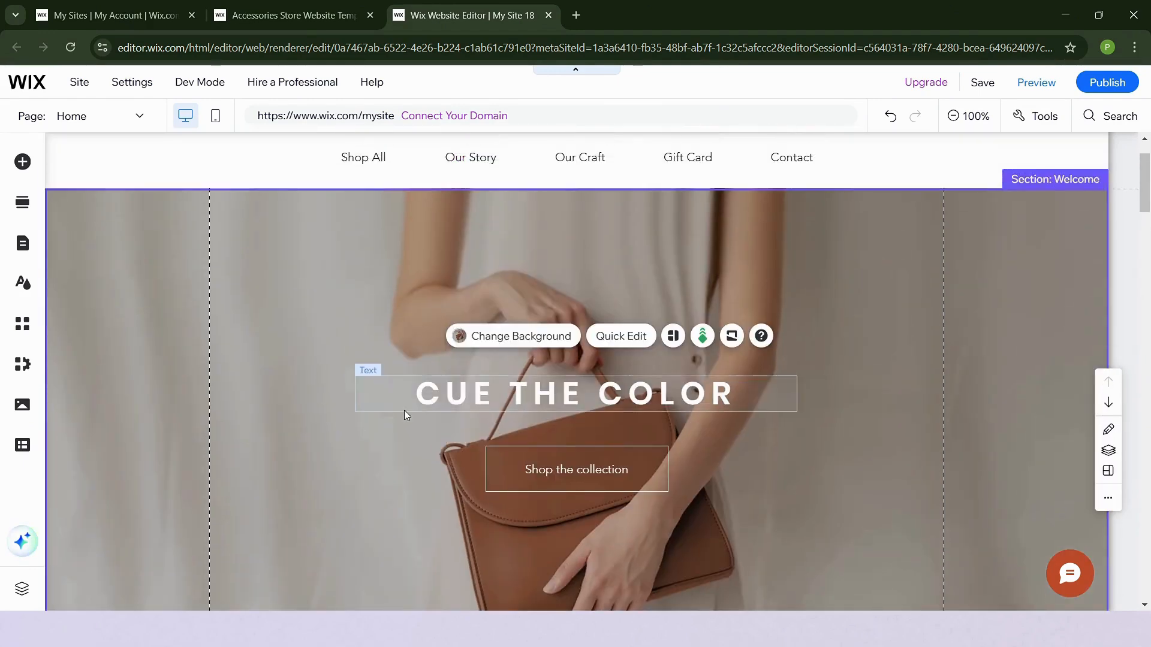
{"action": "left_click", "coordinate": [550, 468]}
{"action": "left_click", "coordinate": [406, 426]}
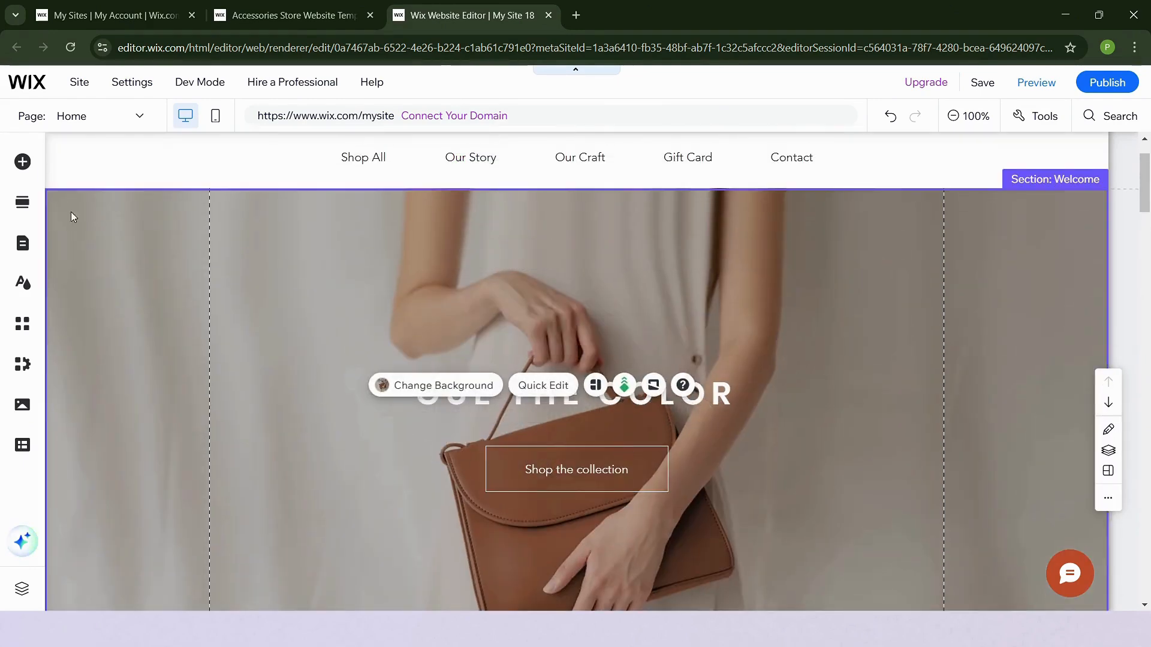
{"action": "left_click", "coordinate": [22, 161]}
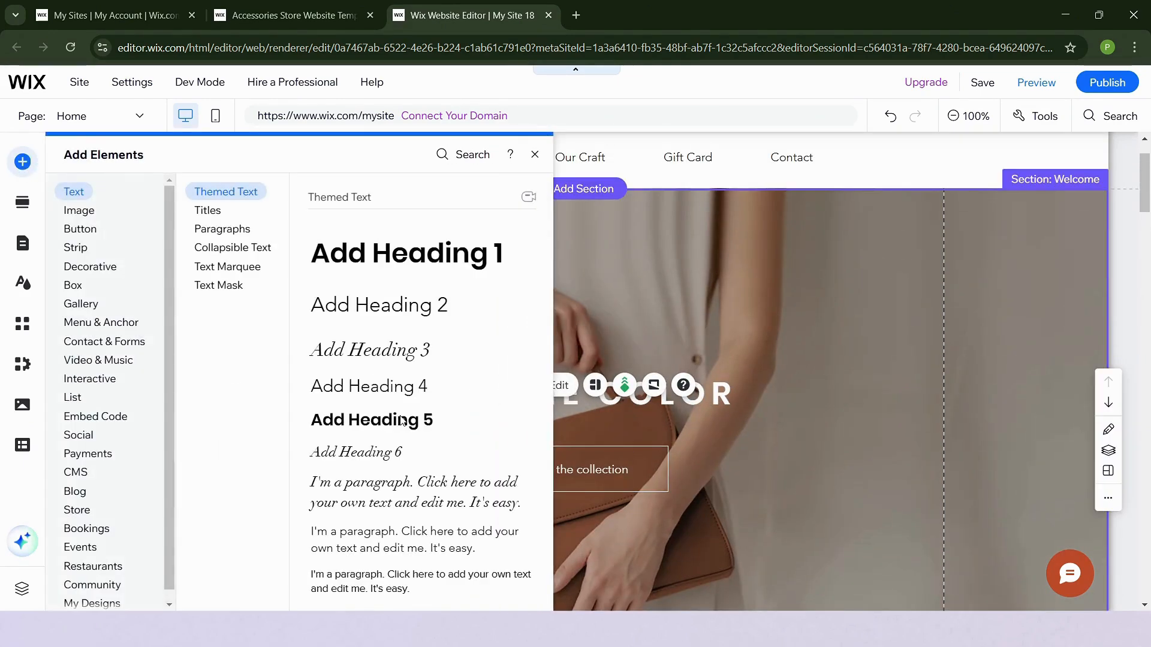
{"action": "left_click", "coordinate": [757, 279]}
Step: Check the link settings of the "Shop the collection" button in the Welcome section
{"action": "left_click", "coordinate": [600, 474]}
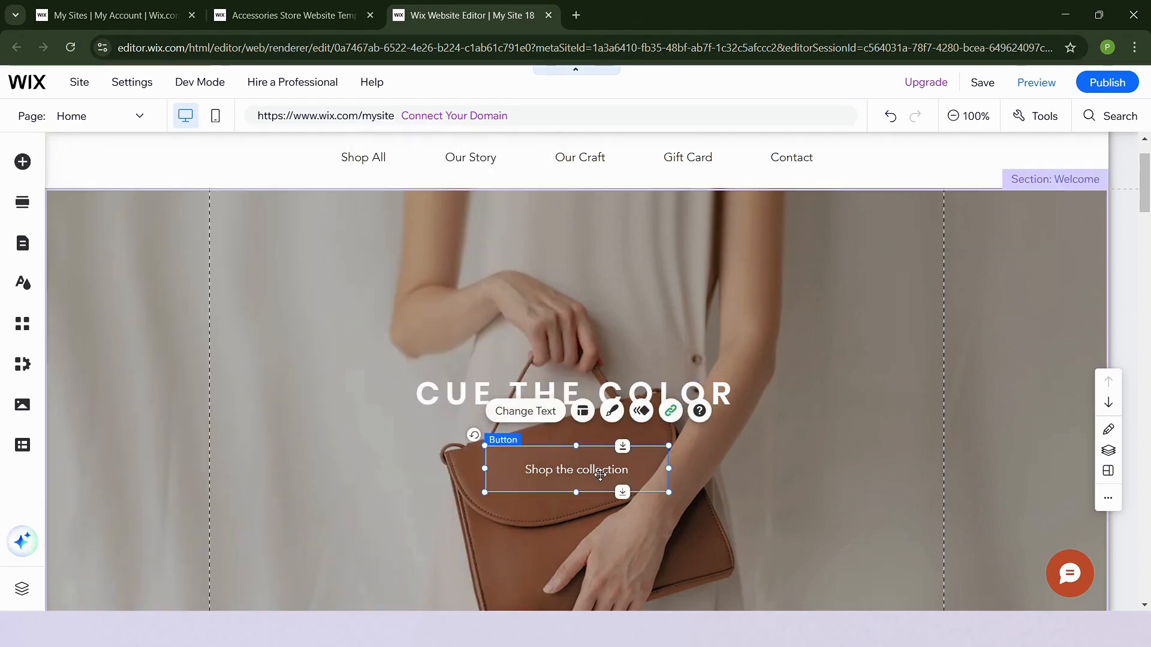
{"action": "left_click", "coordinate": [671, 411]}
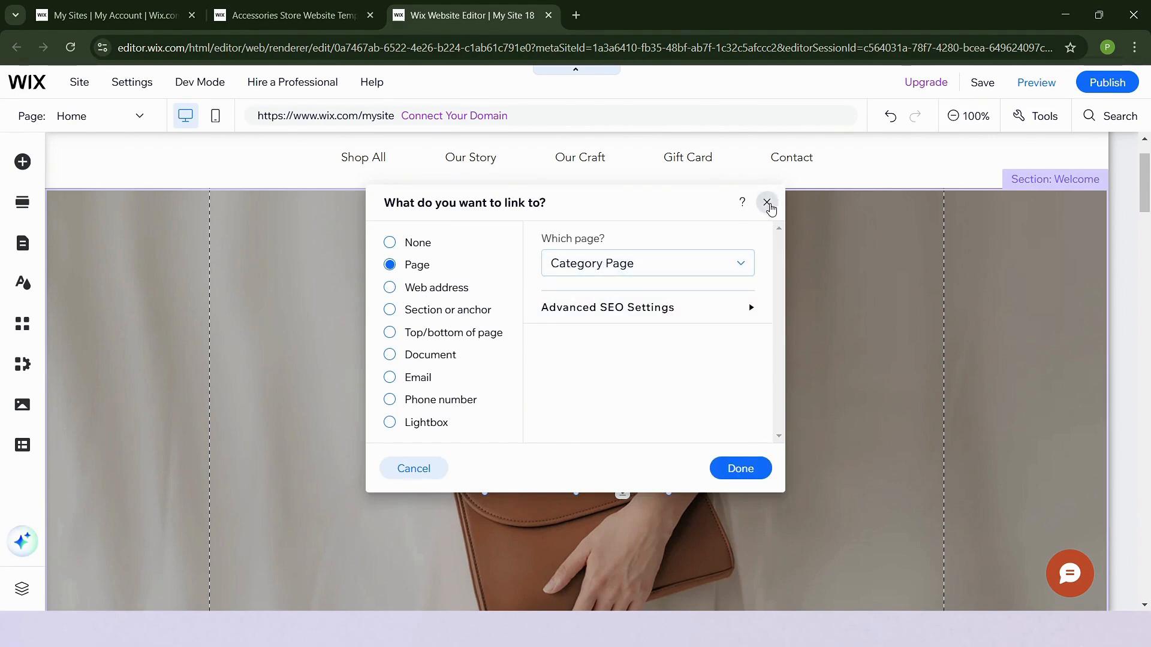
{"action": "left_click", "coordinate": [767, 203]}
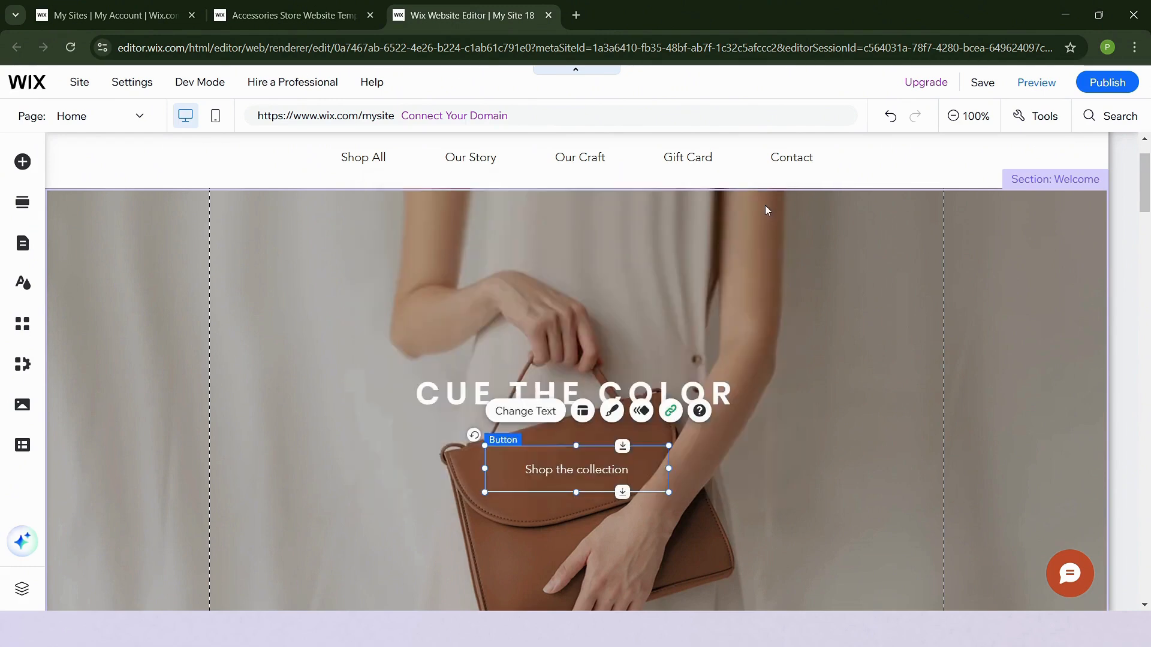
{"action": "left_click", "coordinate": [562, 463]}
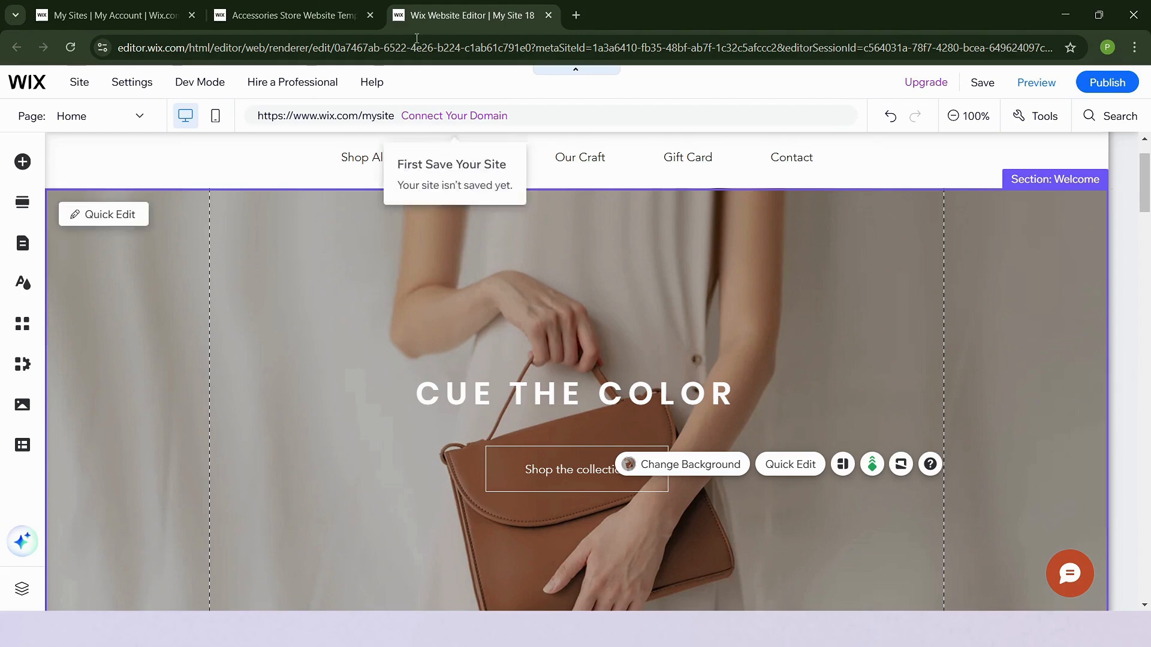
Step: Open the Category Page from the site's store pages for editing
{"action": "left_click", "coordinate": [21, 246]}
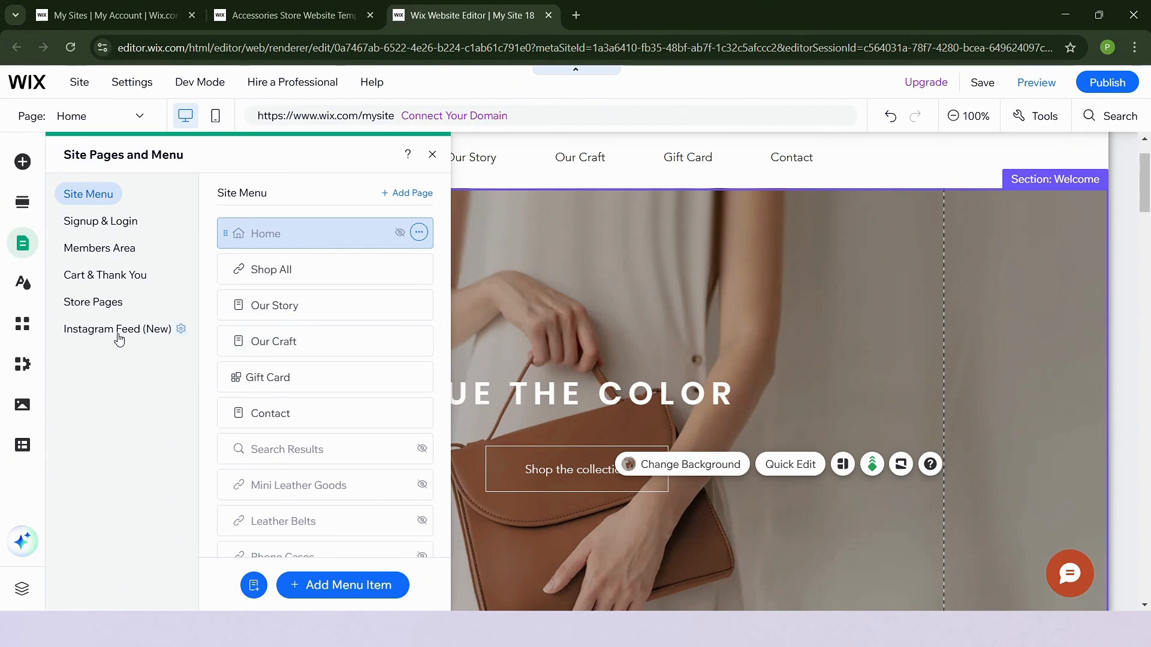
{"action": "left_click", "coordinate": [103, 303]}
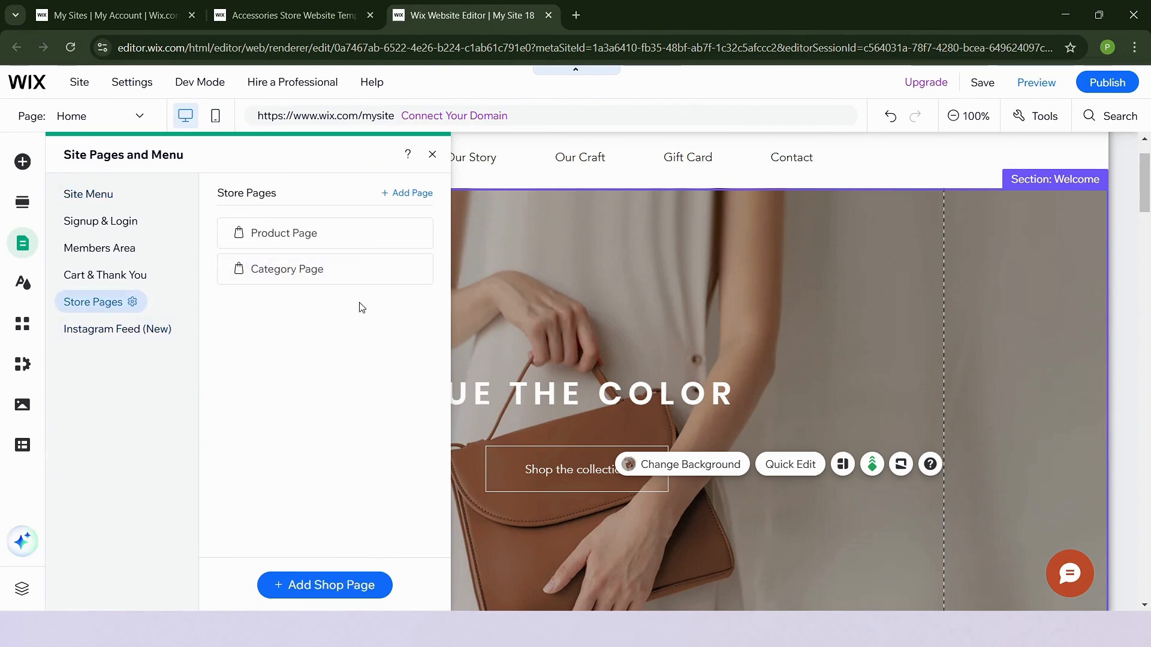
{"action": "left_click", "coordinate": [327, 283]}
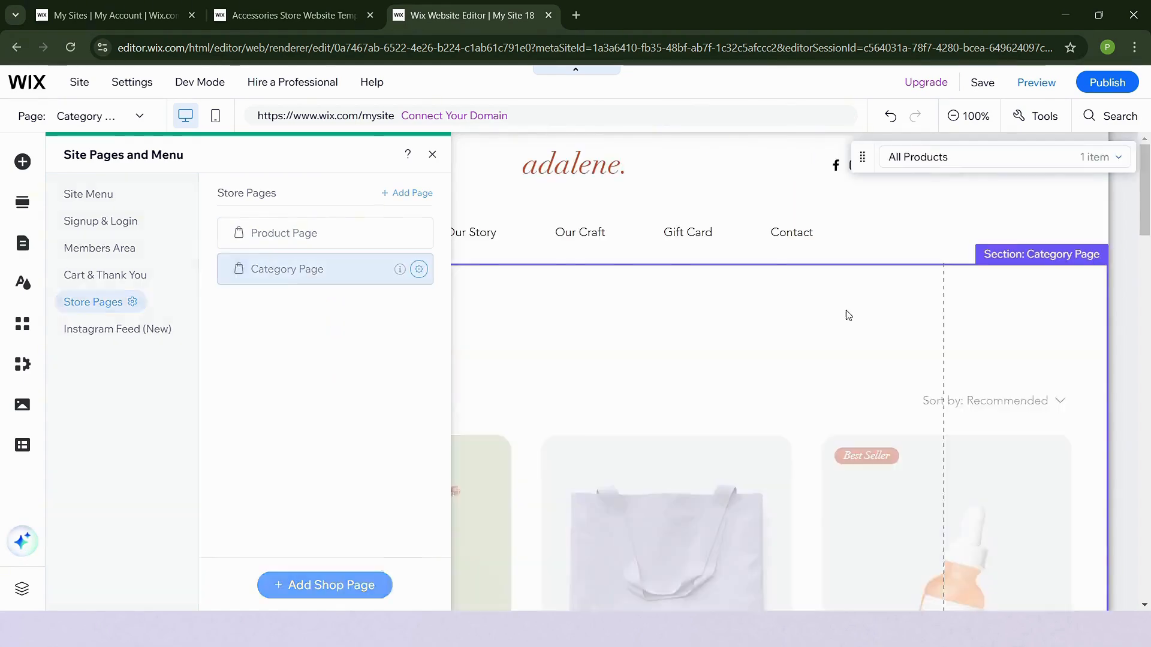
Step: Examine the Category Page's product grid, browse and filter options, and the product gallery's editing options
{"action": "left_click", "coordinate": [847, 313]}
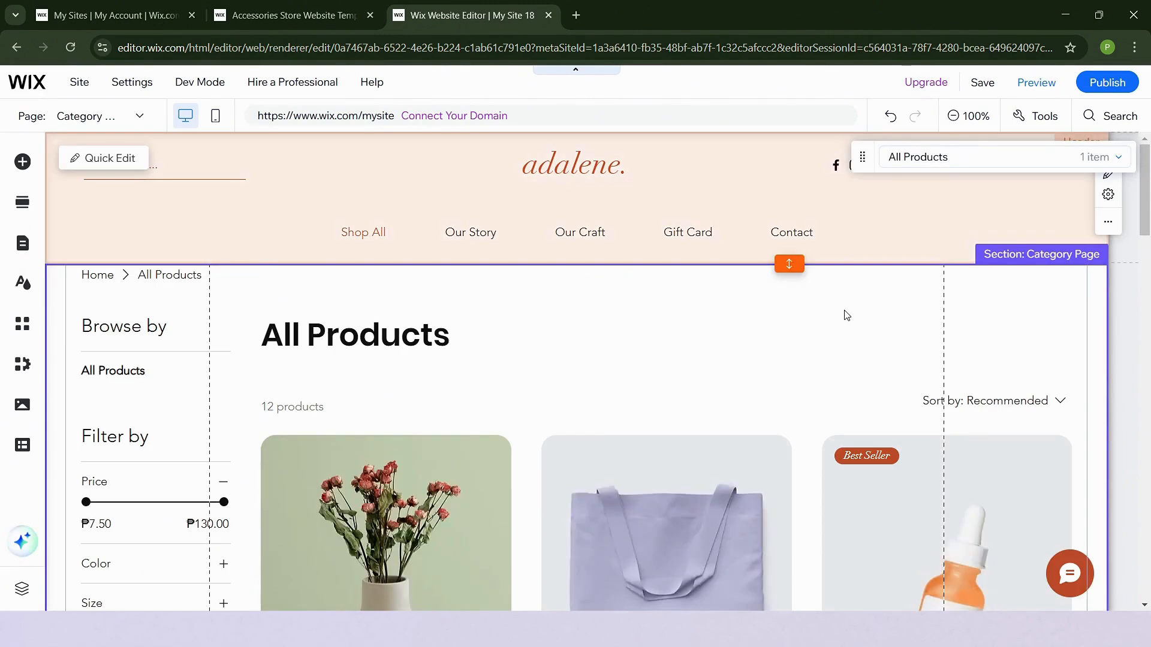
{"action": "left_click", "coordinate": [846, 316]}
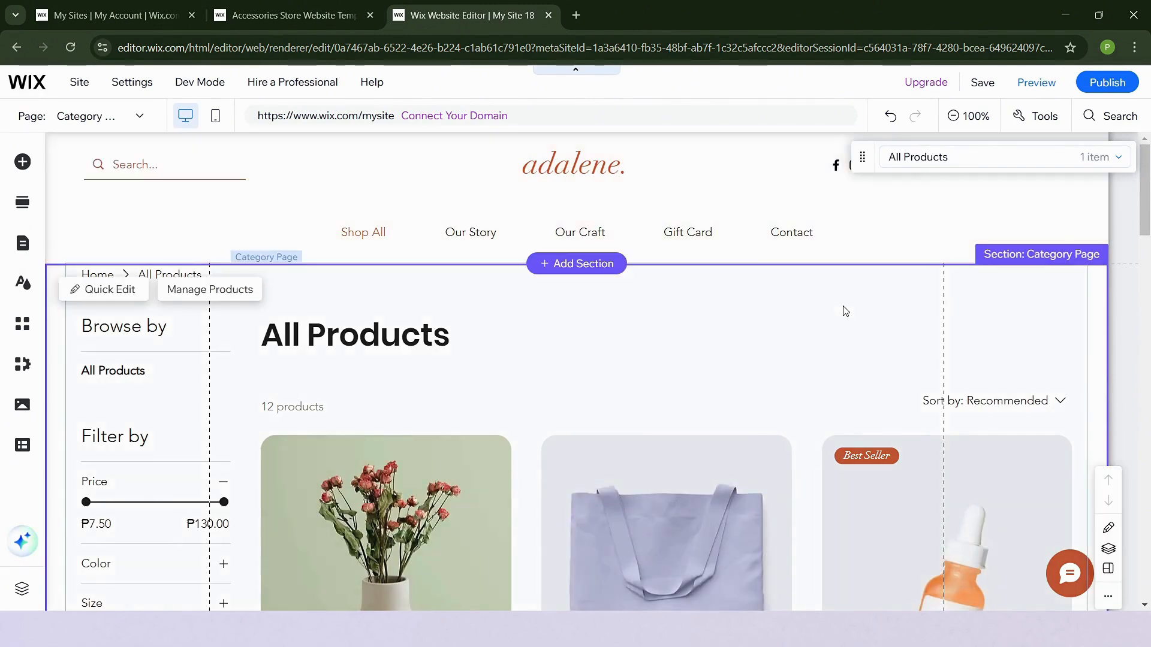
{"action": "scroll", "coordinate": [842, 323], "scroll_direction": "down", "scroll_amount": 9}
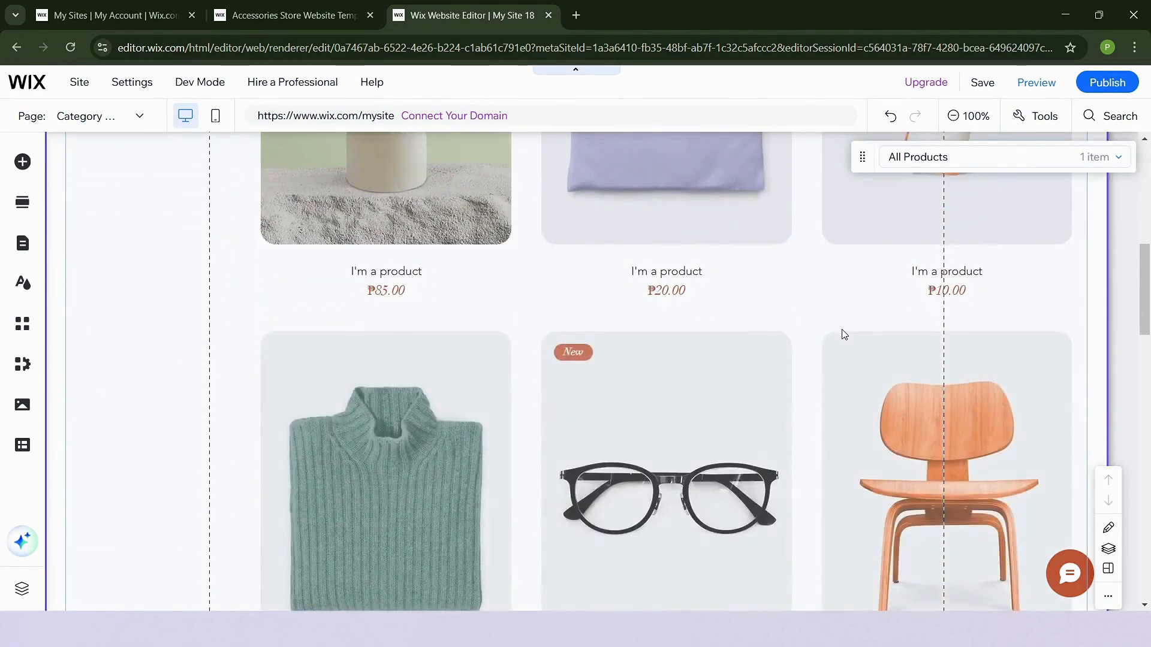
{"action": "scroll", "coordinate": [842, 334], "scroll_direction": "up", "scroll_amount": 8}
{"action": "scroll", "coordinate": [488, 363], "scroll_direction": "up", "scroll_amount": 2}
{"action": "scroll", "coordinate": [478, 368], "scroll_direction": "down", "scroll_amount": 2}
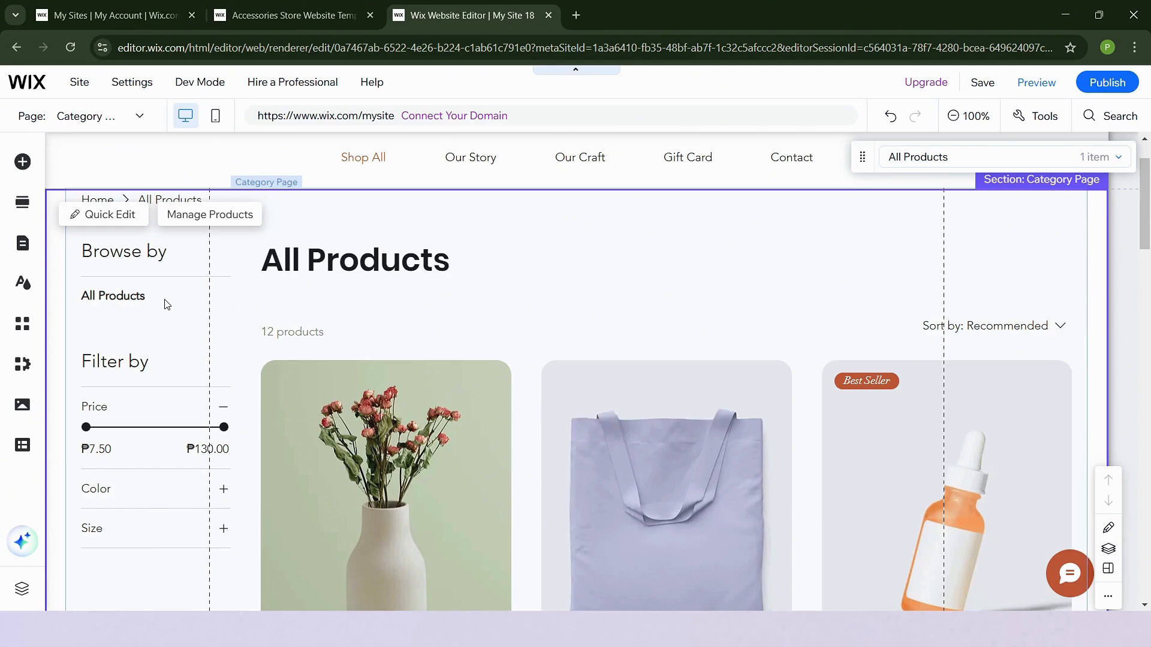
{"action": "scroll", "coordinate": [413, 302], "scroll_direction": "down", "scroll_amount": 15}
{"action": "scroll", "coordinate": [412, 301], "scroll_direction": "up", "scroll_amount": 17}
{"action": "scroll", "coordinate": [259, 260], "scroll_direction": "down", "scroll_amount": 4}
{"action": "left_click", "coordinate": [391, 323]}
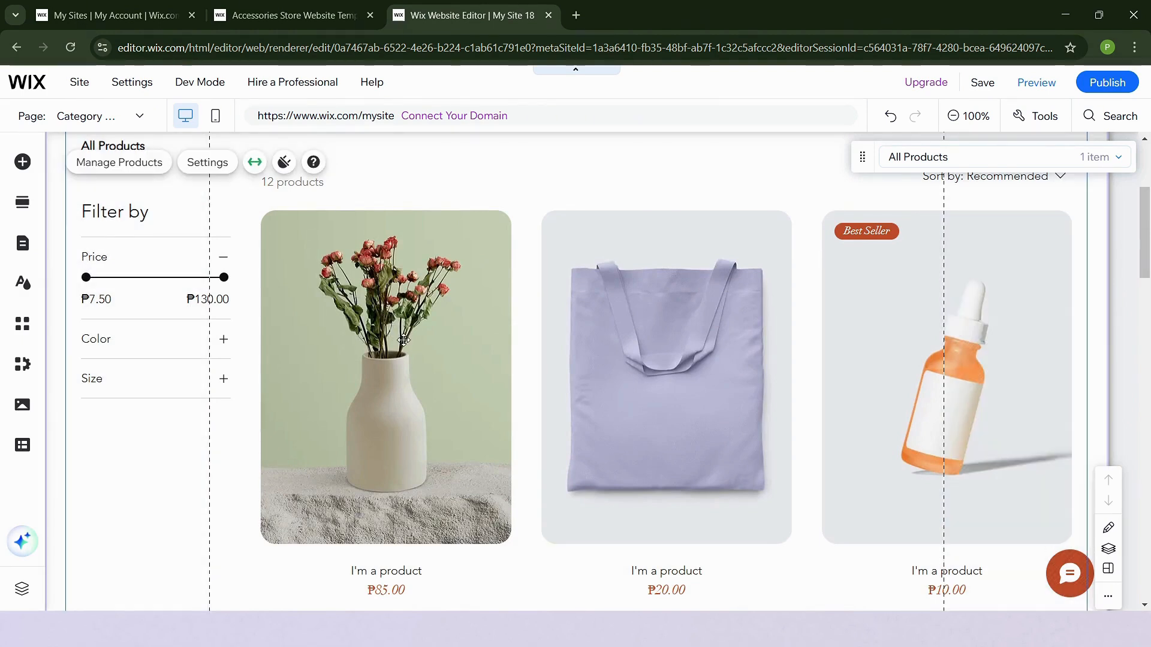
Step: Switch to the store's Product Page and examine its product image, details and purchase options
{"action": "left_click", "coordinate": [64, 120]}
{"action": "scroll", "coordinate": [105, 245], "scroll_direction": "down", "scroll_amount": 5}
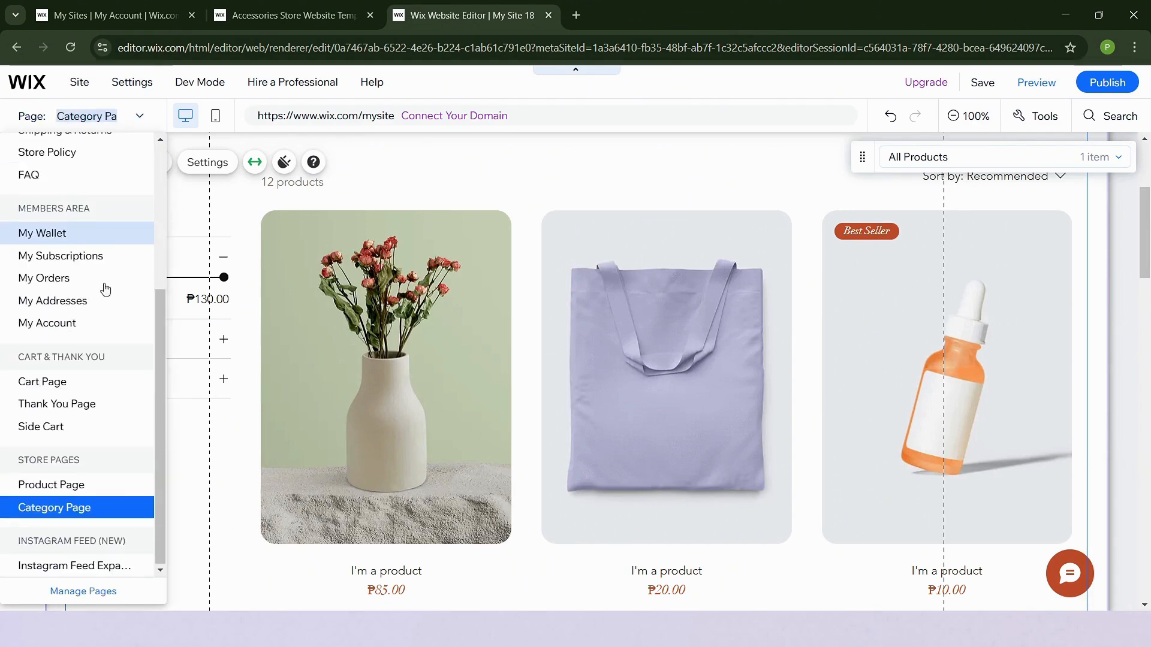
{"action": "left_click", "coordinate": [116, 488]}
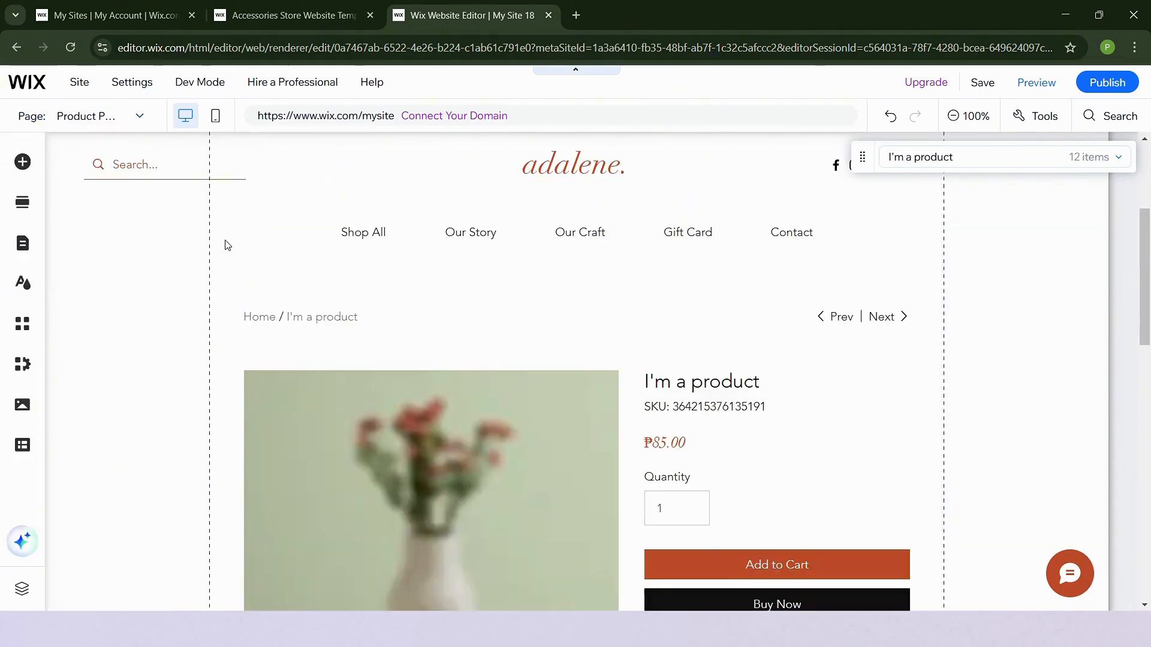
{"action": "scroll", "coordinate": [866, 214], "scroll_direction": "down", "scroll_amount": 3}
{"action": "scroll", "coordinate": [869, 214], "scroll_direction": "down", "scroll_amount": 1}
{"action": "scroll", "coordinate": [868, 214], "scroll_direction": "up", "scroll_amount": 2}
{"action": "scroll", "coordinate": [868, 214], "scroll_direction": "down", "scroll_amount": 1}
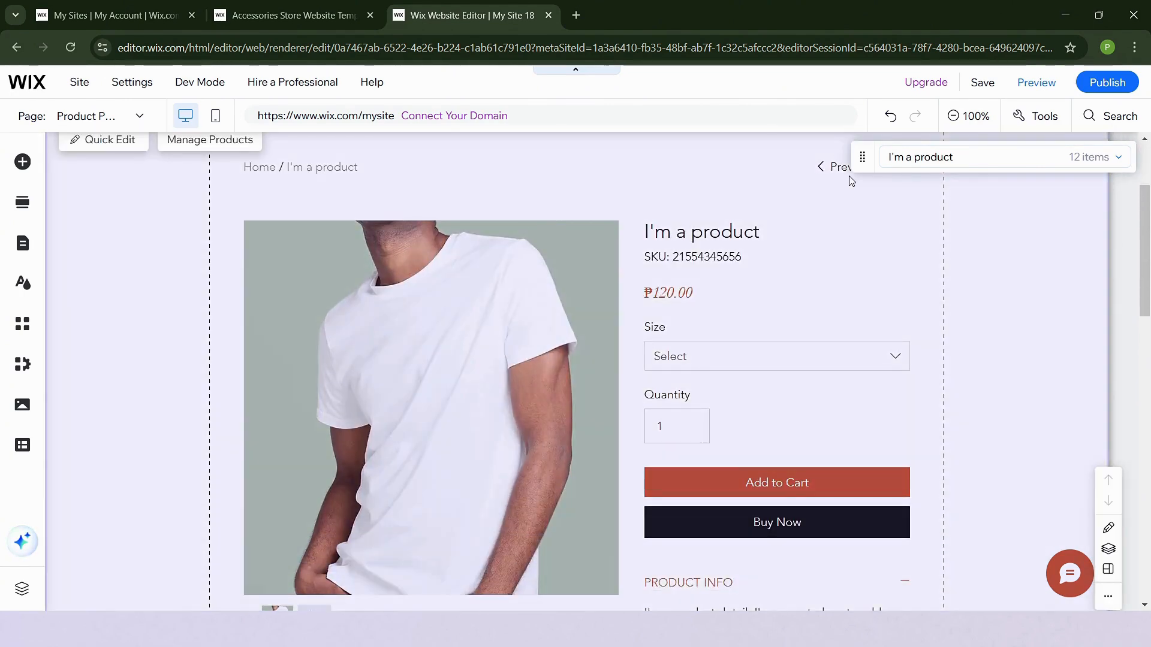
{"action": "scroll", "coordinate": [398, 234], "scroll_direction": "up", "scroll_amount": 1}
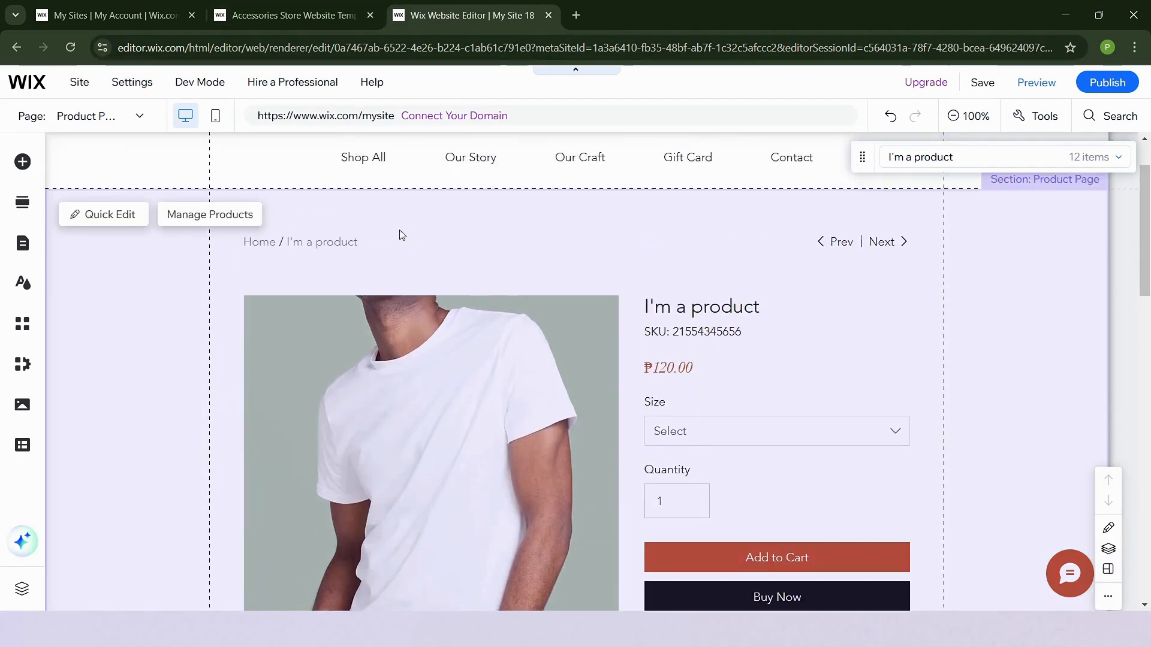
Step: Duplicate the flower vase product in the store's product management and name the copy "Umbrella"
{"action": "left_click", "coordinate": [224, 216]}
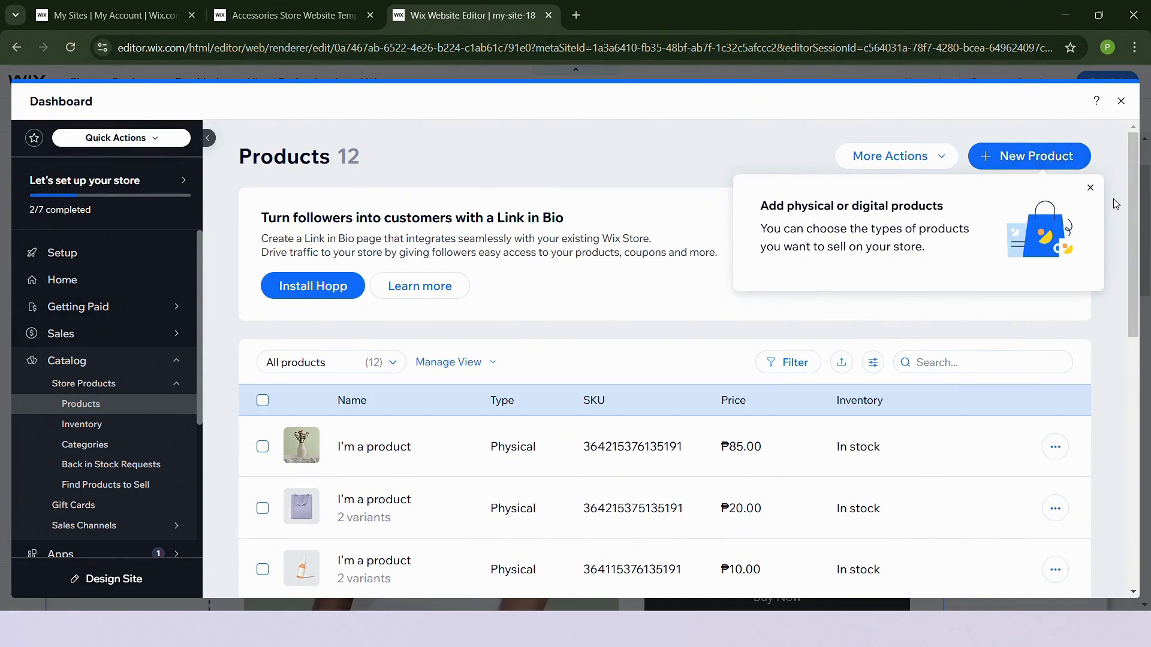
{"action": "left_click", "coordinate": [1089, 188]}
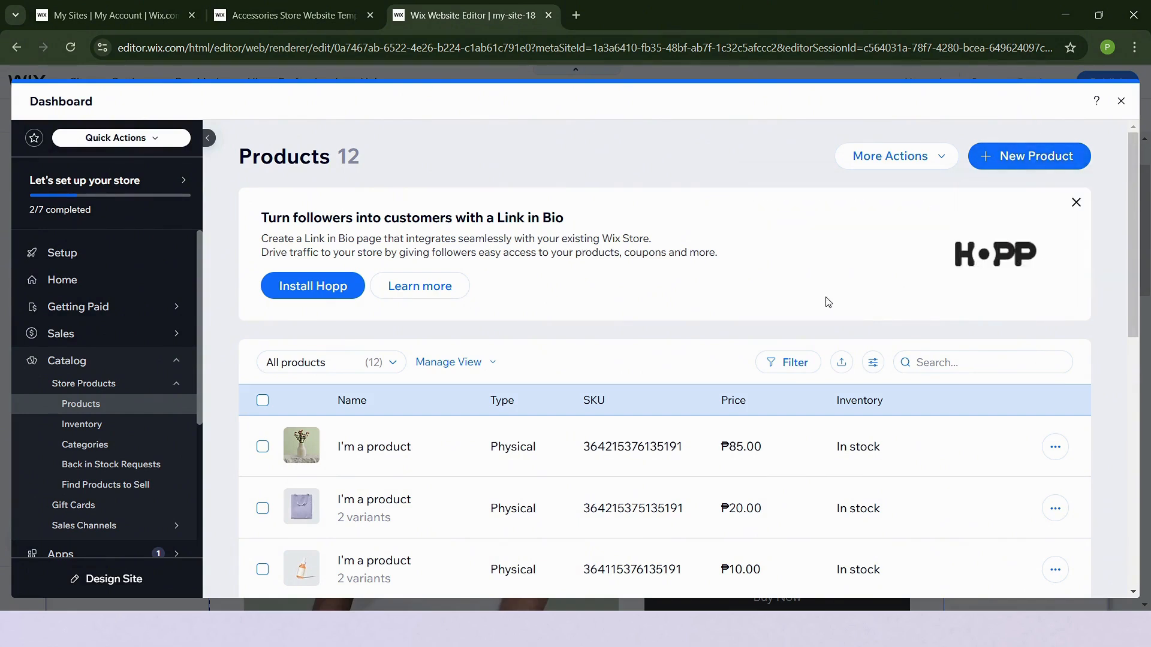
{"action": "scroll", "coordinate": [932, 400], "scroll_direction": "down", "scroll_amount": 1}
{"action": "left_click", "coordinate": [1056, 434]}
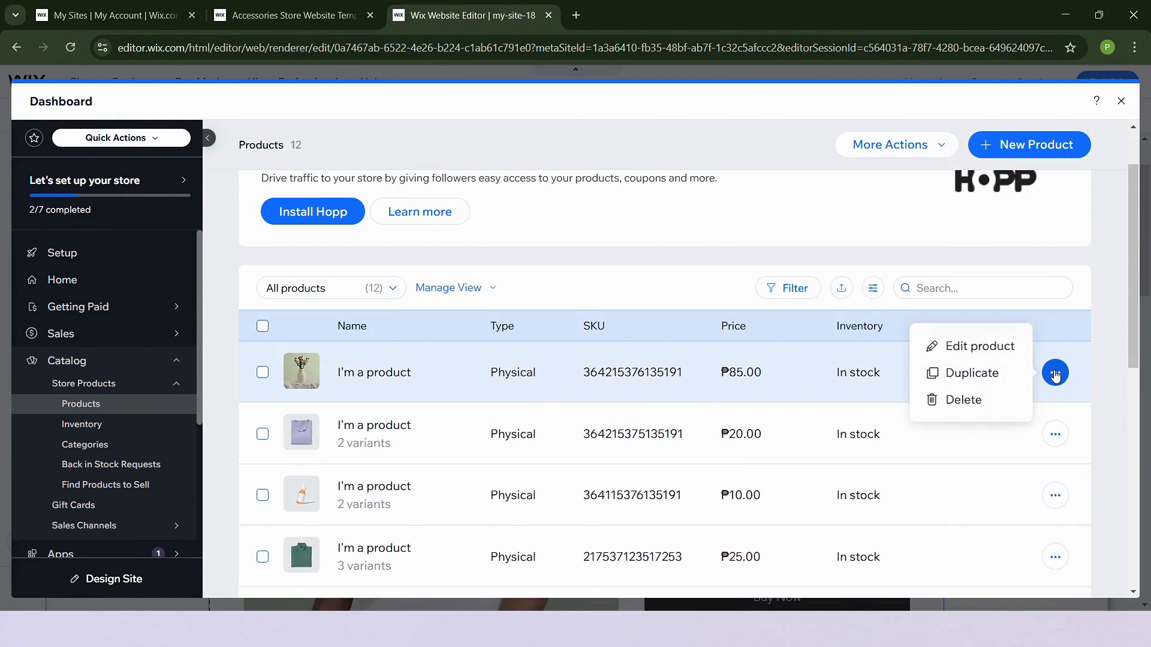
{"action": "left_click", "coordinate": [958, 382]}
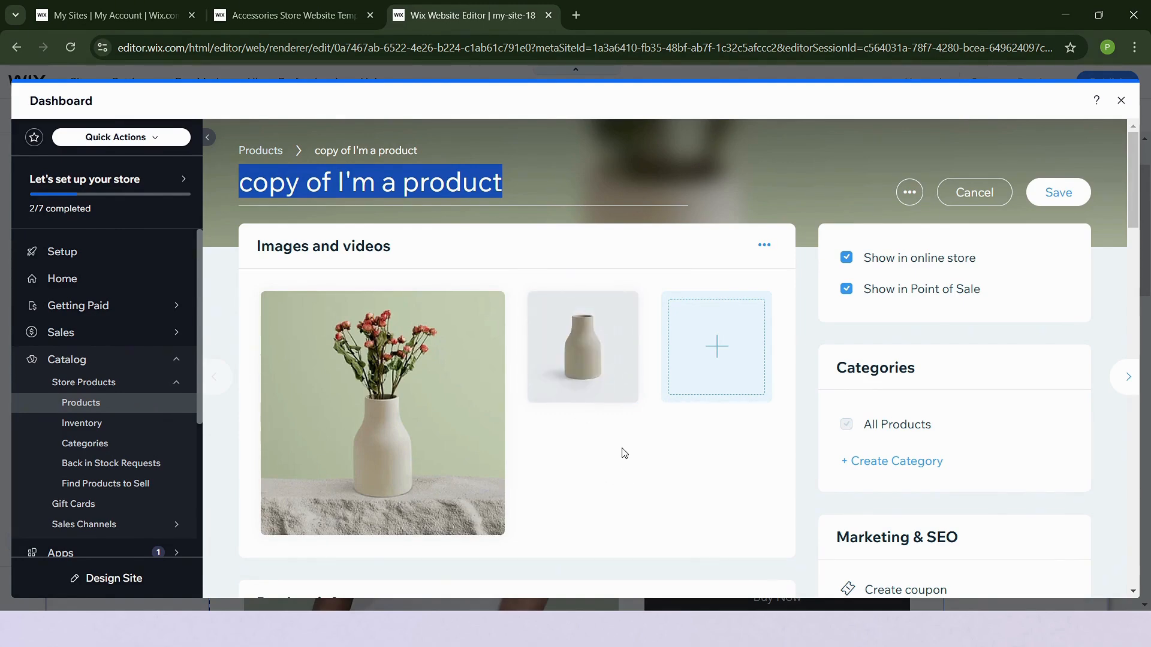
{"action": "type", "text": "Umbrella"}
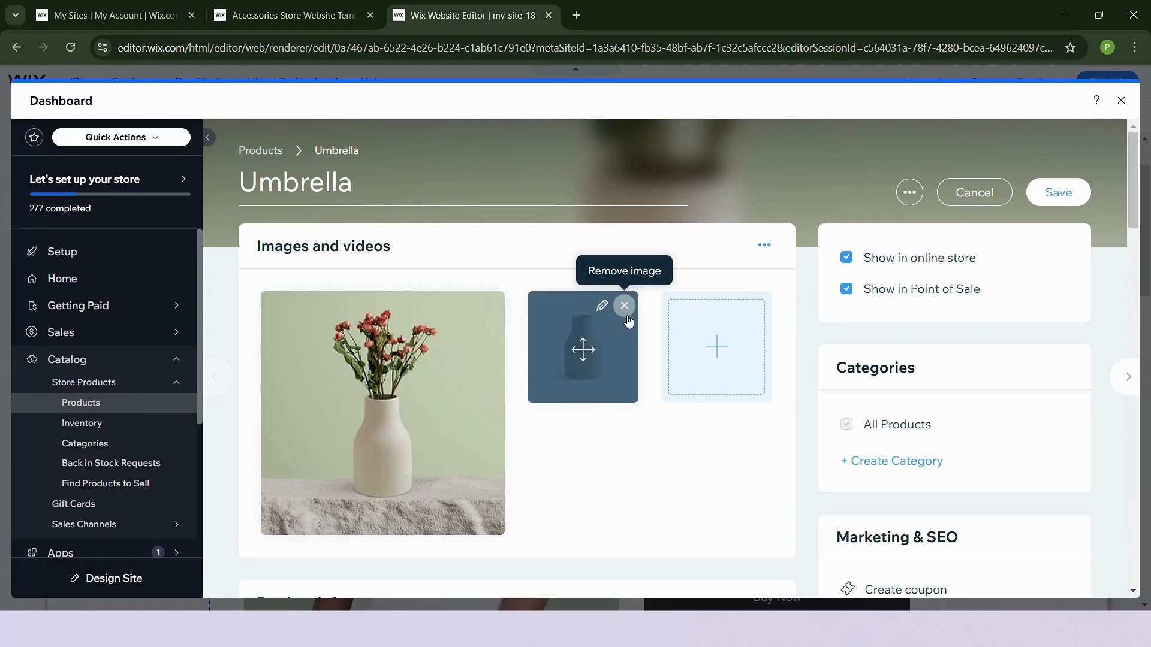
Step: Remove both vase images from the Umbrella product
{"action": "left_click", "coordinate": [625, 308]}
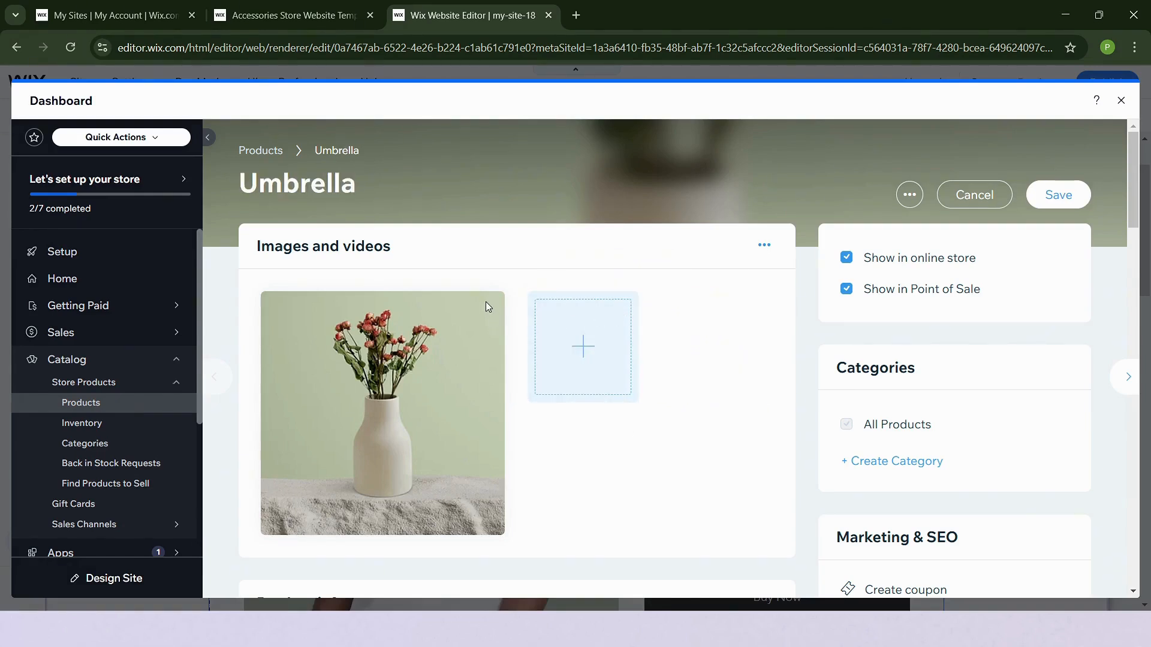
{"action": "left_click", "coordinate": [541, 324]}
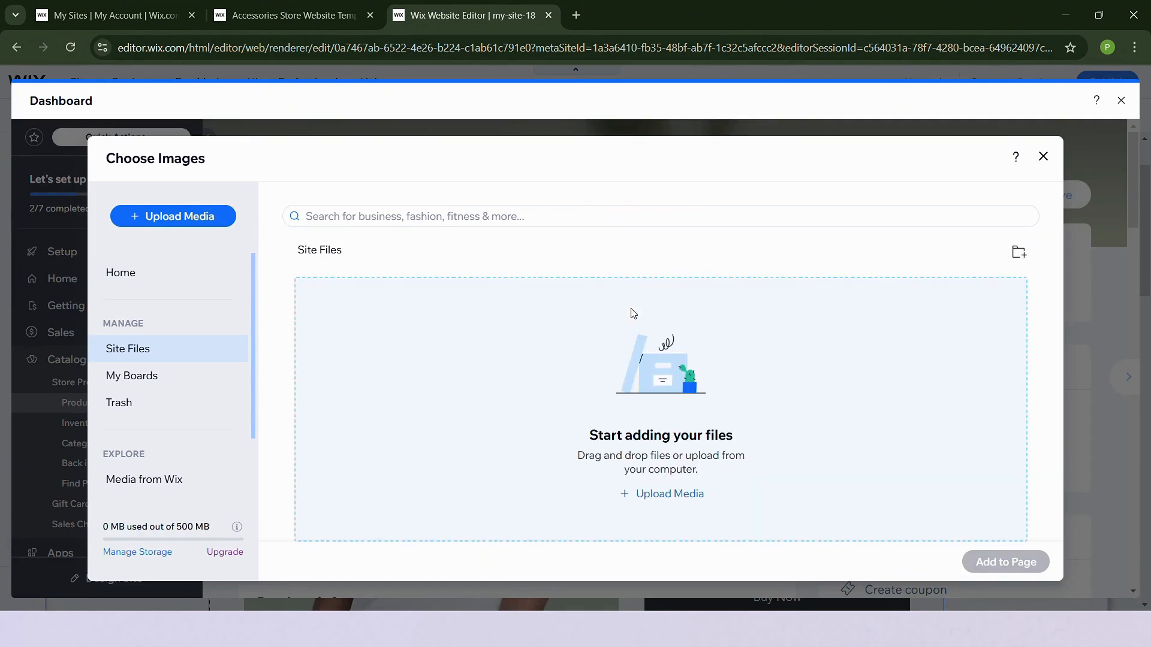
{"action": "left_click", "coordinate": [1043, 157]}
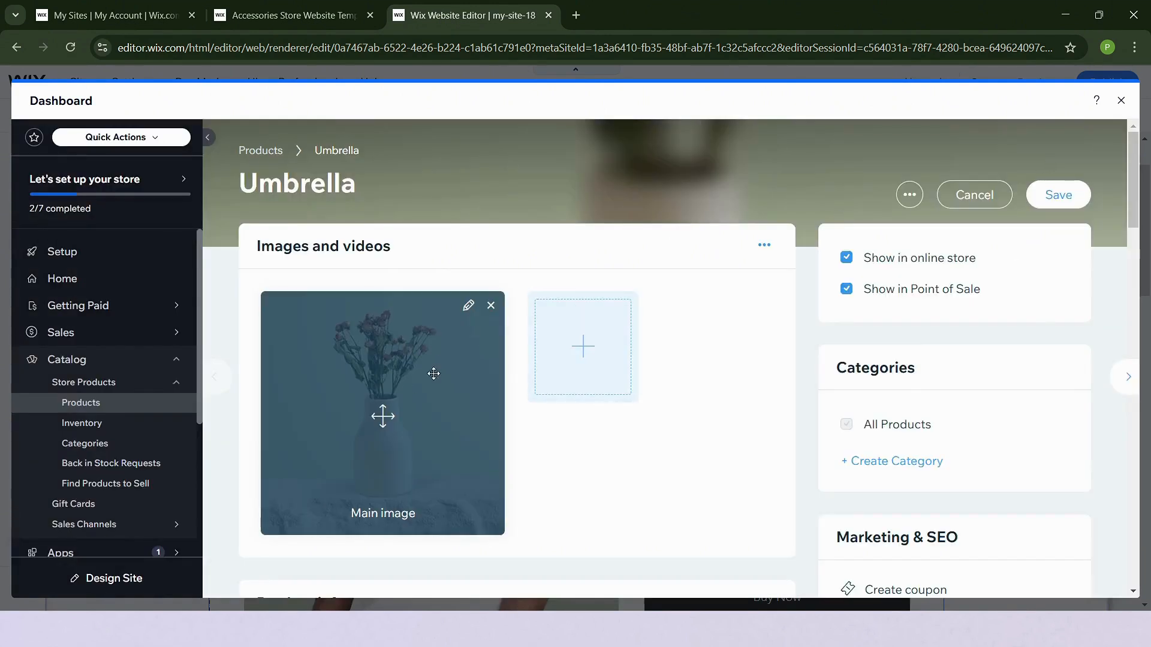
{"action": "left_click", "coordinate": [491, 306]}
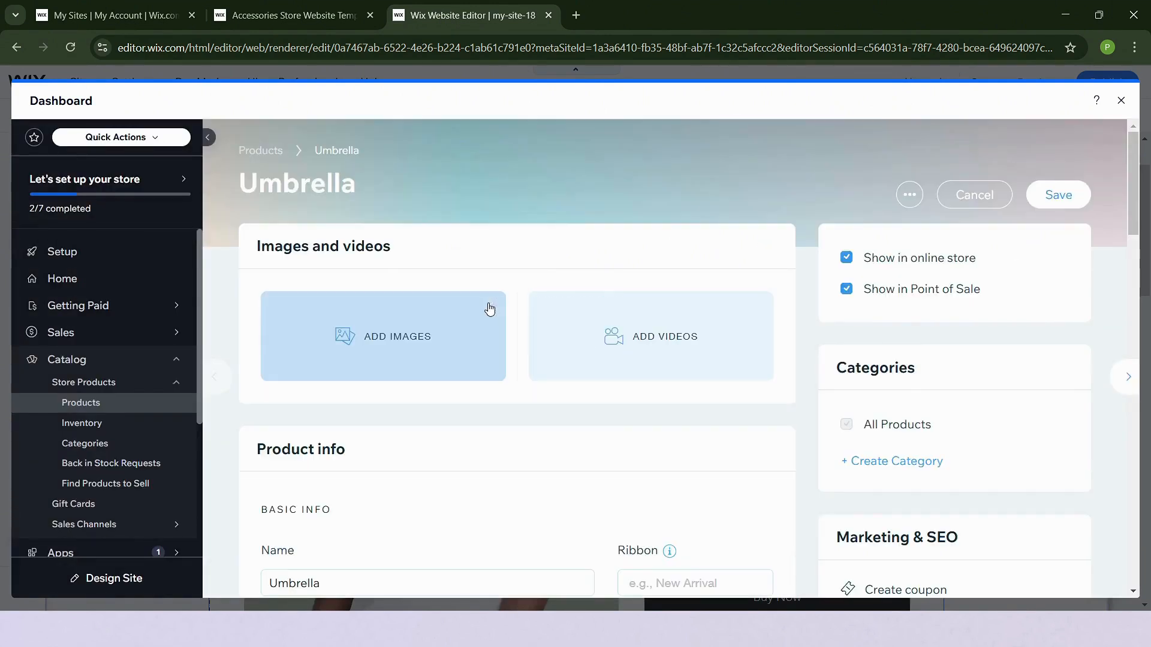
Step: Search Media from Wix for "umbrella" and add the "Beach Umbrella" picture as the product's image
{"action": "left_click", "coordinate": [387, 330]}
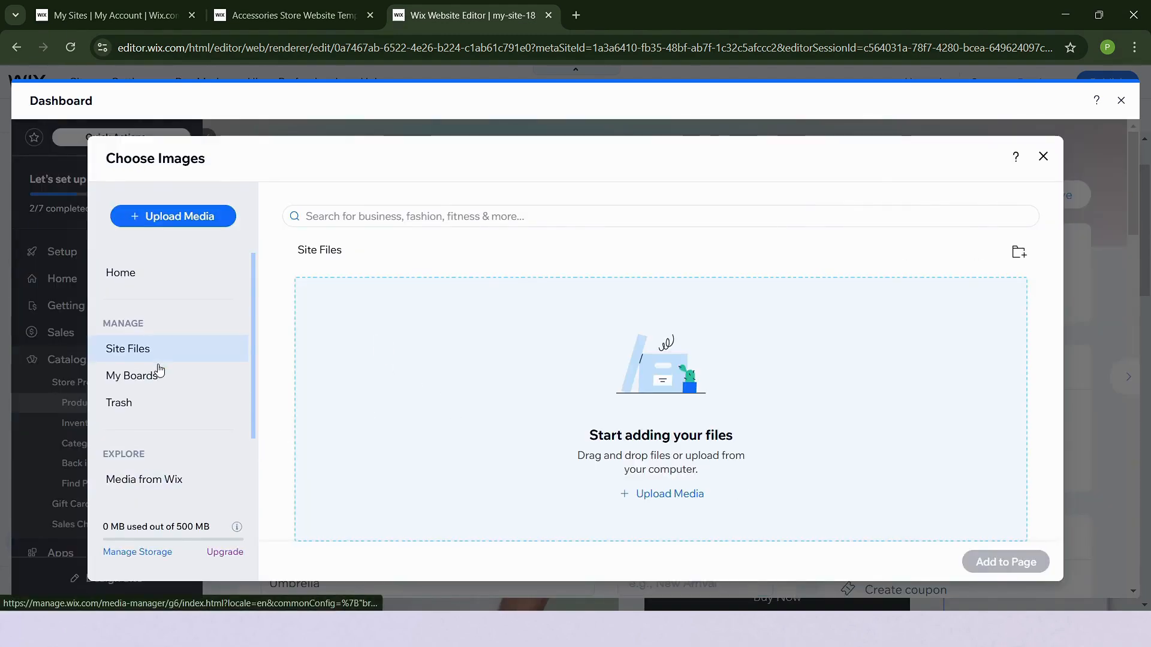
{"action": "left_click", "coordinate": [452, 215]}
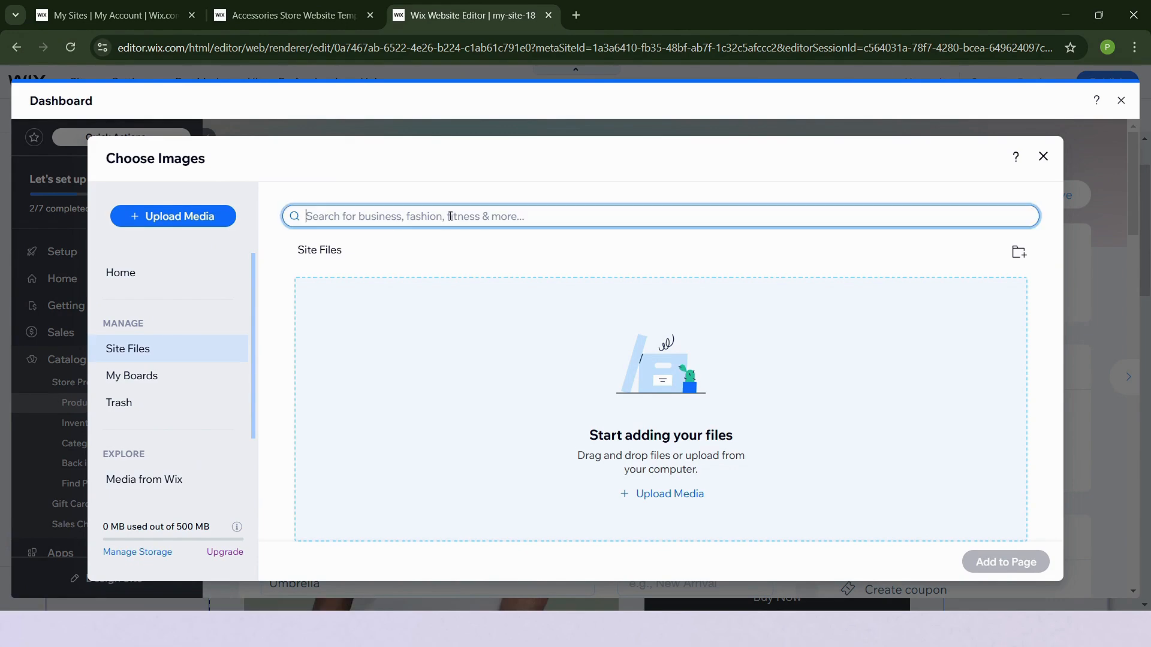
{"action": "left_click", "coordinate": [182, 481]}
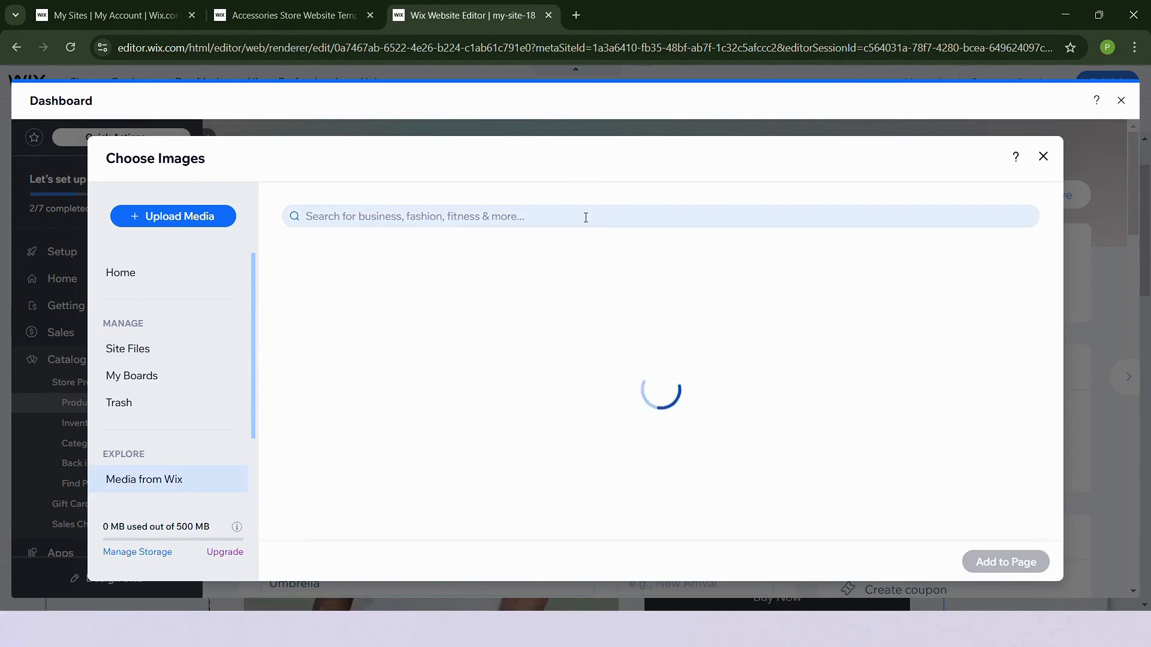
{"action": "type", "text": "umbrella"}
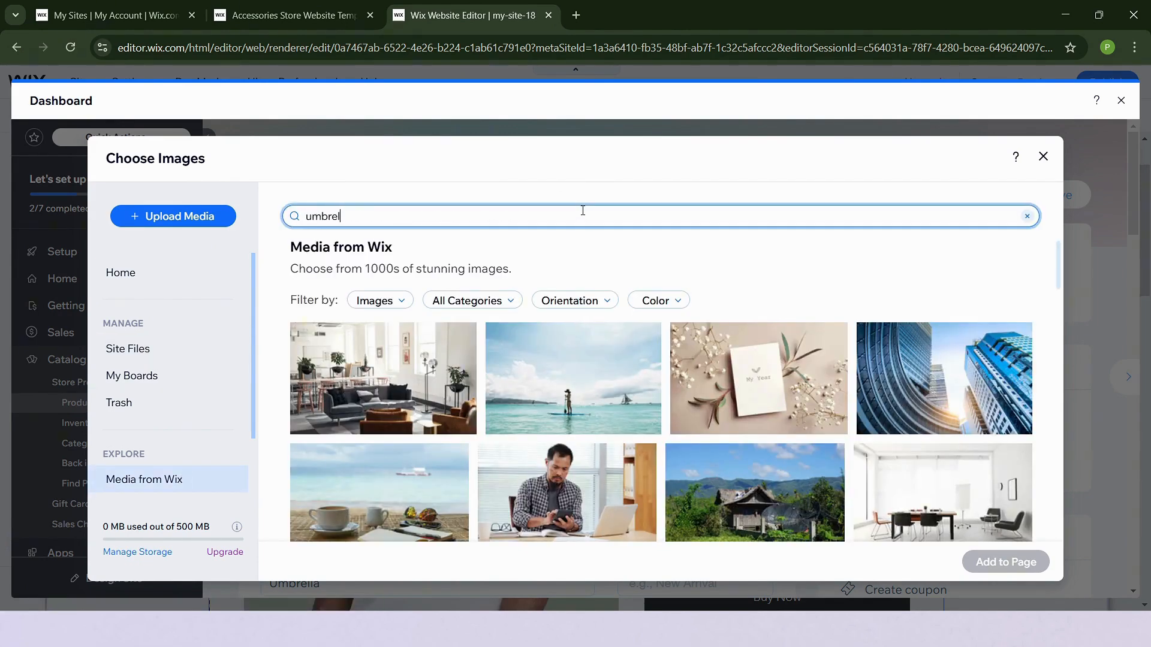
{"action": "key", "text": "Return"}
{"action": "scroll", "coordinate": [750, 358], "scroll_direction": "down", "scroll_amount": 3}
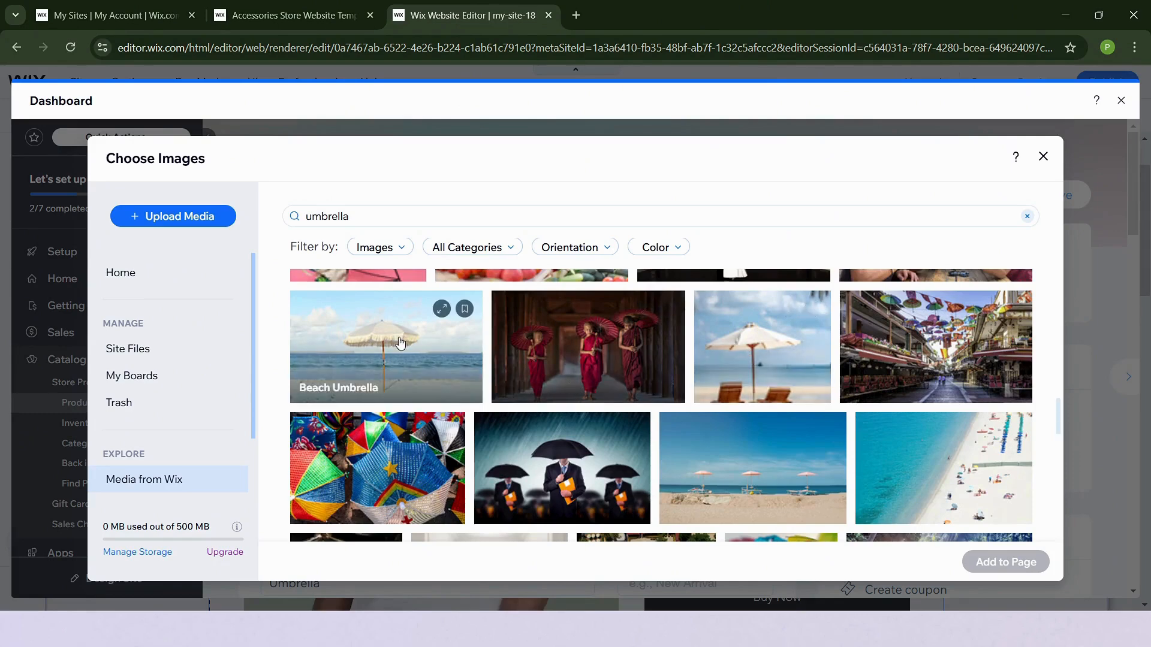
{"action": "left_click", "coordinate": [388, 347]}
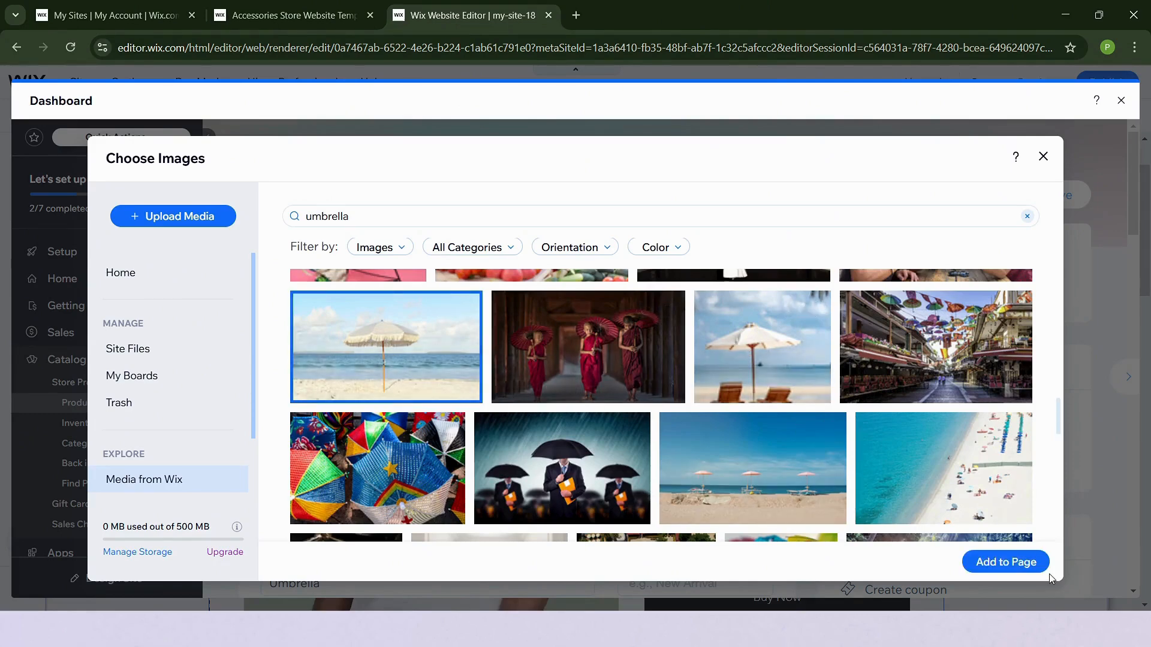
{"action": "left_click", "coordinate": [1010, 562]}
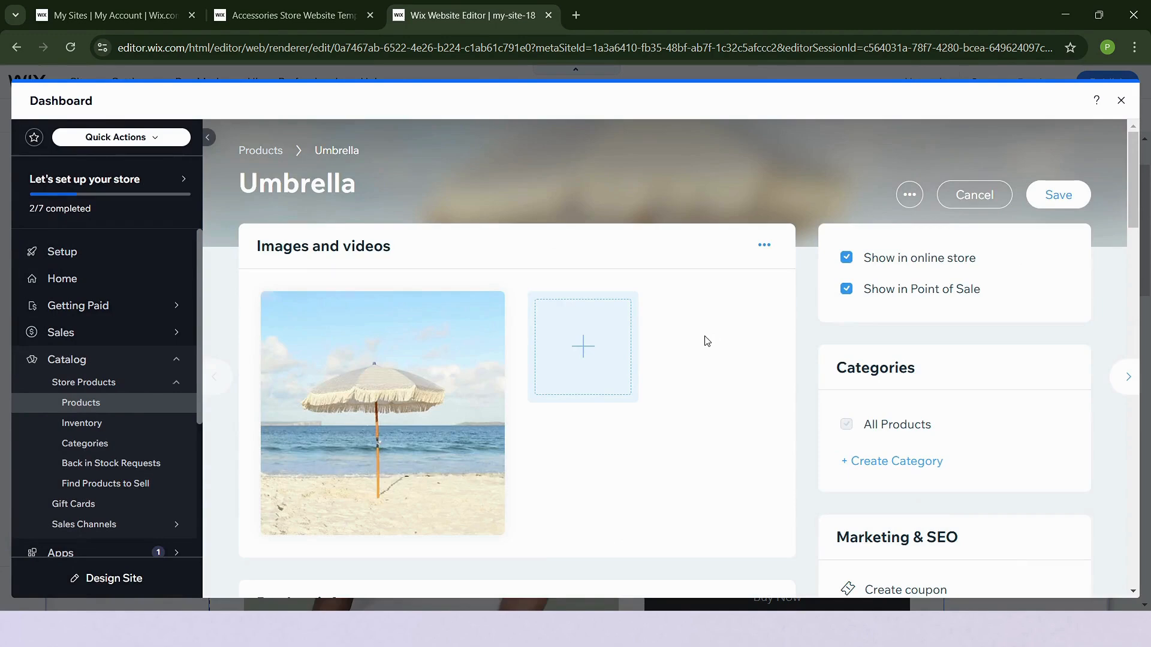
Step: Examine the Umbrella's media options, name, ribbon, description and additional info sections
{"action": "left_click", "coordinate": [582, 384]}
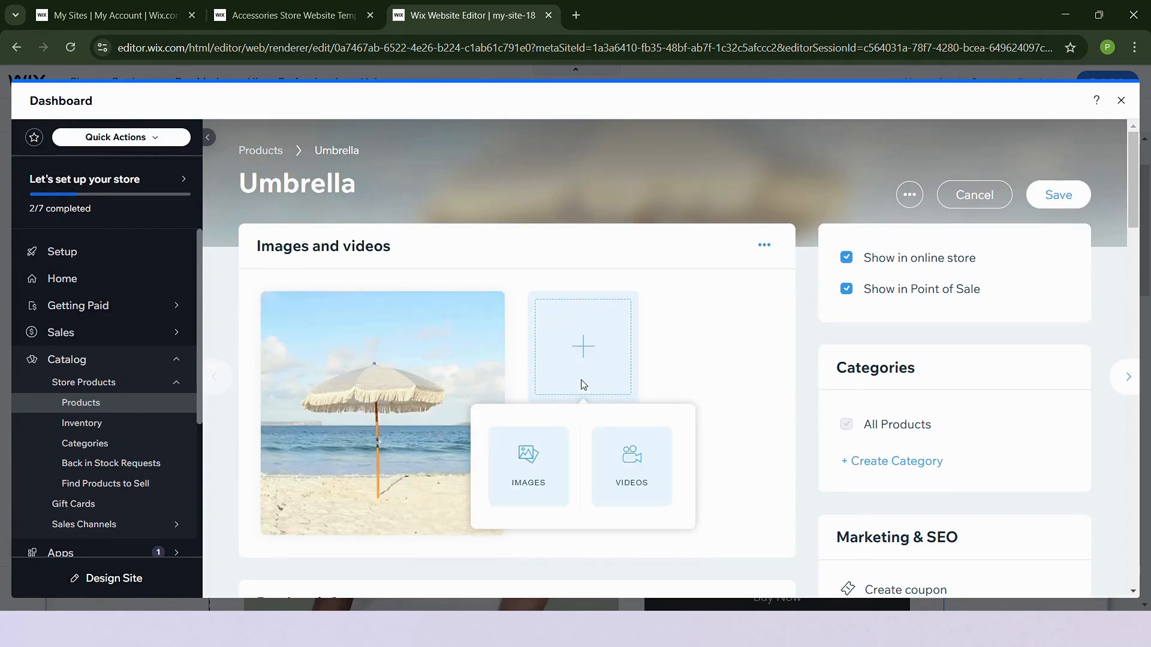
{"action": "scroll", "coordinate": [746, 368], "scroll_direction": "down", "scroll_amount": 5}
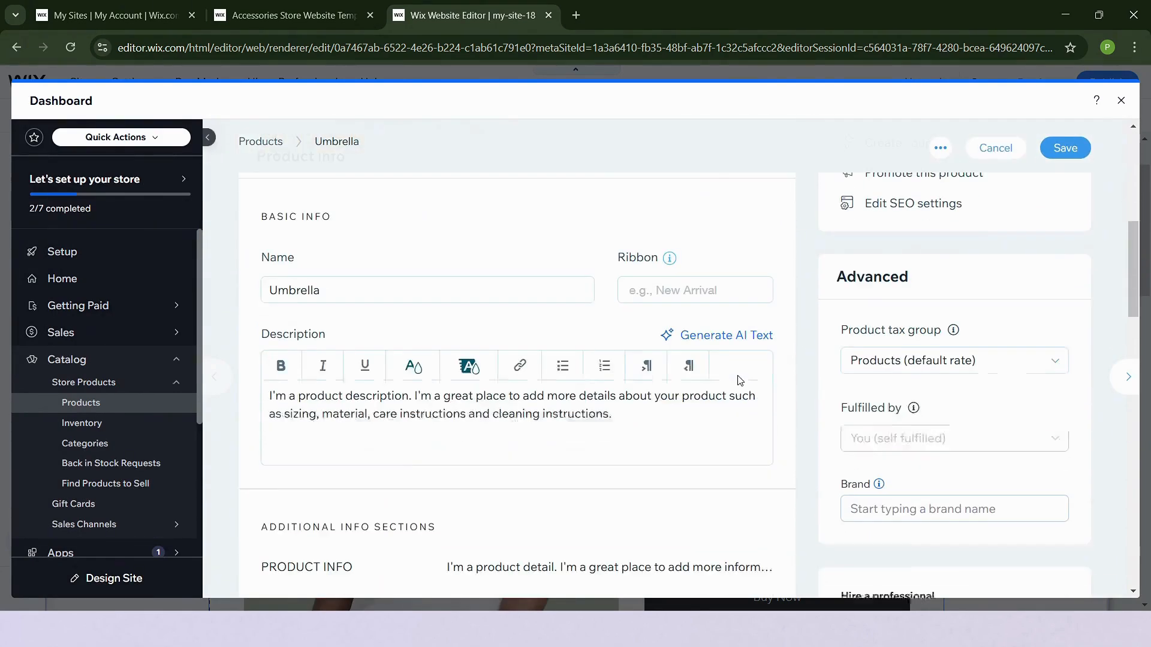
{"action": "scroll", "coordinate": [463, 273], "scroll_direction": "up", "scroll_amount": 1}
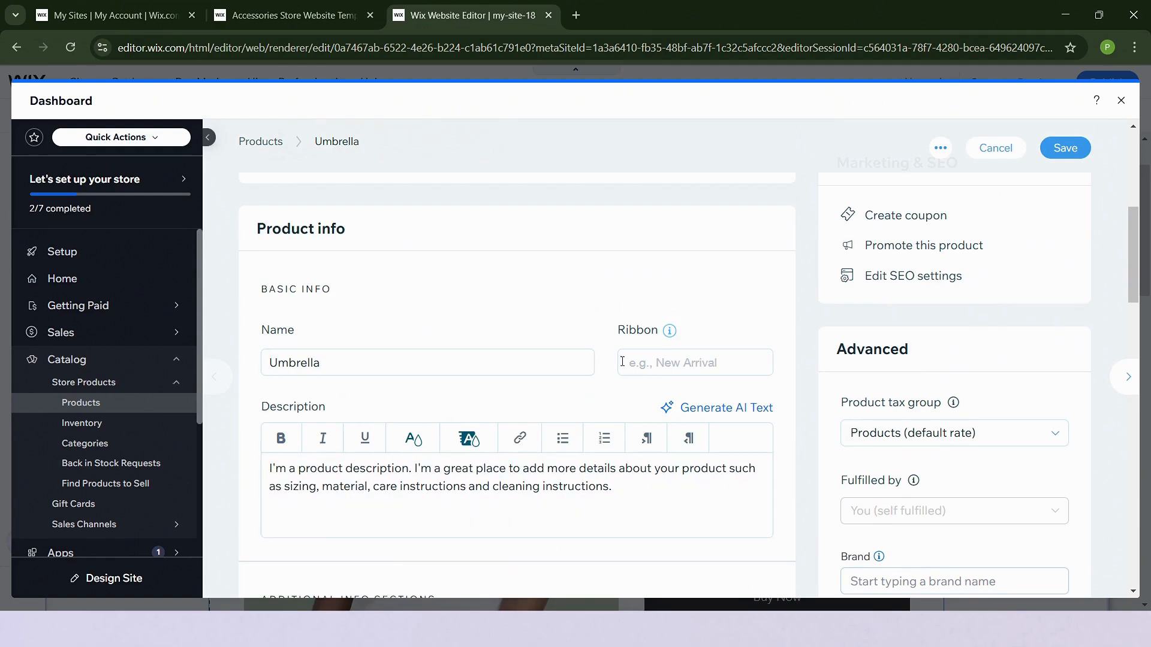
{"action": "scroll", "coordinate": [430, 435], "scroll_direction": "down", "scroll_amount": 1}
{"action": "left_click_drag", "start_coordinate": [580, 411], "coordinate": [588, 412]}
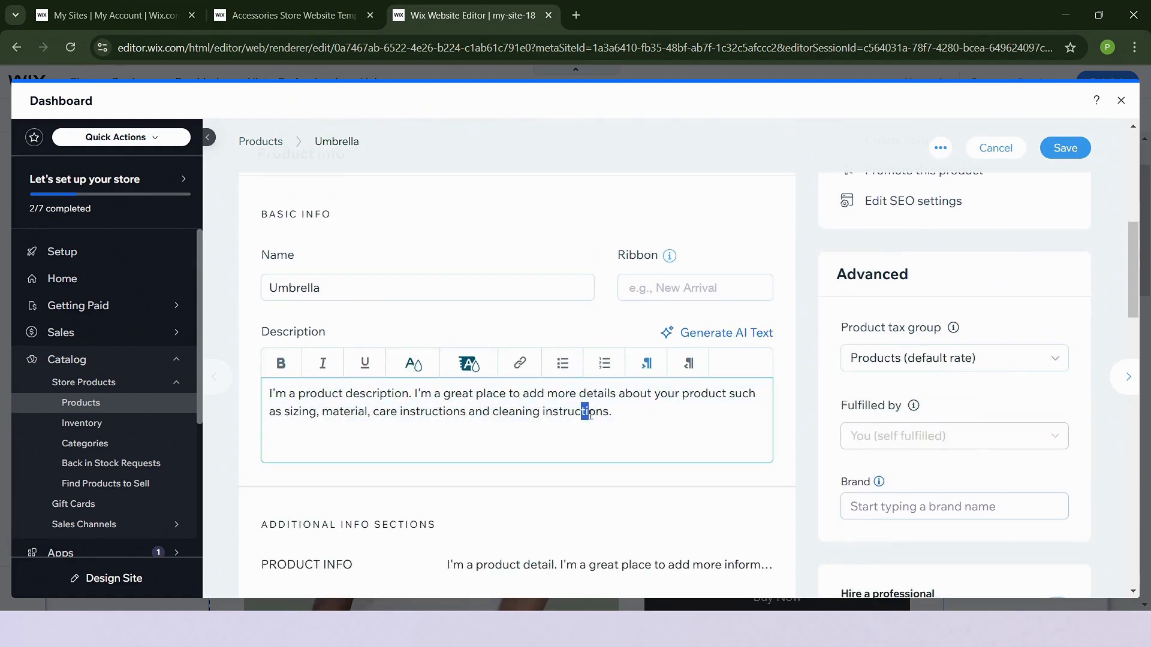
{"action": "left_click", "coordinate": [393, 298]}
{"action": "left_click", "coordinate": [637, 292]}
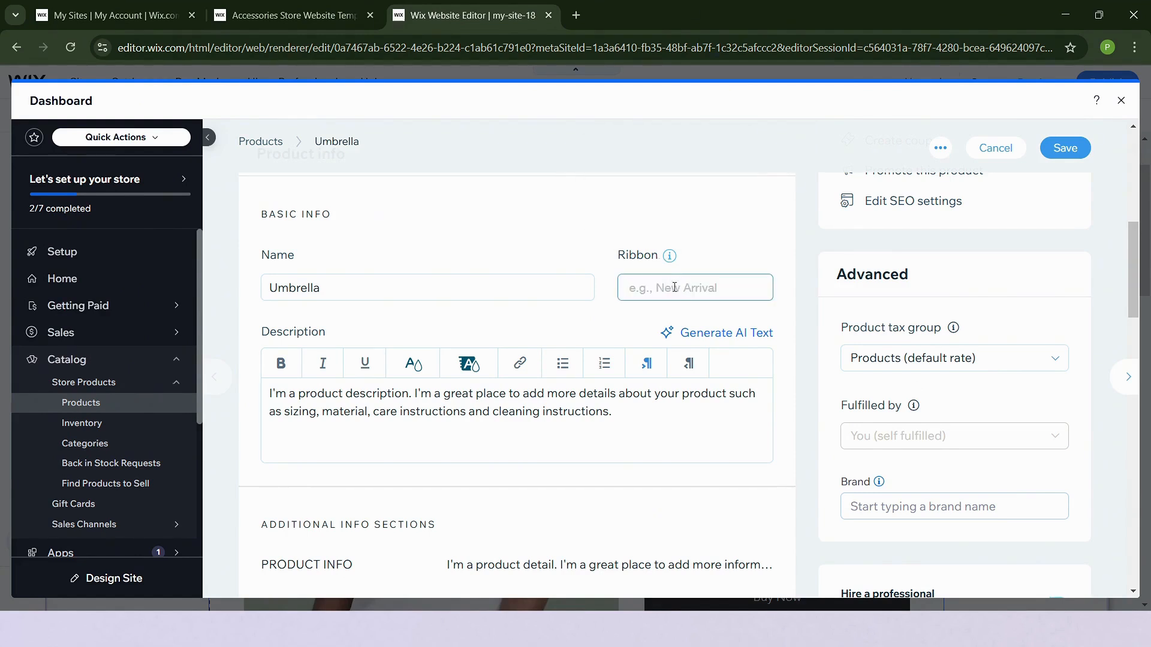
{"action": "scroll", "coordinate": [511, 264], "scroll_direction": "down", "scroll_amount": 3}
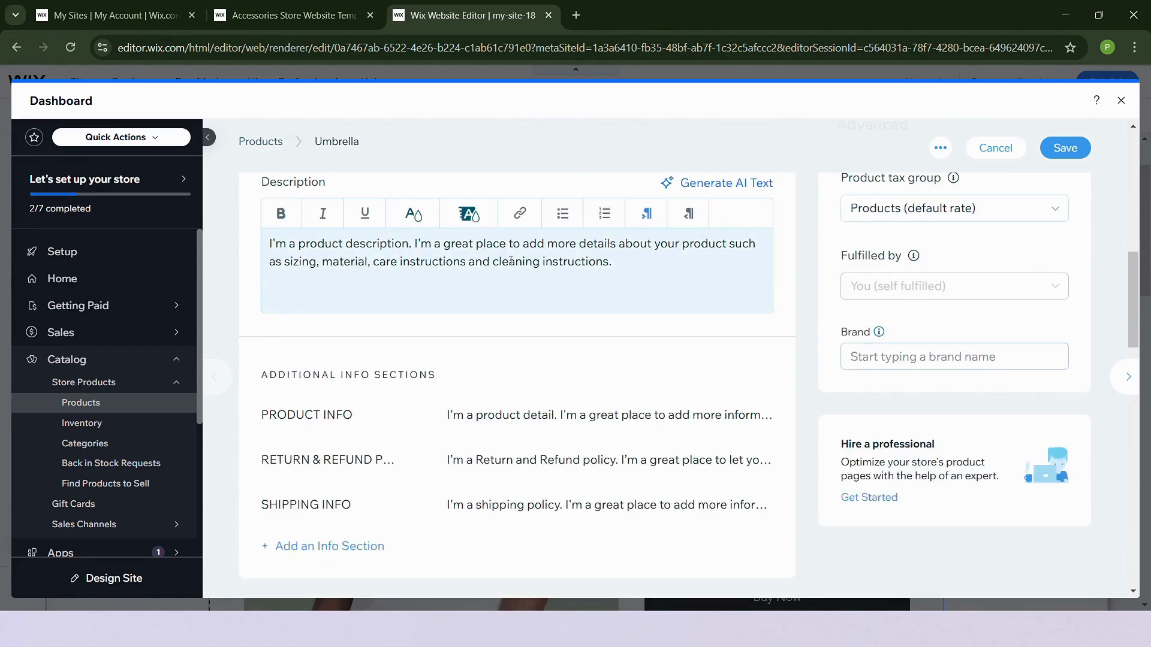
{"action": "scroll", "coordinate": [511, 261], "scroll_direction": "down", "scroll_amount": 3}
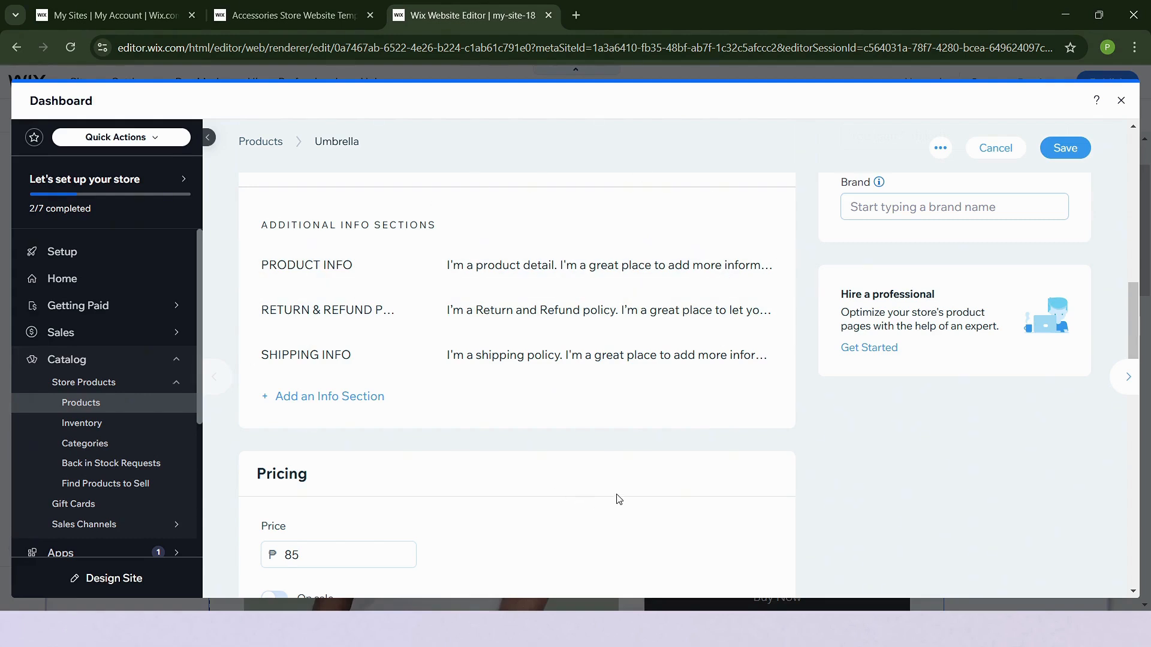
Step: Set the Umbrella's price to ₱50 and mark the product as on sale
{"action": "scroll", "coordinate": [615, 490], "scroll_direction": "down", "scroll_amount": 4}
{"action": "left_click", "coordinate": [312, 325]}
{"action": "key", "text": "BackSpace"}
{"action": "key", "text": "BackSpace"}
{"action": "type", "text": "5"}
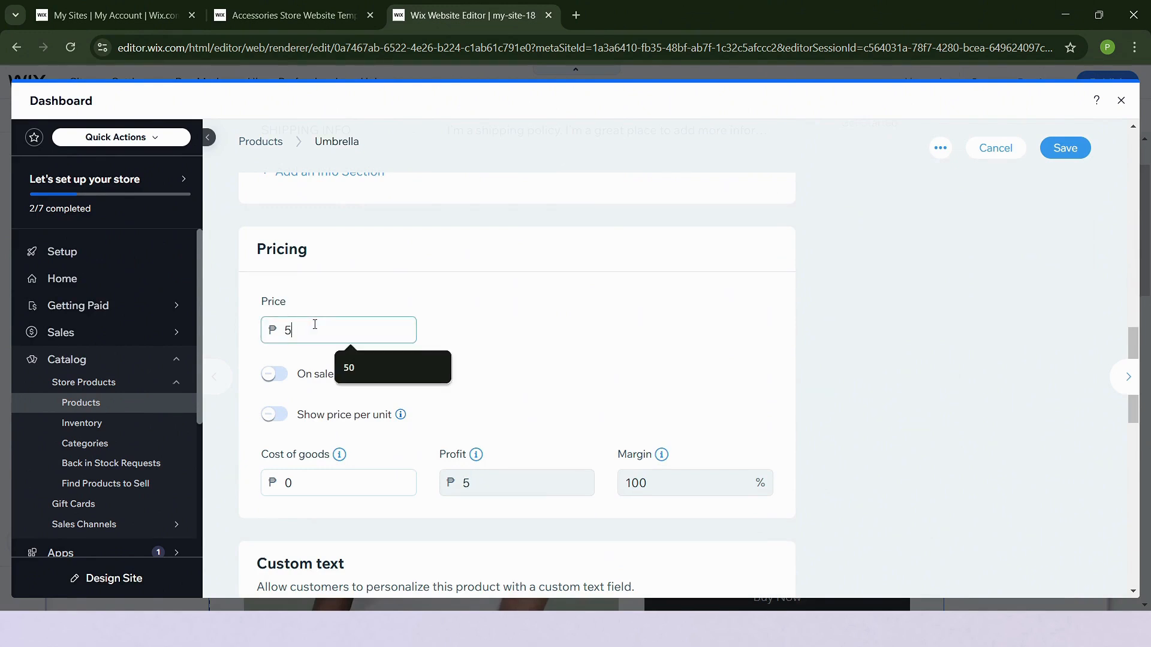
{"action": "left_click", "coordinate": [406, 371]}
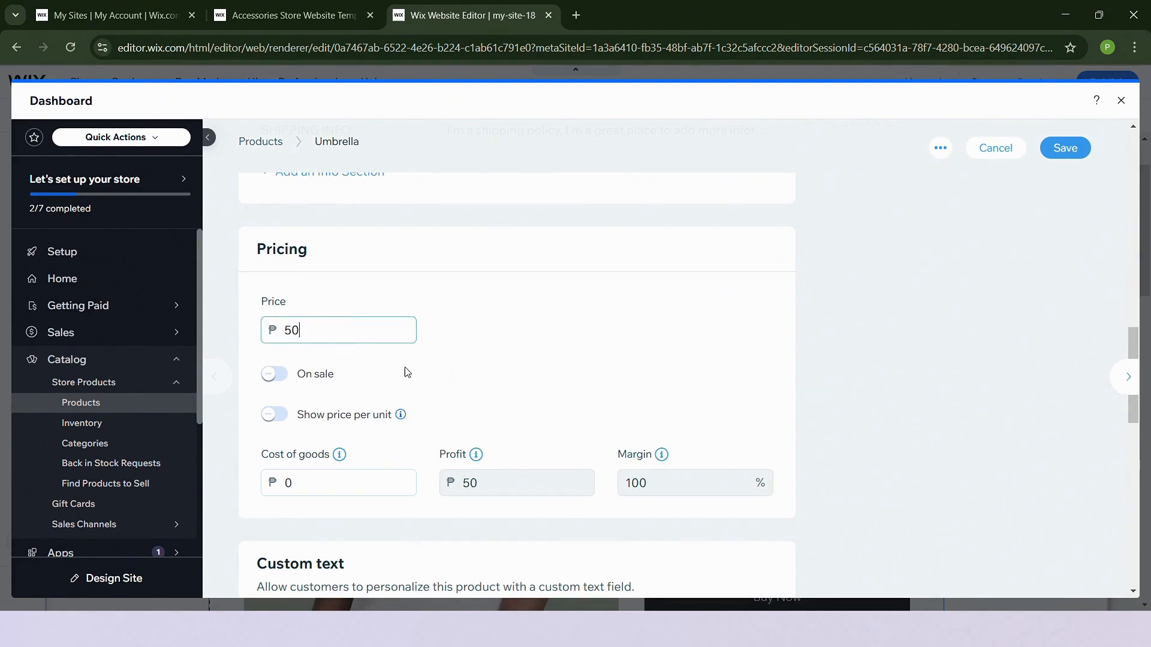
{"action": "left_click", "coordinate": [273, 378]}
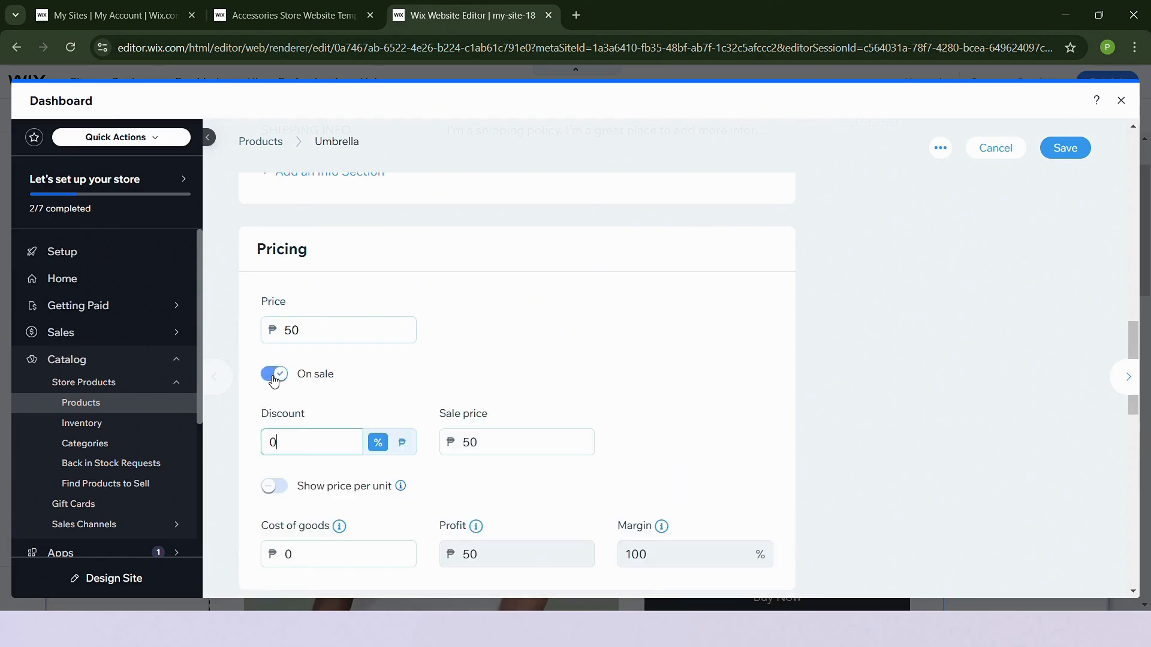
Step: Turn off the sale setting for the Umbrella product
{"action": "left_click", "coordinate": [273, 377]}
{"action": "scroll", "coordinate": [696, 413], "scroll_direction": "down", "scroll_amount": 5}
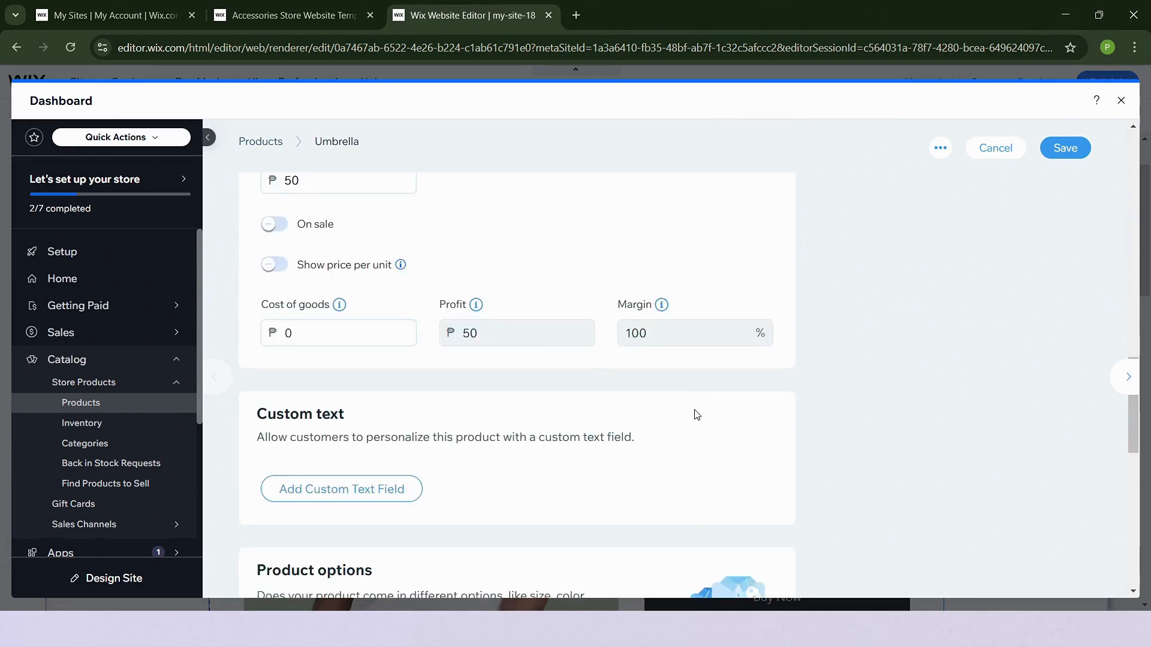
{"action": "scroll", "coordinate": [695, 354], "scroll_direction": "up", "scroll_amount": 3}
{"action": "scroll", "coordinate": [706, 349], "scroll_direction": "down", "scroll_amount": 5}
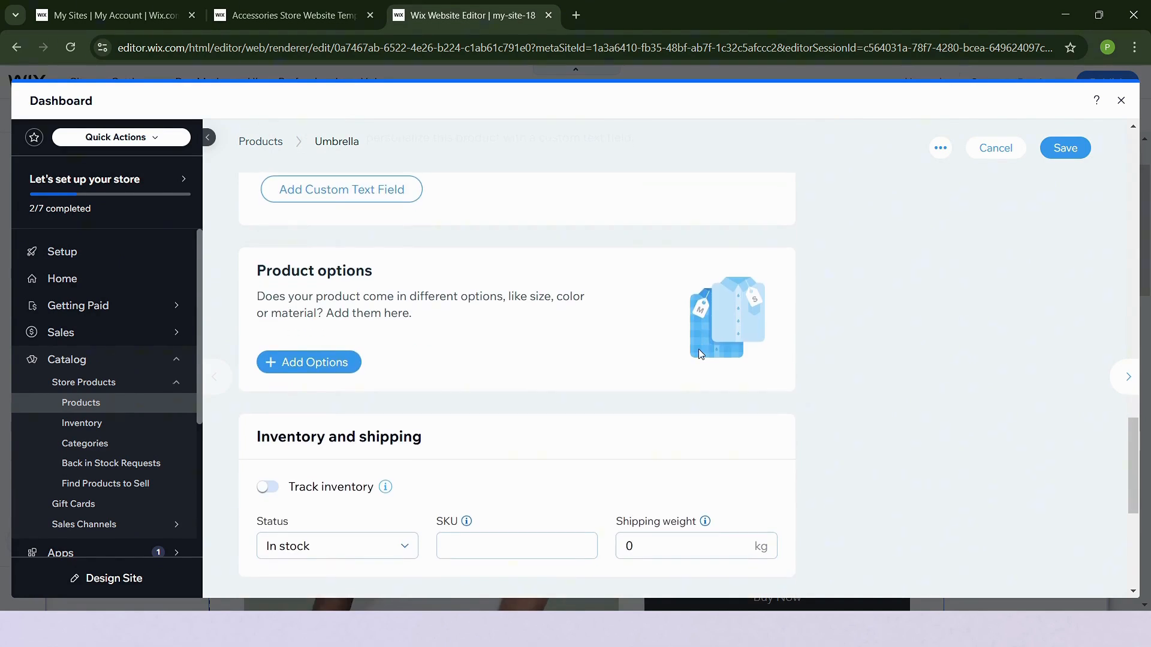
Step: Try enabling inventory tracking for the Umbrella and switch it back off
{"action": "scroll", "coordinate": [695, 355], "scroll_direction": "down", "scroll_amount": 3}
{"action": "left_click", "coordinate": [267, 337]}
{"action": "left_click", "coordinate": [313, 400]}
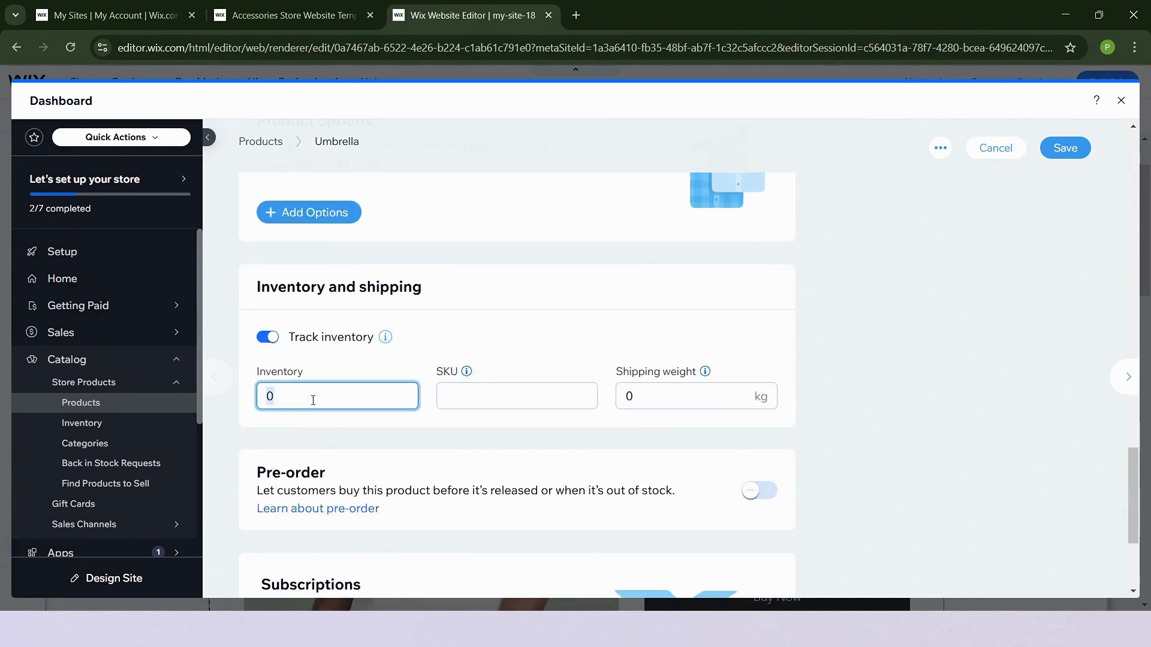
{"action": "left_click", "coordinate": [273, 349]}
{"action": "left_click", "coordinate": [267, 337]}
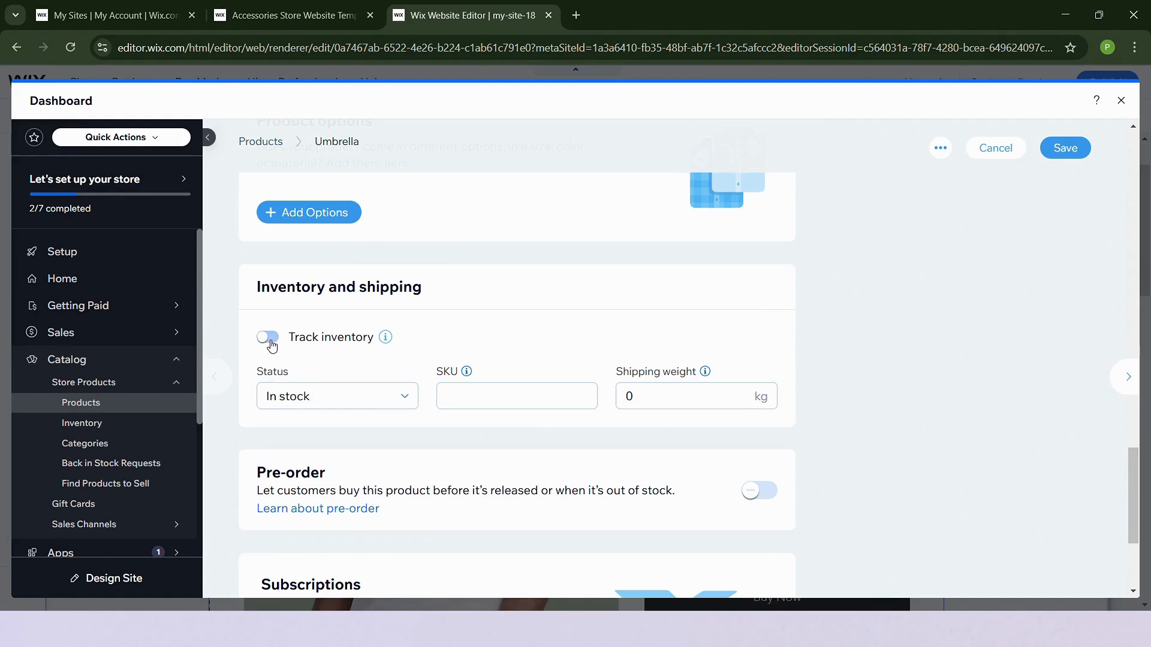
Step: Try the Out of stock status on the Umbrella and return it to In stock
{"action": "left_click", "coordinate": [367, 406]}
{"action": "left_click", "coordinate": [387, 449]}
{"action": "left_click", "coordinate": [366, 398]}
{"action": "left_click", "coordinate": [367, 426]}
Step: Save the Umbrella product and look through the store's product list
{"action": "scroll", "coordinate": [691, 475], "scroll_direction": "down", "scroll_amount": 3}
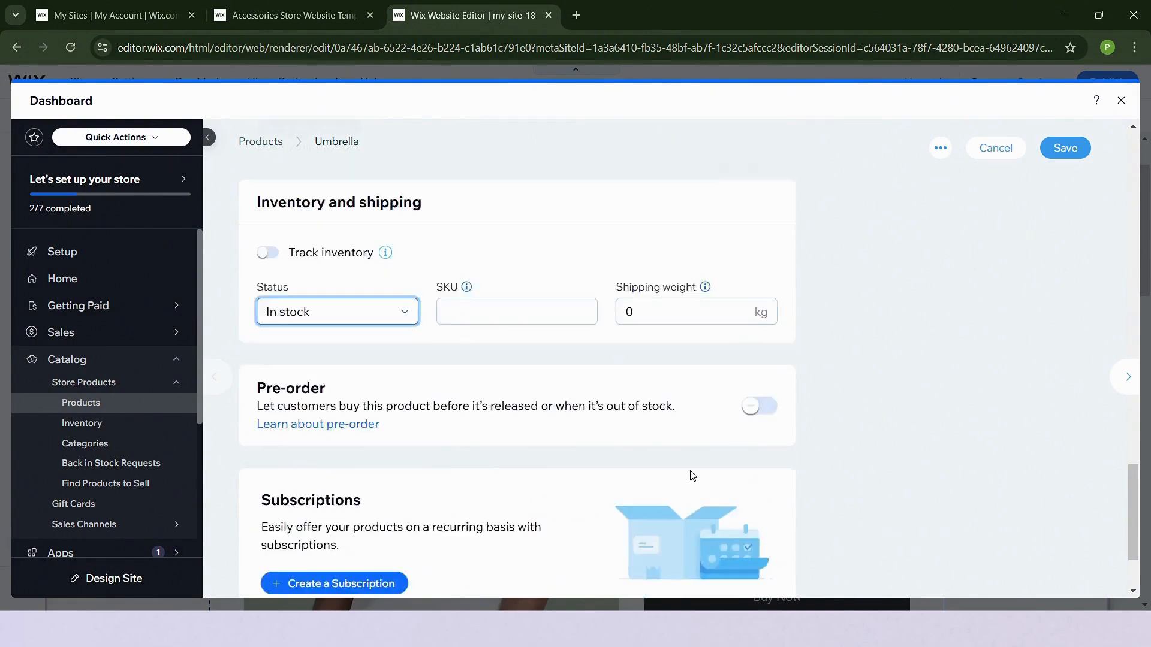
{"action": "scroll", "coordinate": [693, 485], "scroll_direction": "up", "scroll_amount": 15}
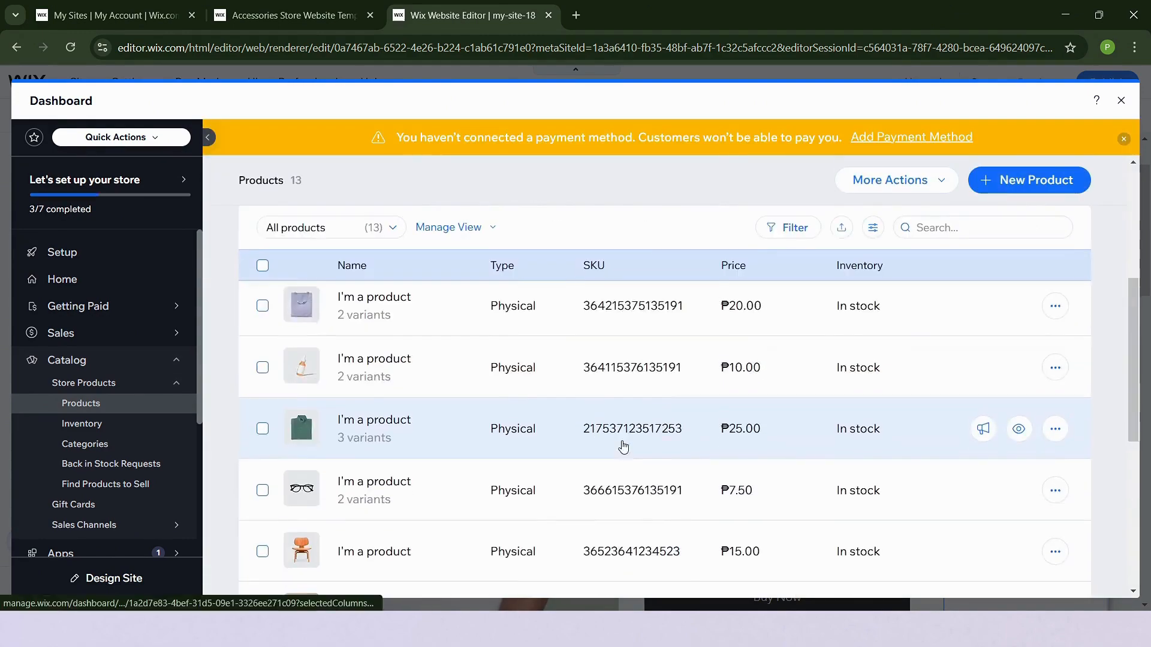
{"action": "scroll", "coordinate": [619, 343], "scroll_direction": "down", "scroll_amount": 1}
{"action": "scroll", "coordinate": [619, 343], "scroll_direction": "down", "scroll_amount": 5}
{"action": "scroll", "coordinate": [760, 401], "scroll_direction": "up", "scroll_amount": 10}
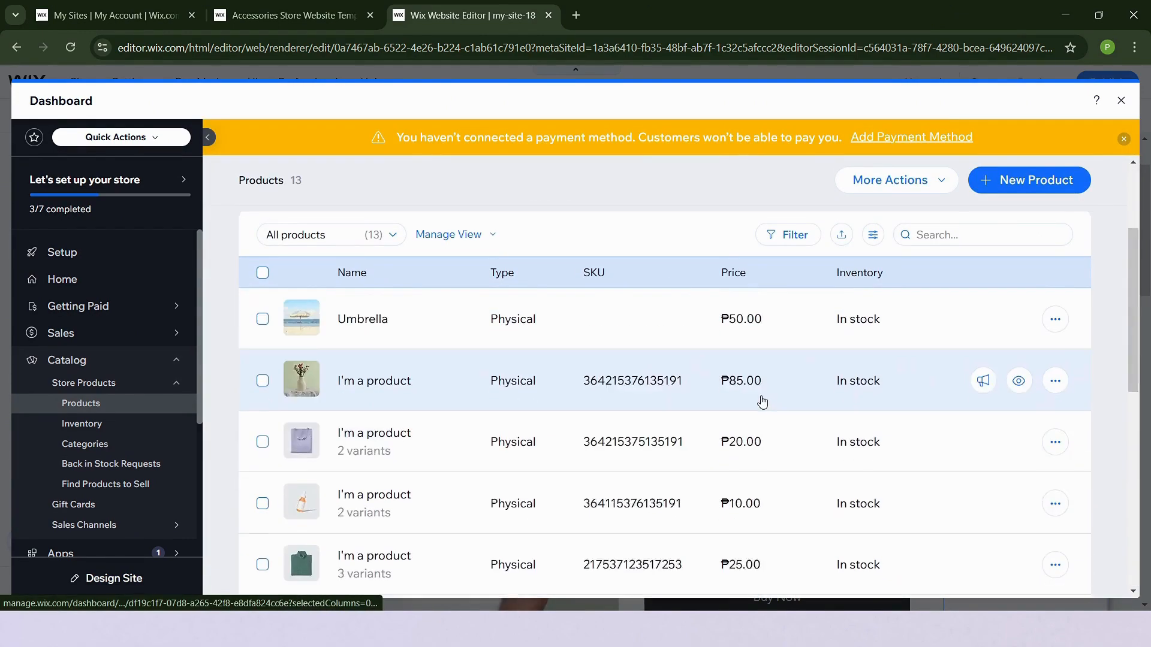
Step: Permanently delete the product discounted to ₱95.00 from the store's product list
{"action": "scroll", "coordinate": [758, 402], "scroll_direction": "down", "scroll_amount": 7}
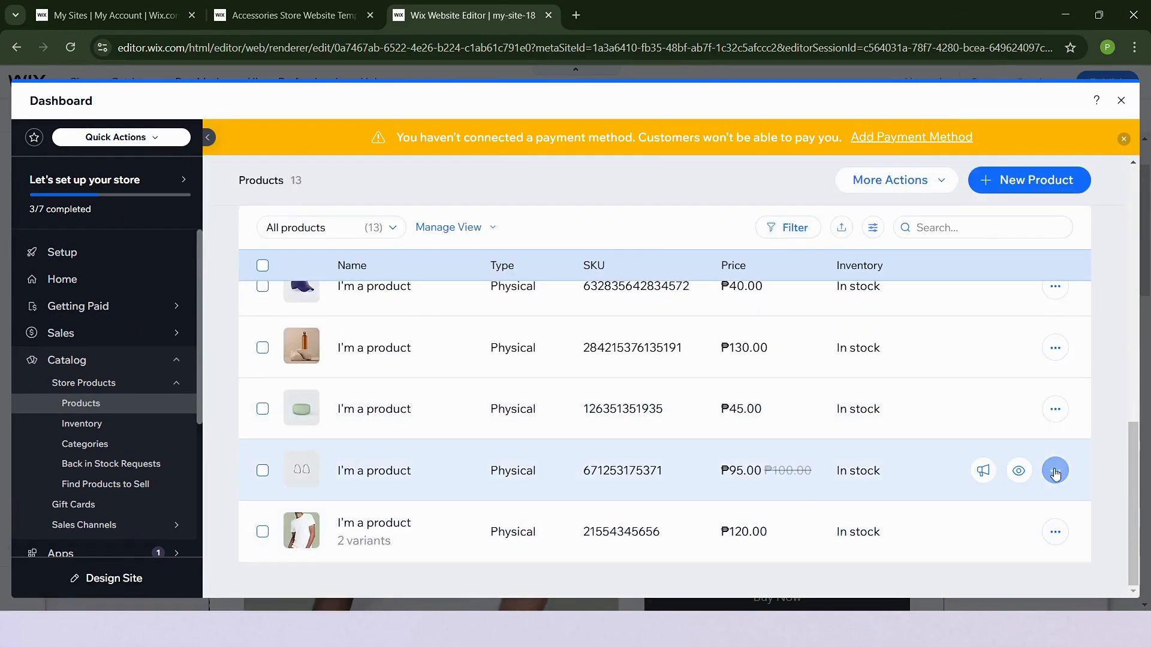
{"action": "left_click", "coordinate": [1055, 471]}
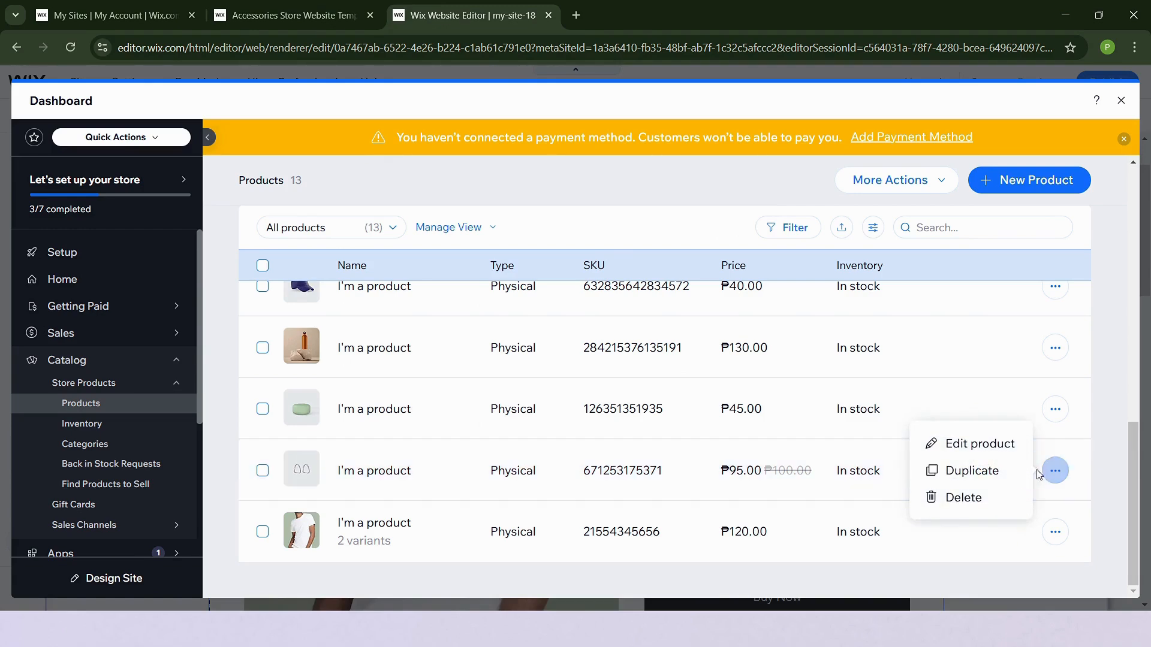
{"action": "left_click", "coordinate": [985, 506]}
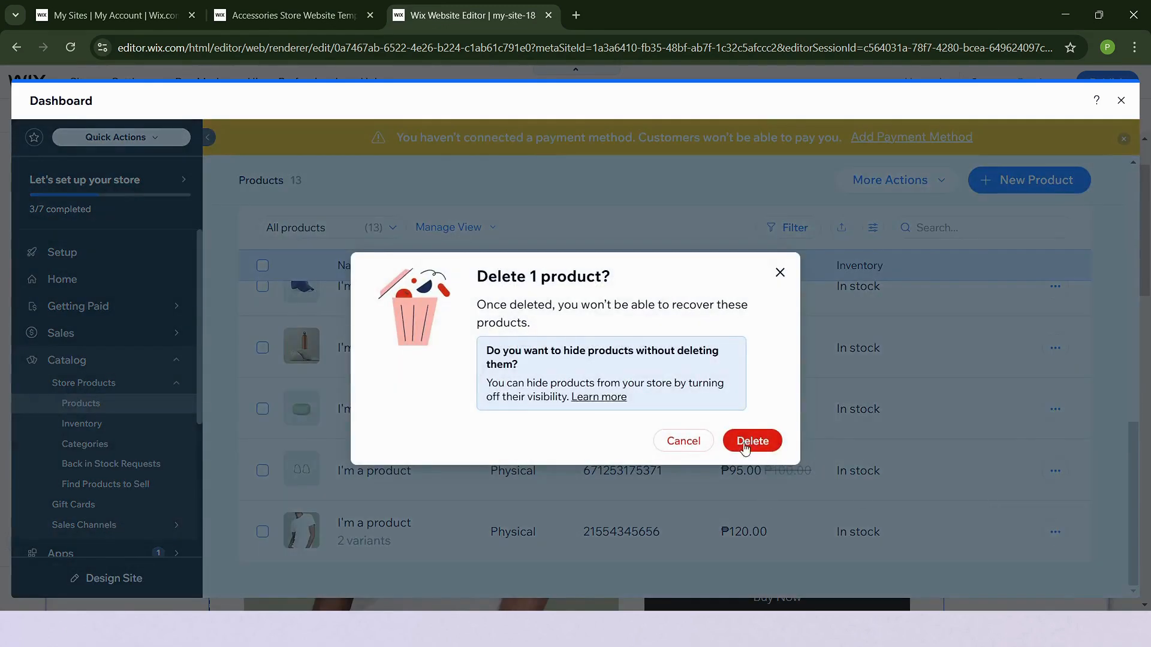
{"action": "left_click", "coordinate": [744, 441]}
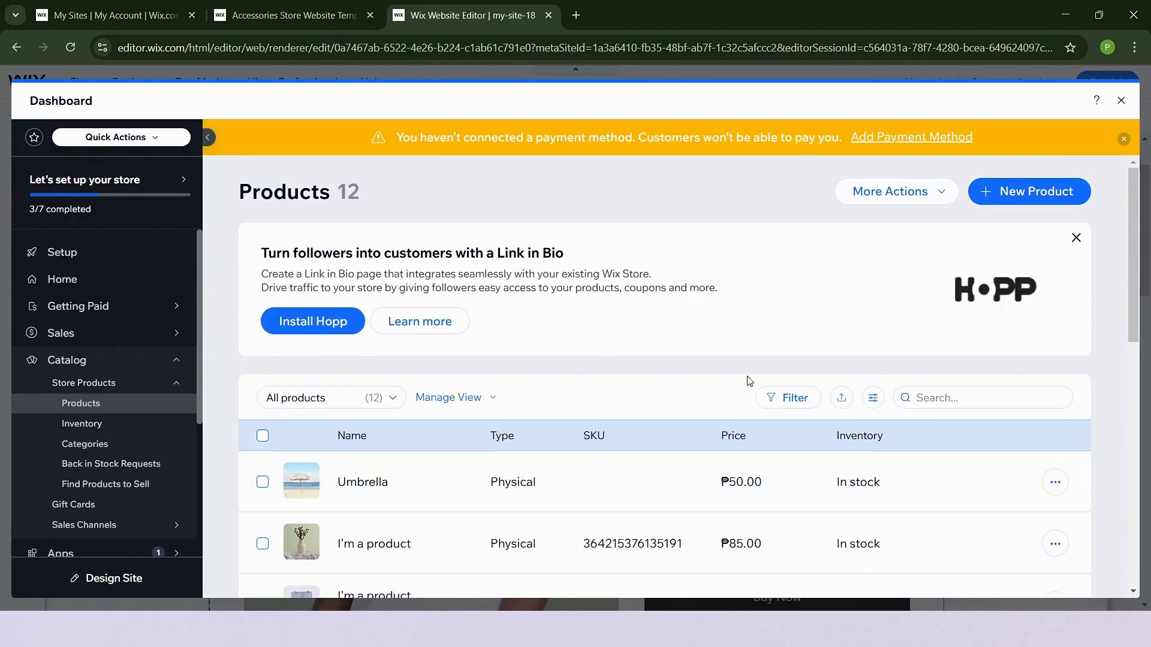
Step: Create a new store category named "Fashion and Accessories"
{"action": "left_click", "coordinate": [136, 447]}
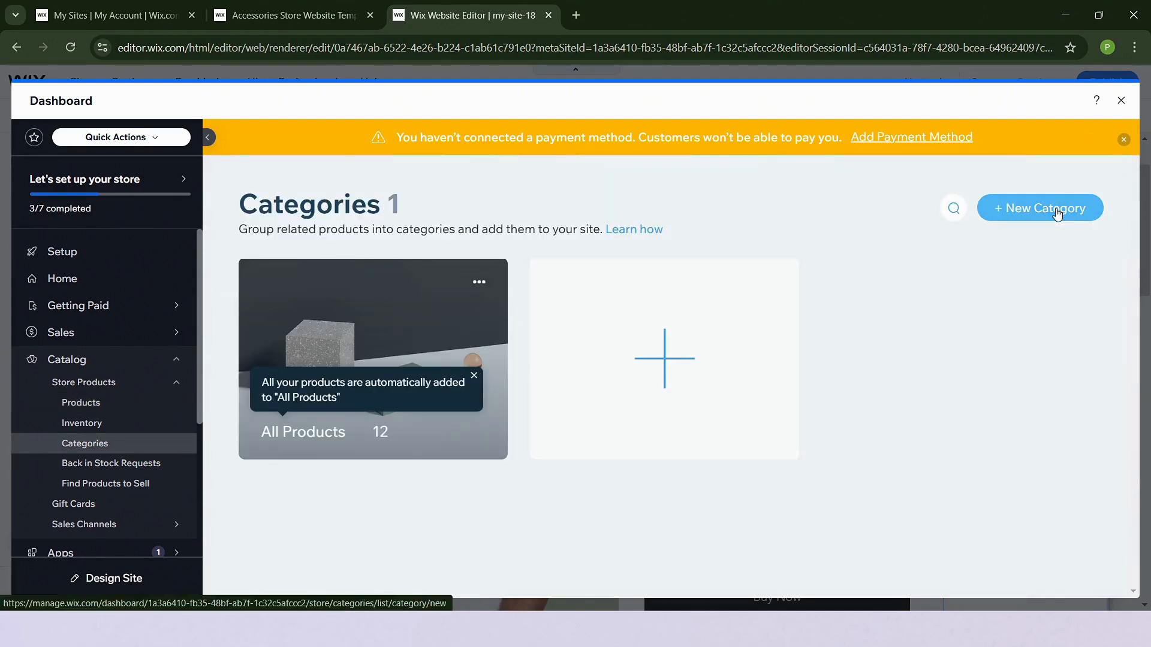
{"action": "left_click", "coordinate": [666, 393]}
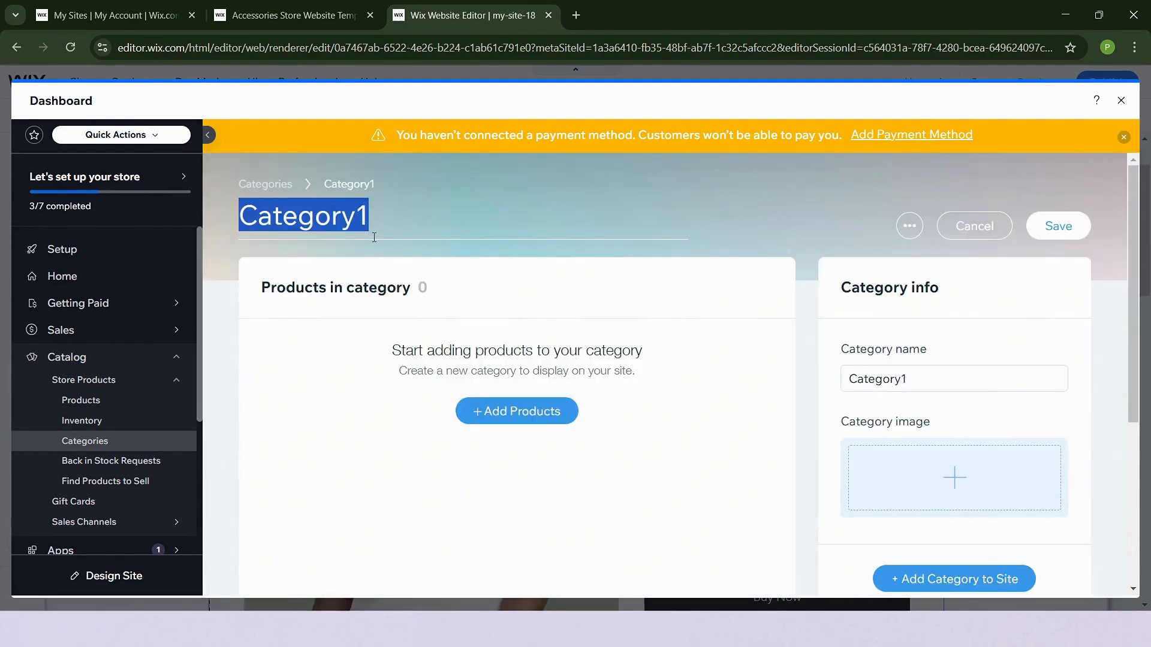
{"action": "type", "text": "Fas"}
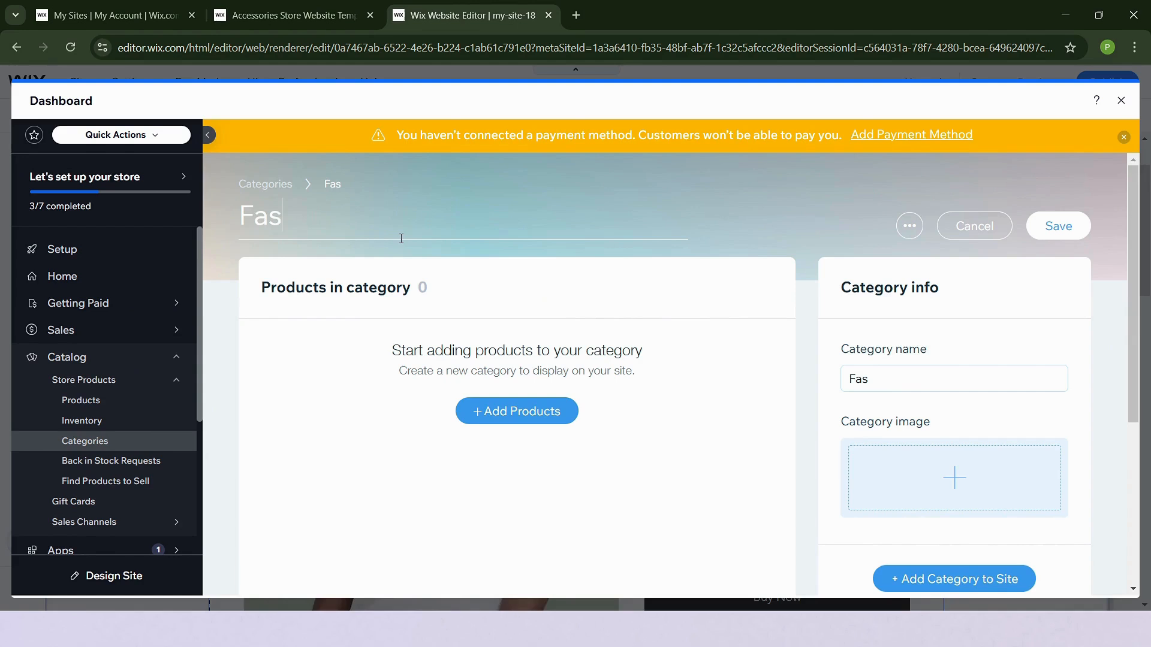
{"action": "type", "text": "hion and "}
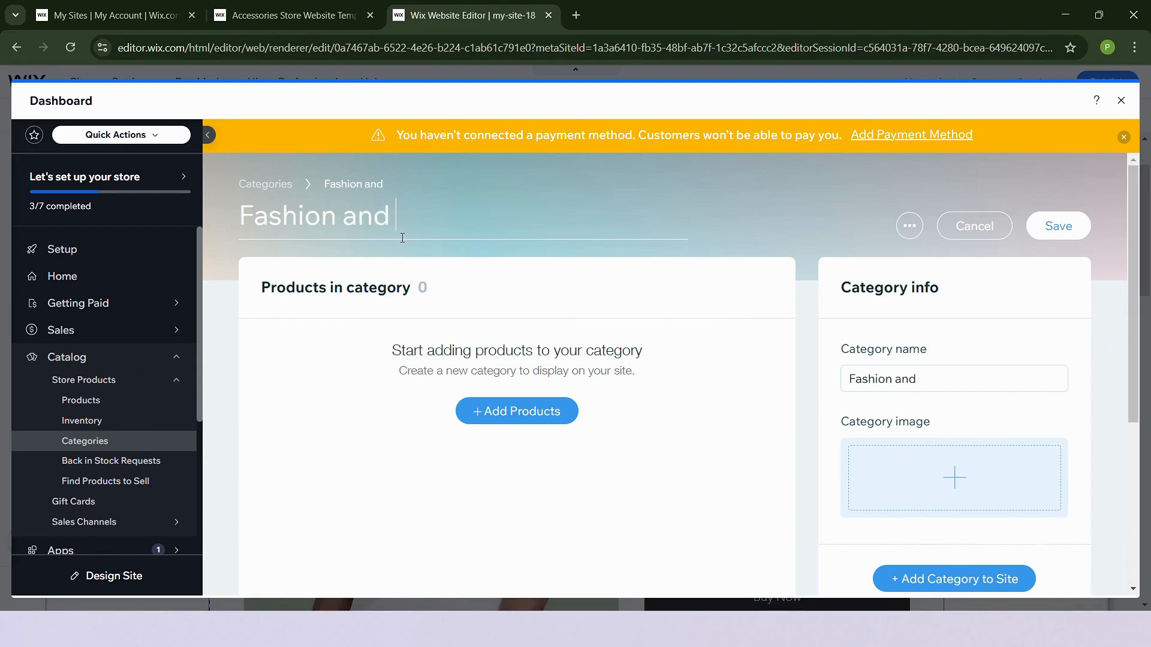
{"action": "type", "text": "Accessories"}
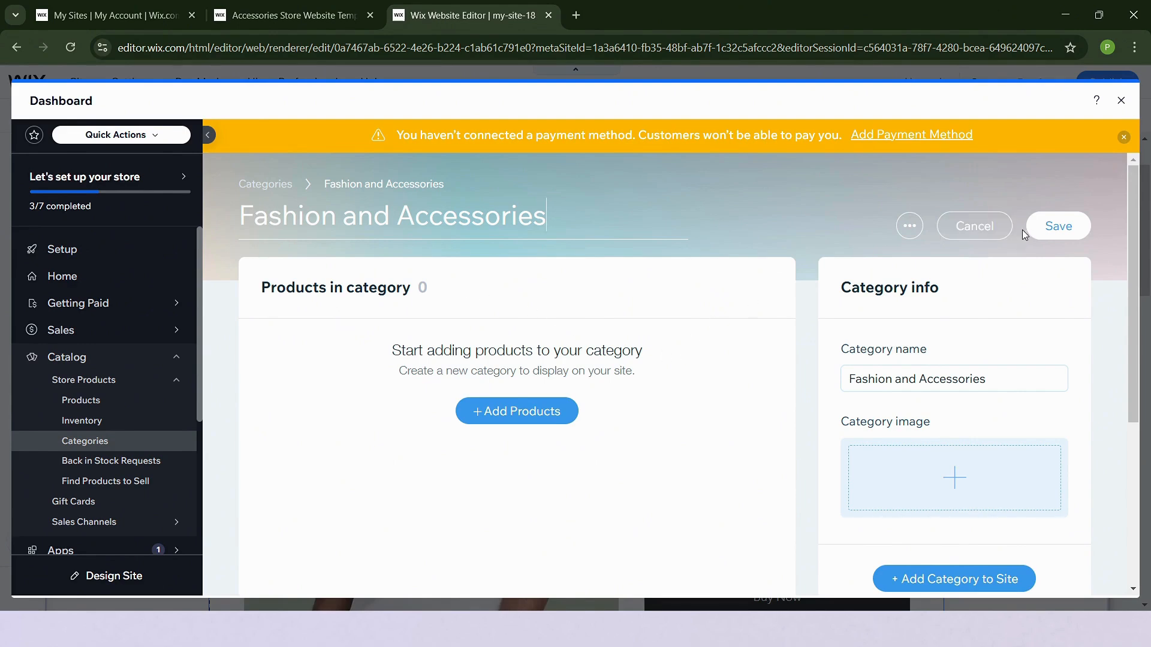
{"action": "left_click", "coordinate": [728, 471]}
{"action": "scroll", "coordinate": [729, 471], "scroll_direction": "down", "scroll_amount": 1}
{"action": "scroll", "coordinate": [728, 471], "scroll_direction": "up", "scroll_amount": 1}
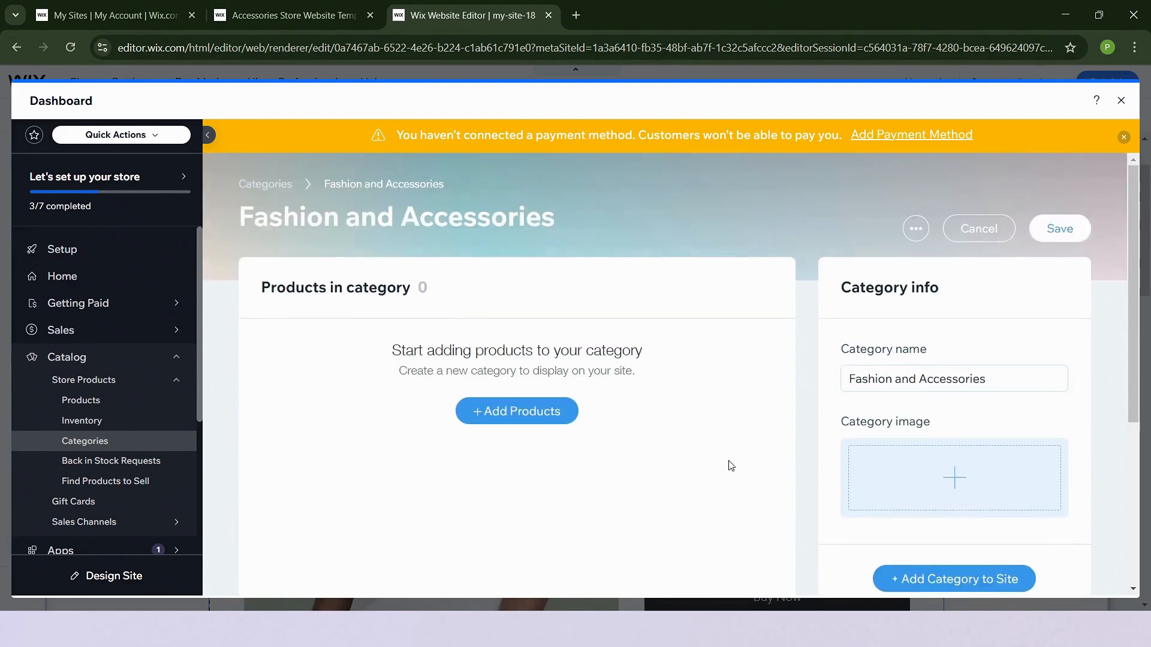
Step: Search the media library for "fashion" and set the picture of the person in a wide-brimmed hat as the category image
{"action": "left_click", "coordinate": [1009, 492]}
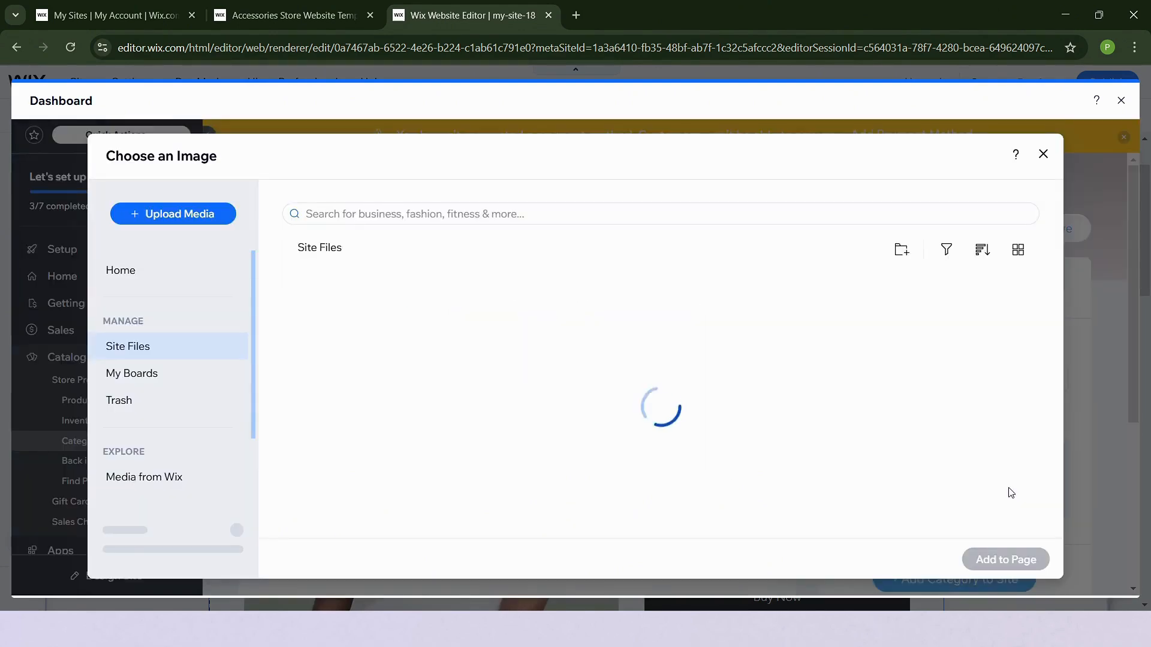
{"action": "left_click", "coordinate": [406, 206]}
{"action": "type", "text": "fashion"}
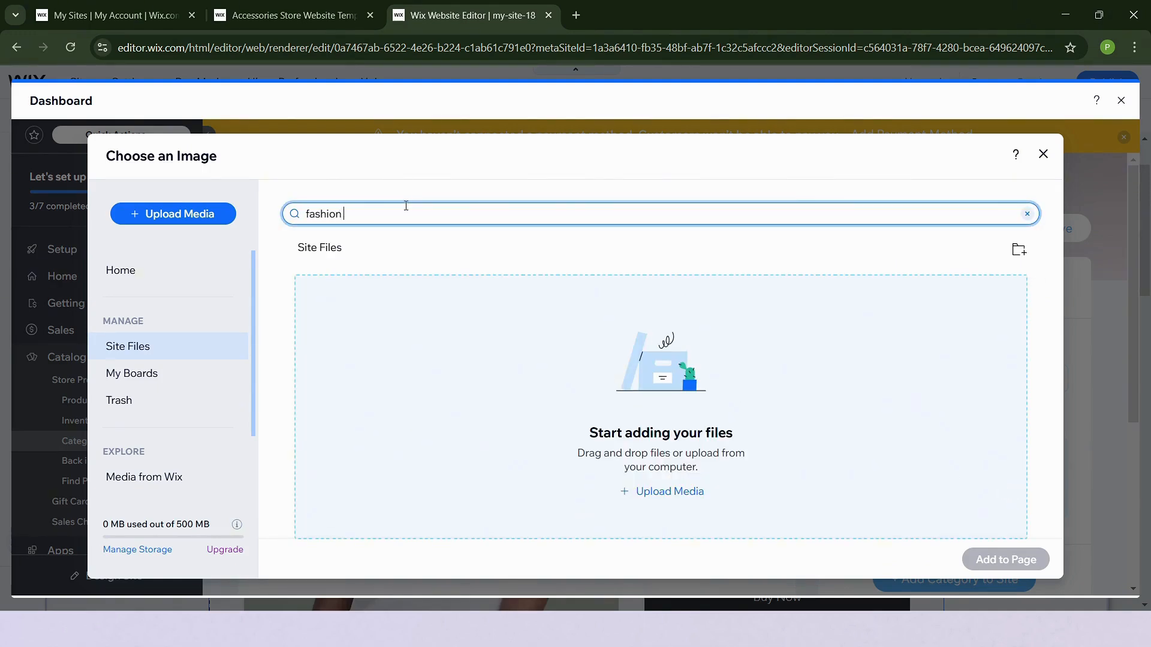
{"action": "key", "text": "Return"}
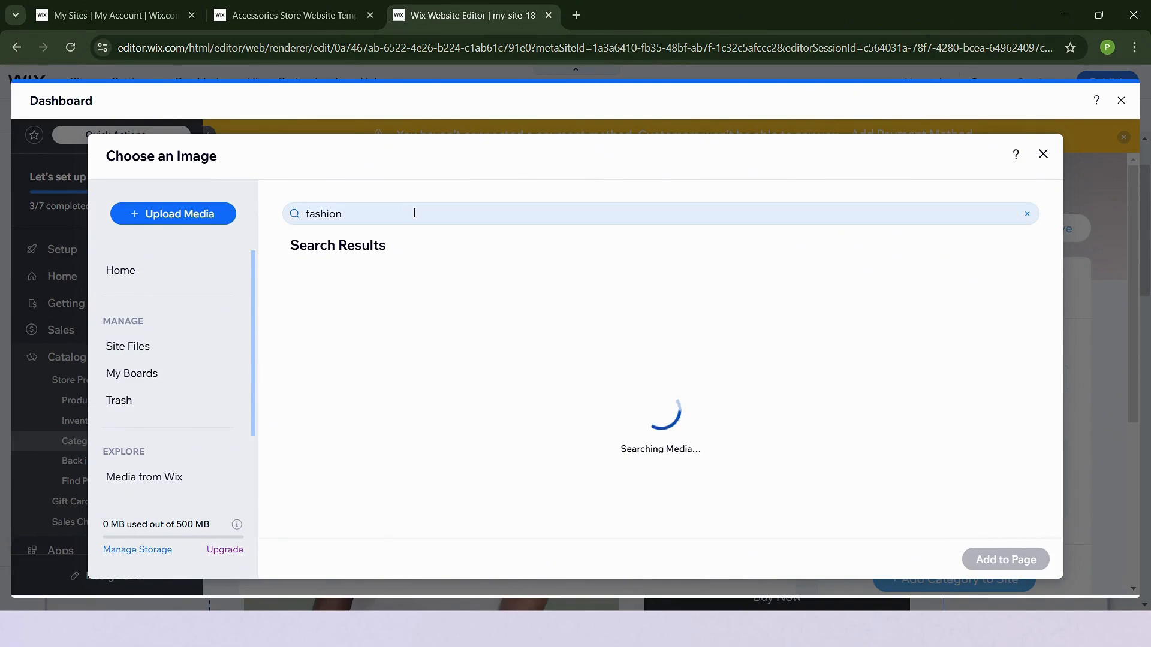
{"action": "left_click", "coordinate": [354, 385]}
{"action": "left_click", "coordinate": [1006, 559]}
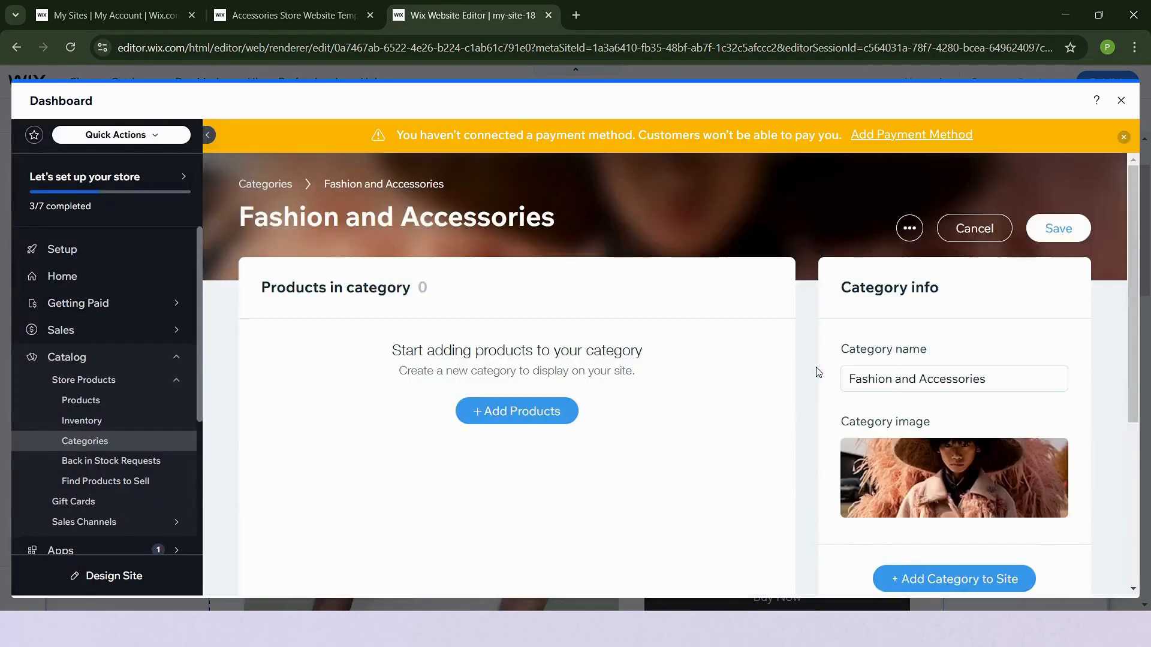
Step: Add the lilac tote bag, green turtleneck, glasses, navy cap and white T-shirt to the Fashion and Accessories category
{"action": "scroll", "coordinate": [627, 363], "scroll_direction": "down", "scroll_amount": 4}
{"action": "scroll", "coordinate": [629, 362], "scroll_direction": "up", "scroll_amount": 4}
{"action": "left_click", "coordinate": [531, 422]}
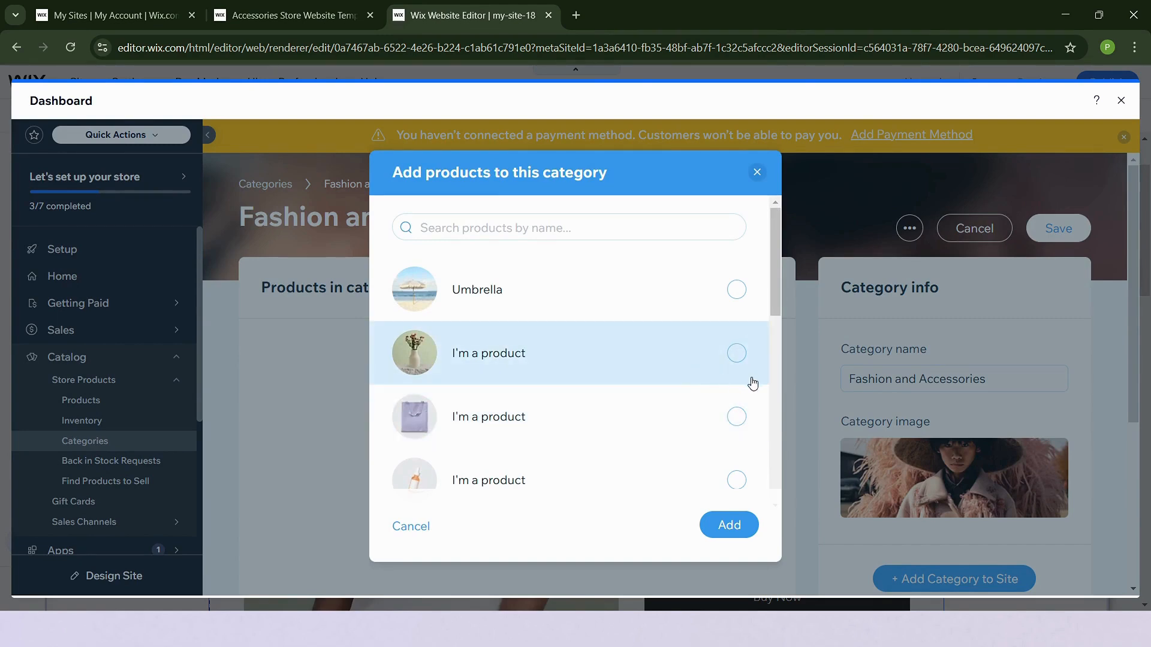
{"action": "scroll", "coordinate": [749, 380], "scroll_direction": "down", "scroll_amount": 3}
{"action": "left_click", "coordinate": [717, 285]}
{"action": "left_click", "coordinate": [718, 403]}
{"action": "left_click", "coordinate": [732, 463]}
{"action": "scroll", "coordinate": [717, 373], "scroll_direction": "down", "scroll_amount": 5}
{"action": "left_click", "coordinate": [710, 351]}
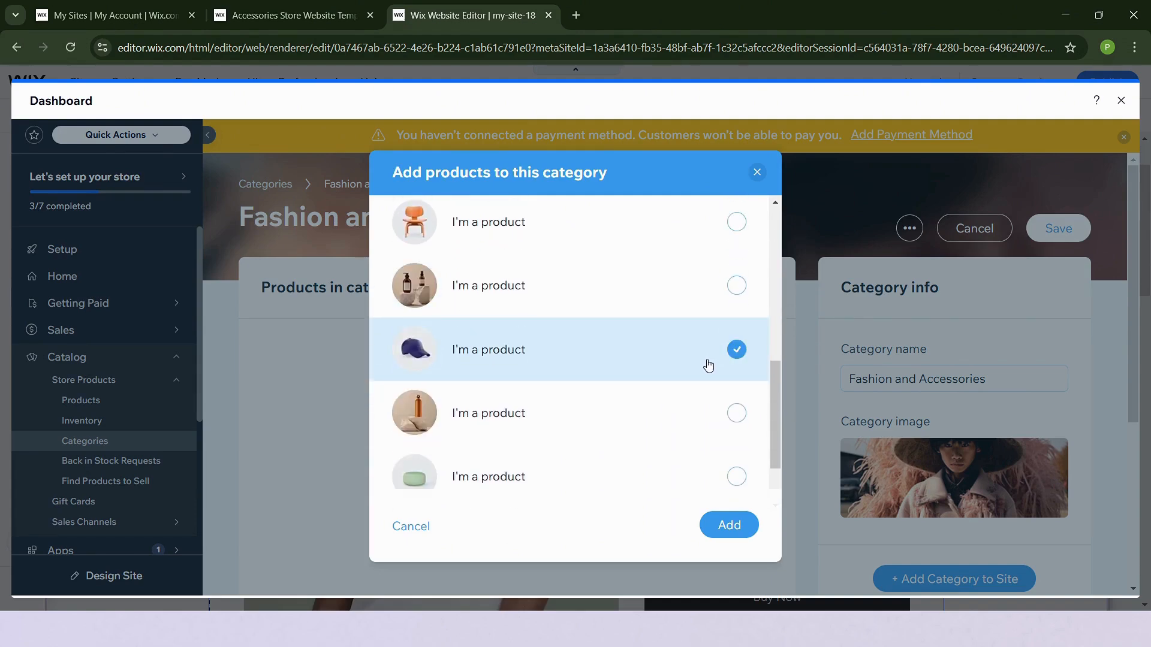
{"action": "scroll", "coordinate": [707, 362], "scroll_direction": "down", "scroll_amount": 2}
{"action": "left_click", "coordinate": [707, 465]}
{"action": "left_click", "coordinate": [727, 525]}
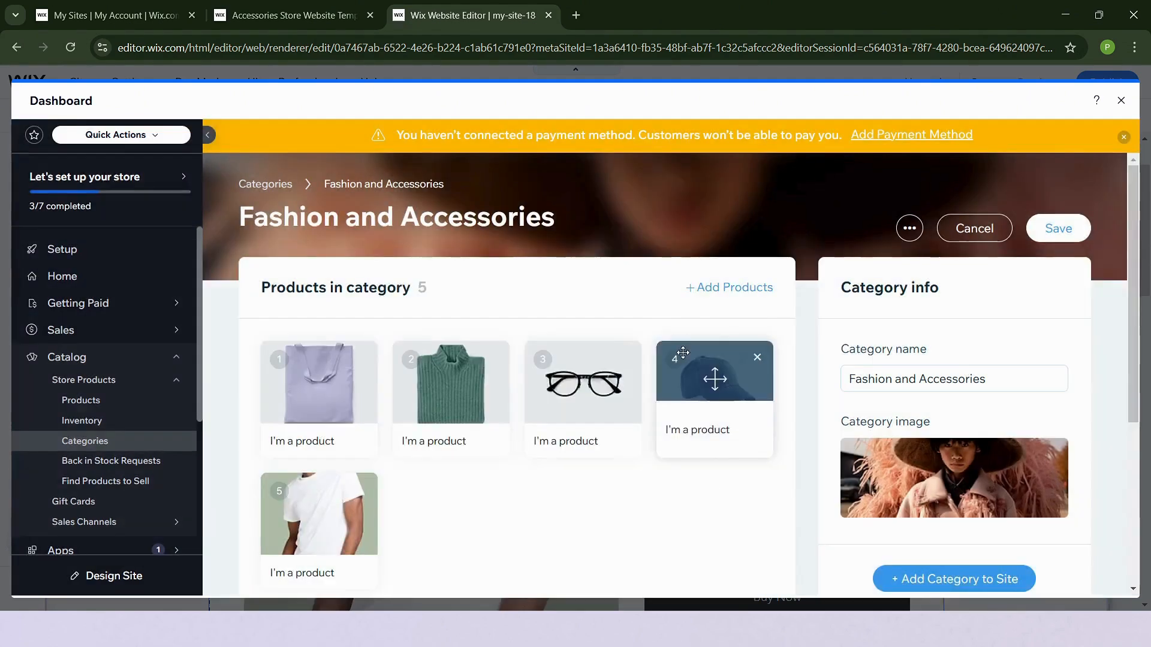
Step: Save the Fashion and Accessories category and add it to the site
{"action": "scroll", "coordinate": [742, 540], "scroll_direction": "down", "scroll_amount": 2}
{"action": "scroll", "coordinate": [749, 506], "scroll_direction": "up", "scroll_amount": 2}
{"action": "left_click", "coordinate": [1058, 232]}
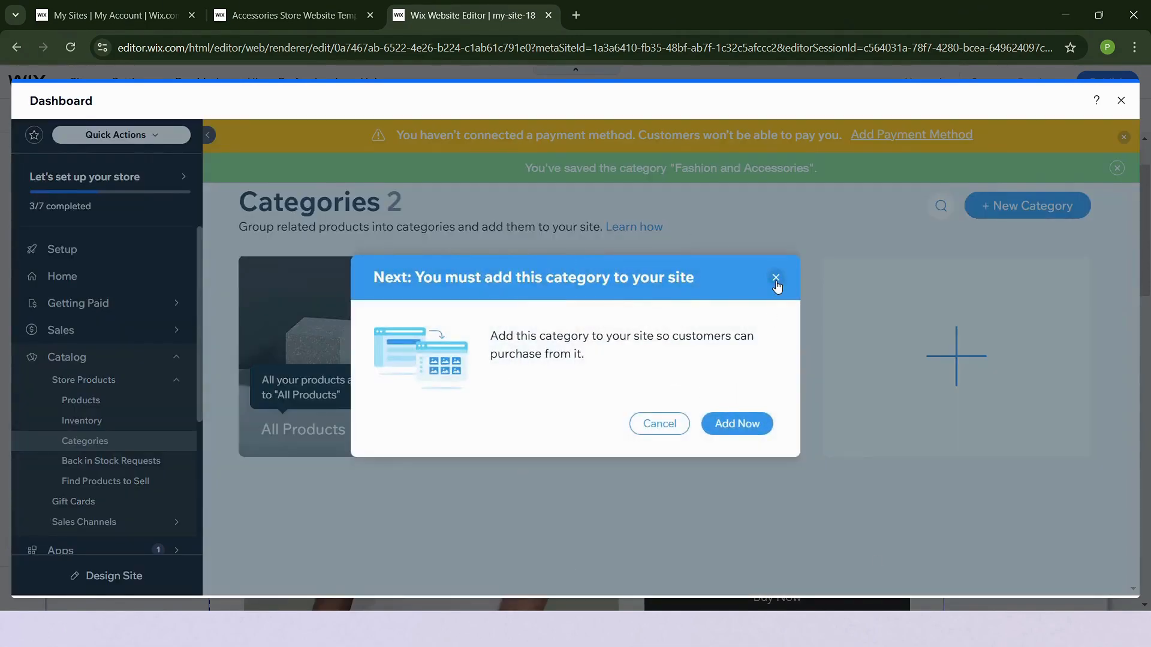
{"action": "left_click", "coordinate": [739, 426]}
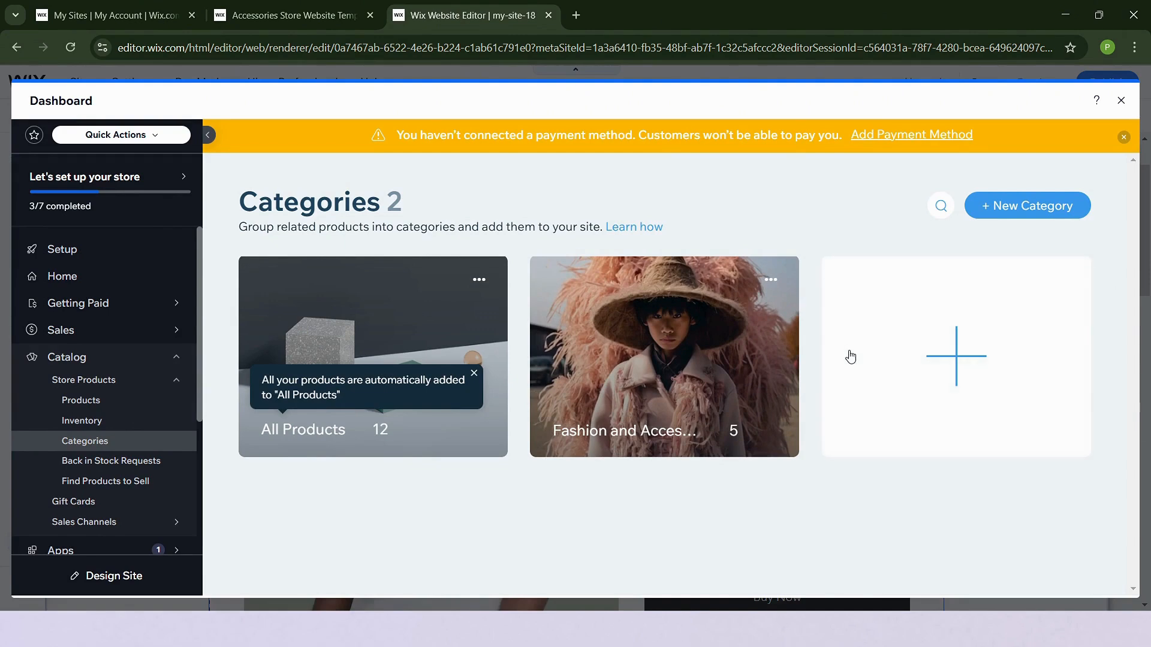
Step: In the store inventory, switch the Umbrella to Out of stock and back to In stock, and mark the fourth product Out of stock
{"action": "left_click", "coordinate": [119, 426]}
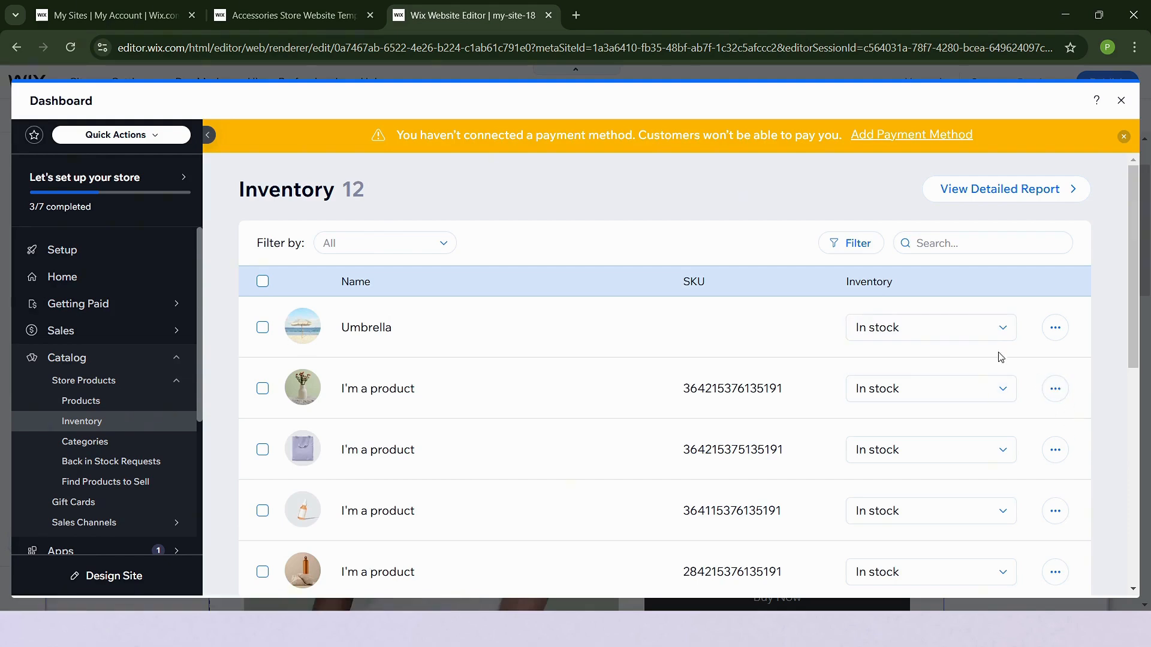
{"action": "left_click", "coordinate": [944, 333]}
{"action": "left_click", "coordinate": [941, 380]}
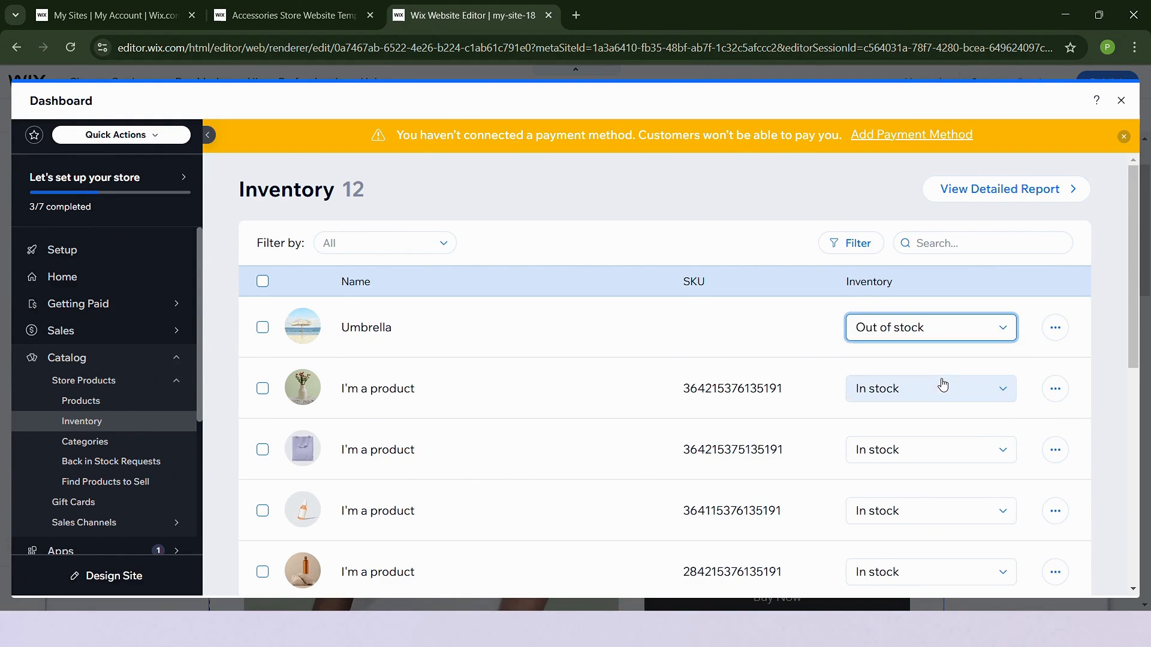
{"action": "left_click", "coordinate": [937, 336]}
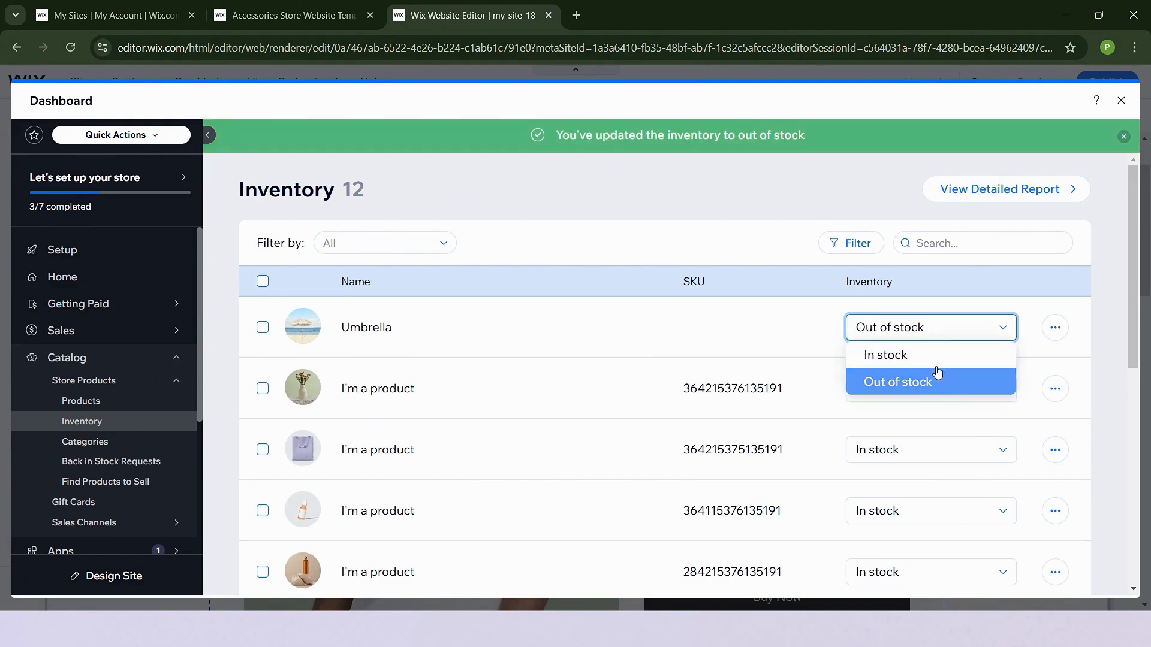
{"action": "left_click", "coordinate": [937, 354]}
{"action": "left_click", "coordinate": [923, 514]}
{"action": "left_click", "coordinate": [941, 574]}
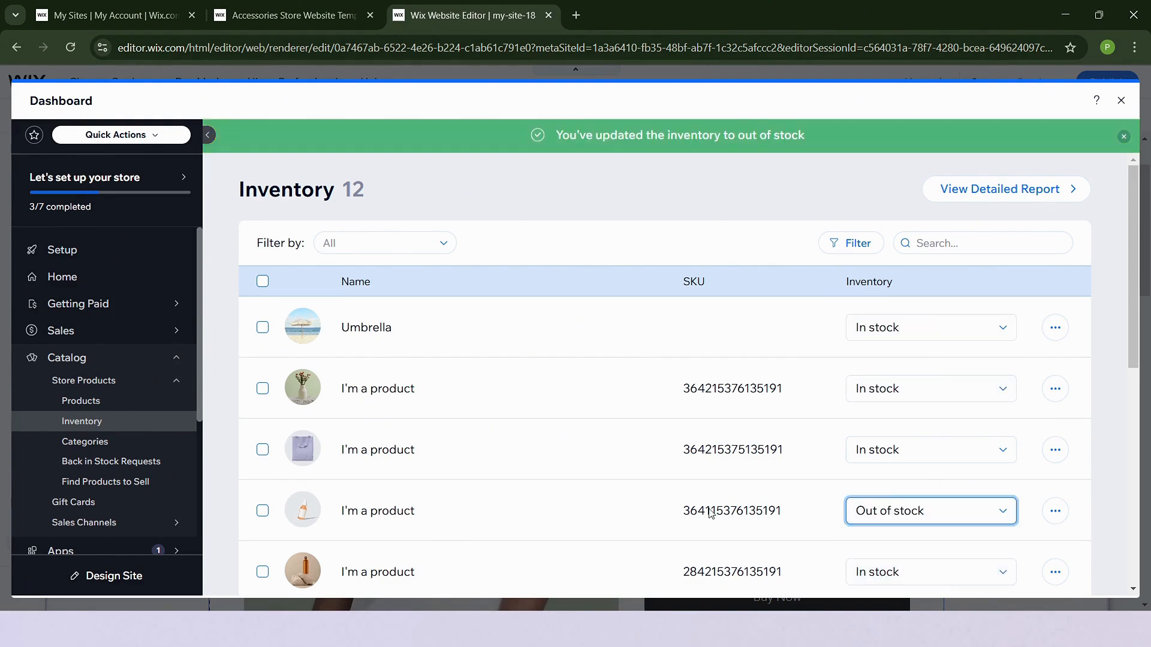
Step: Return from the dashboard to the site editor and open the Category Page to examine its categories, filters and products
{"action": "left_click", "coordinate": [1120, 100]}
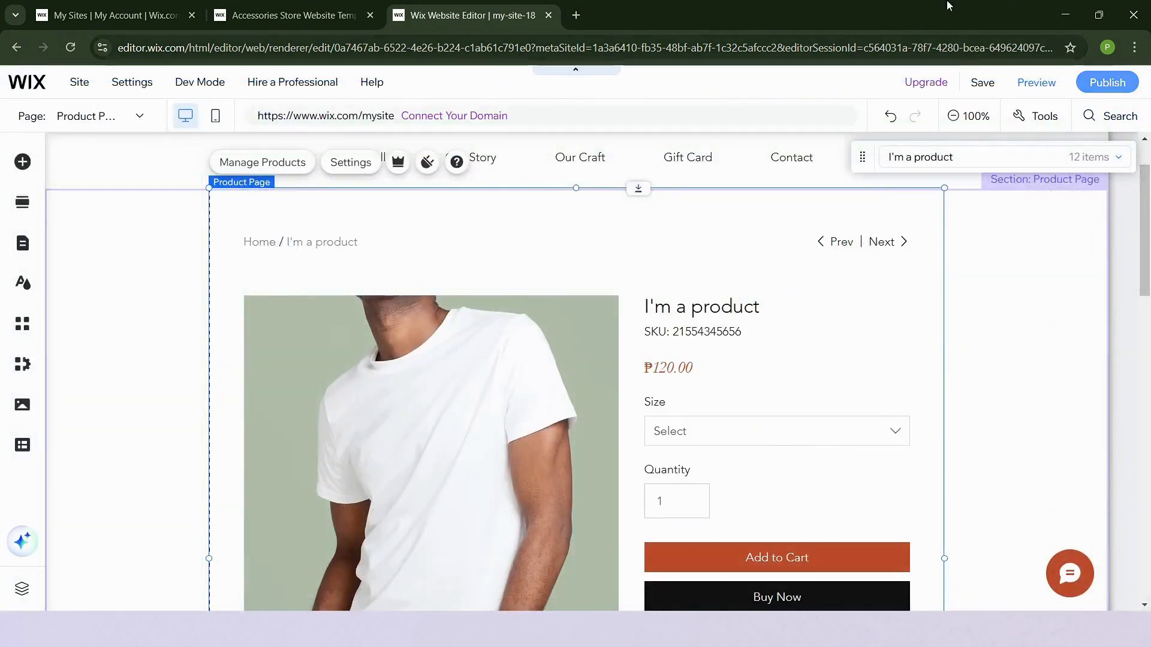
{"action": "left_click", "coordinate": [106, 124]}
{"action": "scroll", "coordinate": [70, 414], "scroll_direction": "down", "scroll_amount": 1}
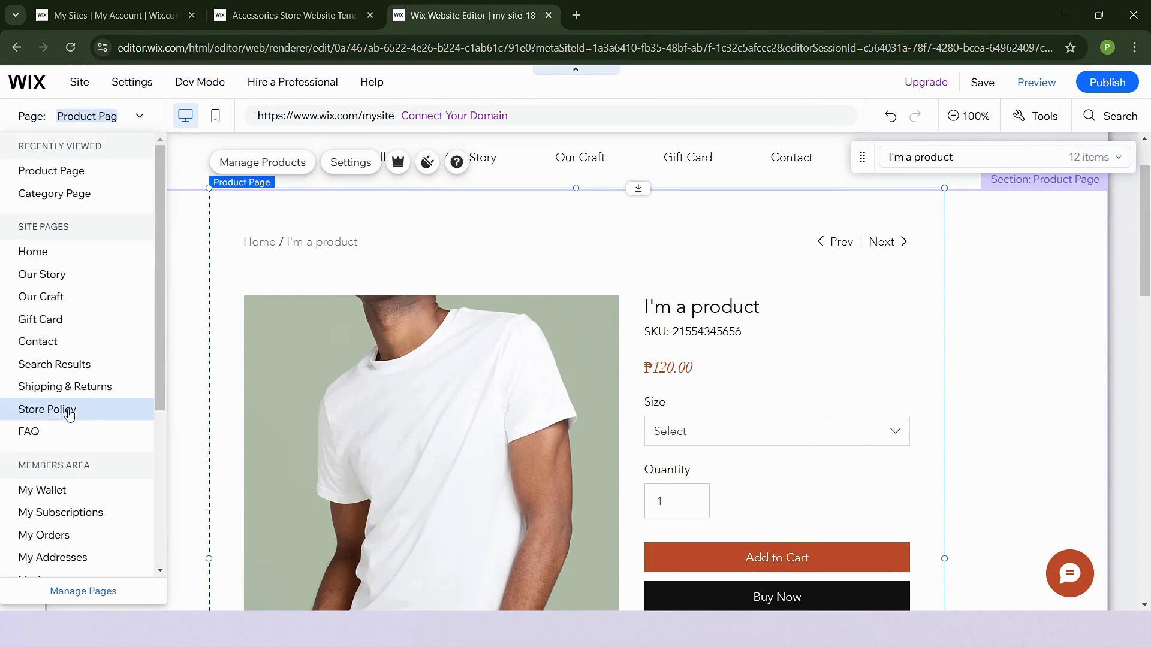
{"action": "scroll", "coordinate": [70, 413], "scroll_direction": "down", "scroll_amount": 4}
{"action": "left_click", "coordinate": [69, 508]}
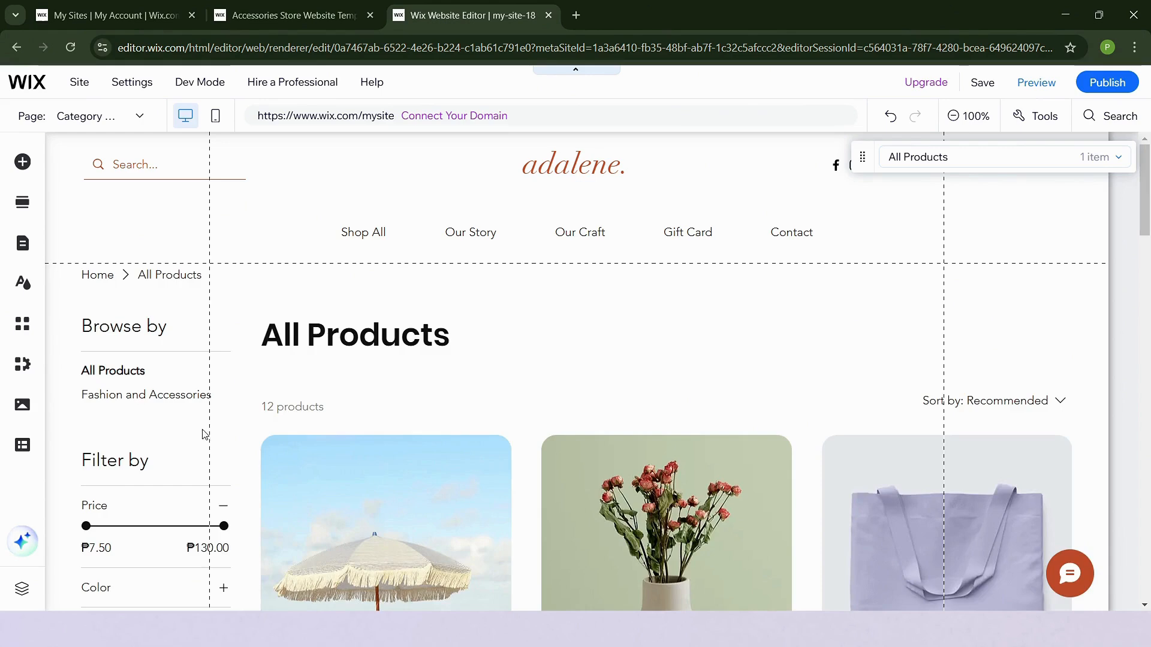
{"action": "scroll", "coordinate": [190, 415], "scroll_direction": "down", "scroll_amount": 2}
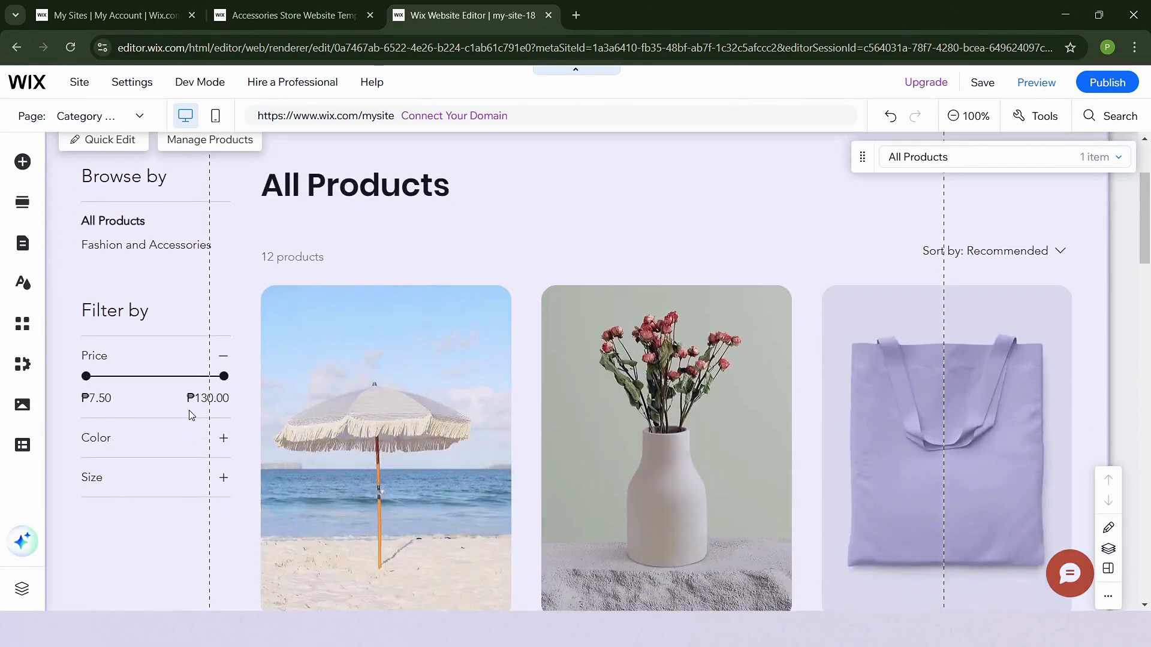
{"action": "scroll", "coordinate": [189, 415], "scroll_direction": "up", "scroll_amount": 2}
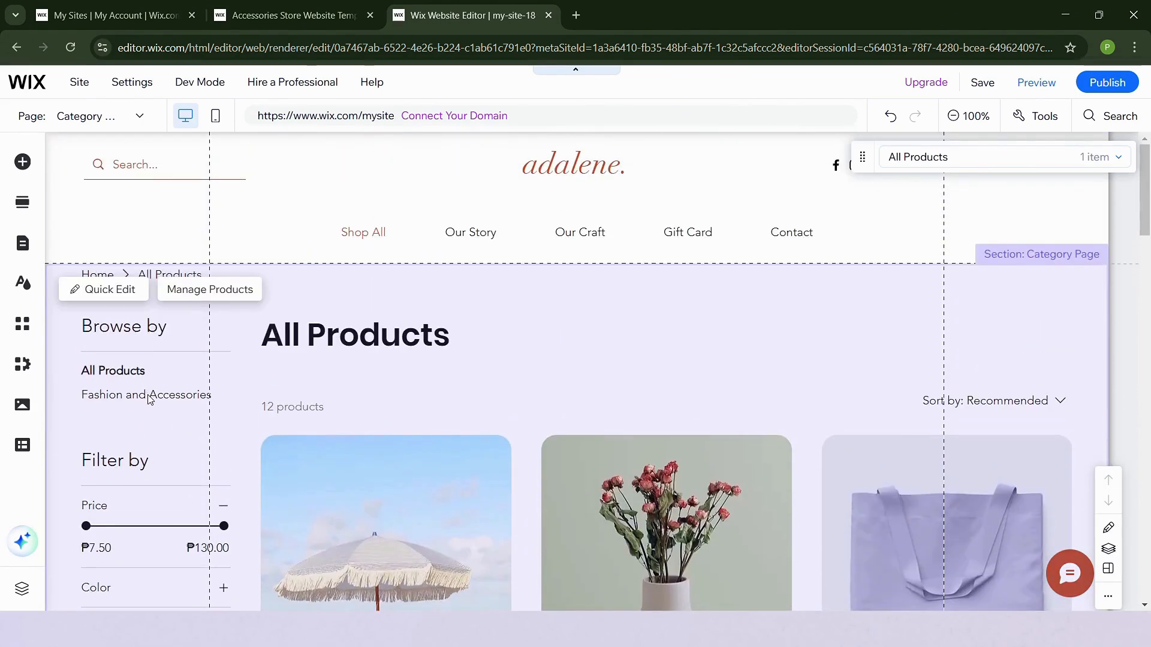
Step: Examine the Category Page's category links, price, color and size filters, and product grid
{"action": "left_click", "coordinate": [150, 401]}
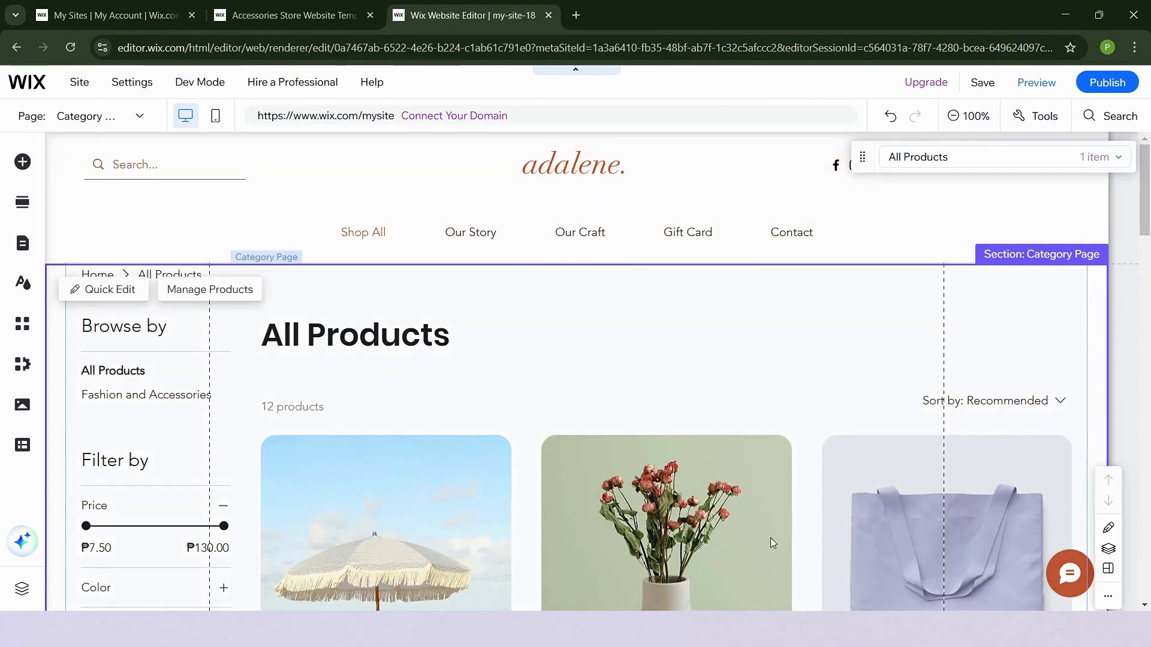
{"action": "scroll", "coordinate": [751, 336], "scroll_direction": "down", "scroll_amount": 9}
{"action": "scroll", "coordinate": [779, 396], "scroll_direction": "up", "scroll_amount": 9}
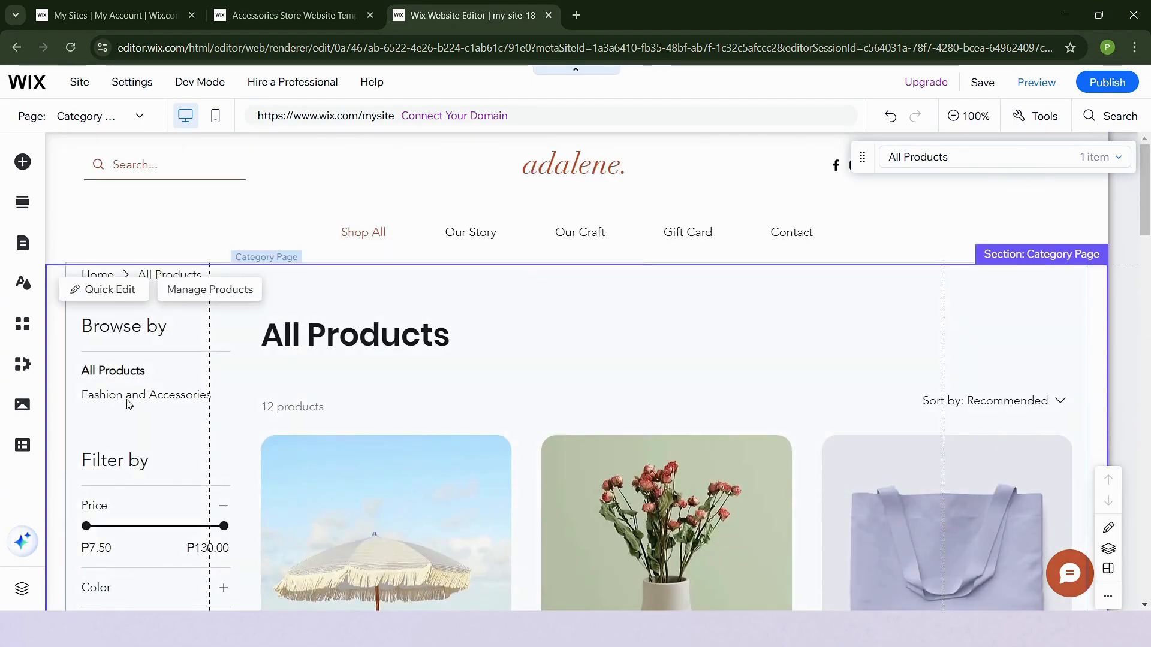
{"action": "scroll", "coordinate": [863, 349], "scroll_direction": "down", "scroll_amount": 5}
{"action": "scroll", "coordinate": [861, 343], "scroll_direction": "up", "scroll_amount": 1}
{"action": "scroll", "coordinate": [861, 343], "scroll_direction": "down", "scroll_amount": 3}
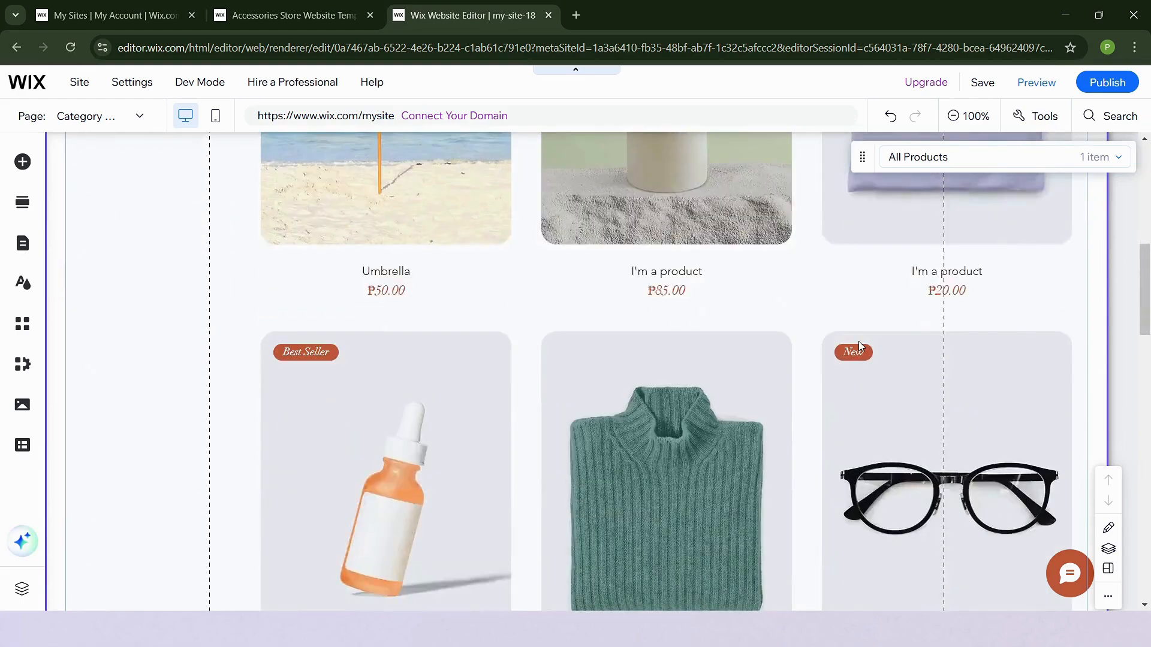
{"action": "scroll", "coordinate": [859, 340], "scroll_direction": "up", "scroll_amount": 1}
{"action": "scroll", "coordinate": [858, 349], "scroll_direction": "up", "scroll_amount": 6}
{"action": "scroll", "coordinate": [855, 357], "scroll_direction": "down", "scroll_amount": 8}
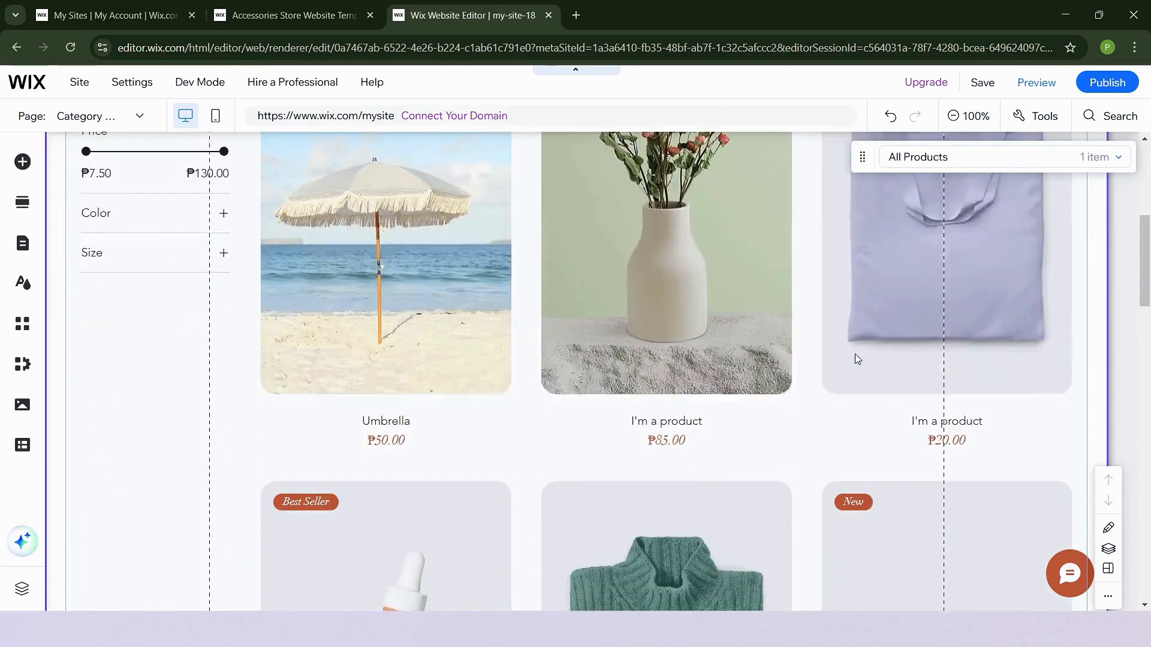
{"action": "scroll", "coordinate": [851, 374], "scroll_direction": "up", "scroll_amount": 8}
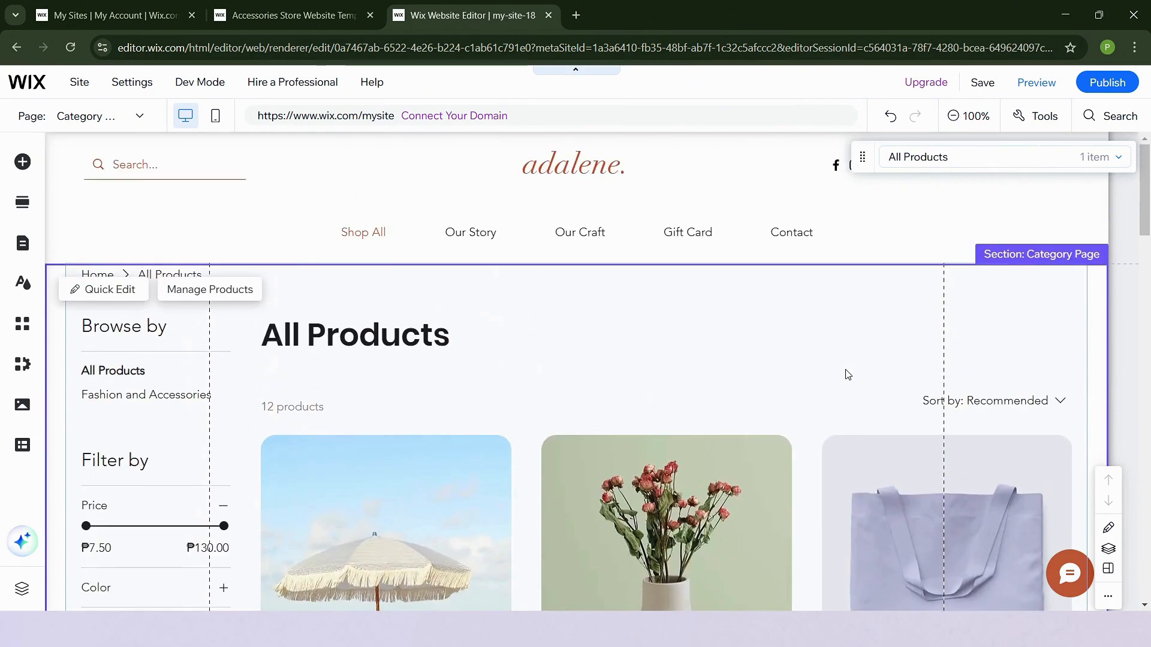
{"action": "scroll", "coordinate": [848, 374], "scroll_direction": "down", "scroll_amount": 1}
{"action": "scroll", "coordinate": [847, 373], "scroll_direction": "down", "scroll_amount": 1}
{"action": "scroll", "coordinate": [833, 371], "scroll_direction": "up", "scroll_amount": 2}
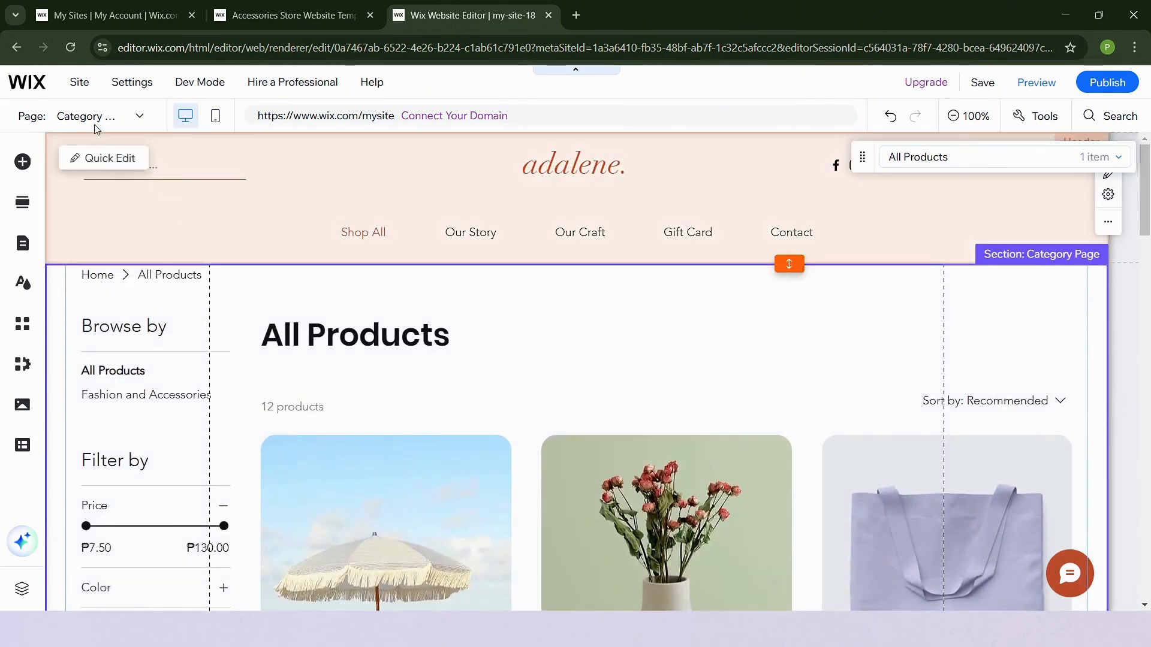
Step: Open the Gift Card page and delete it from the site menu together with the Wix Gift Cards app
{"action": "left_click", "coordinate": [95, 117]}
{"action": "scroll", "coordinate": [95, 235], "scroll_direction": "up", "scroll_amount": 1}
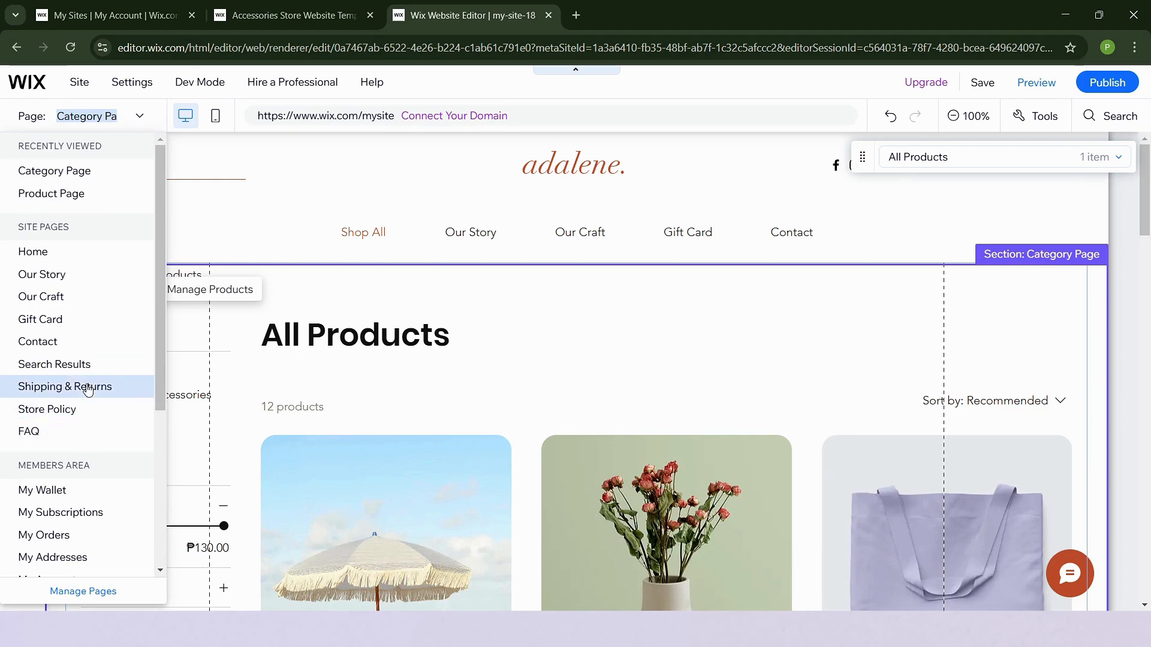
{"action": "left_click", "coordinate": [88, 324]}
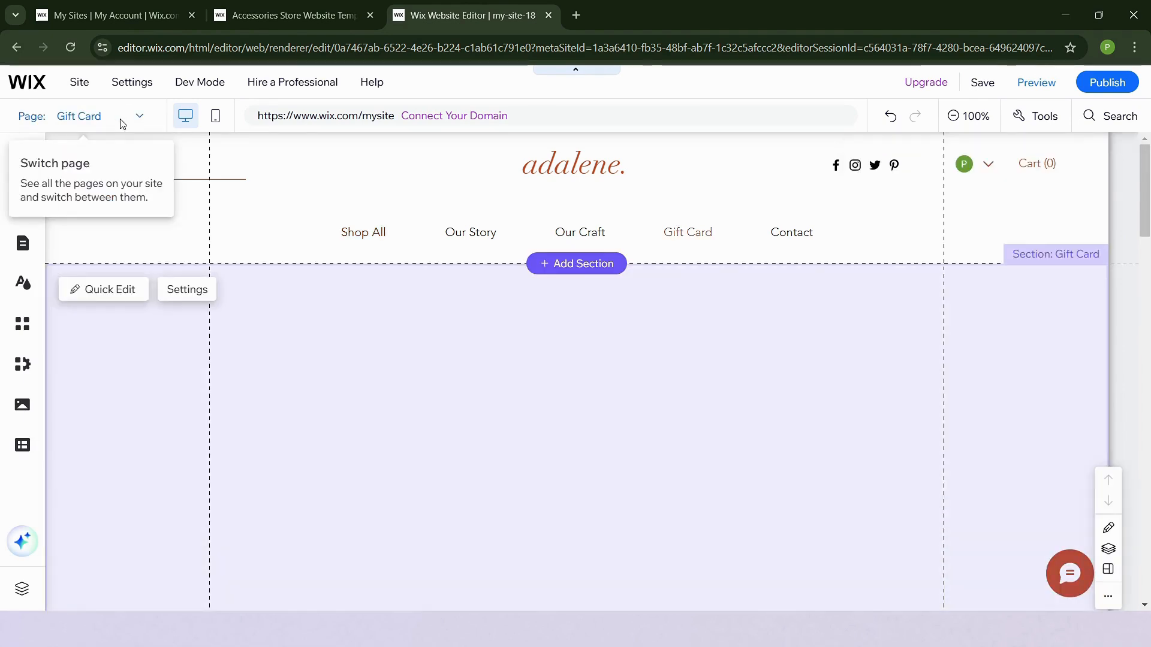
{"action": "left_click", "coordinate": [120, 118]}
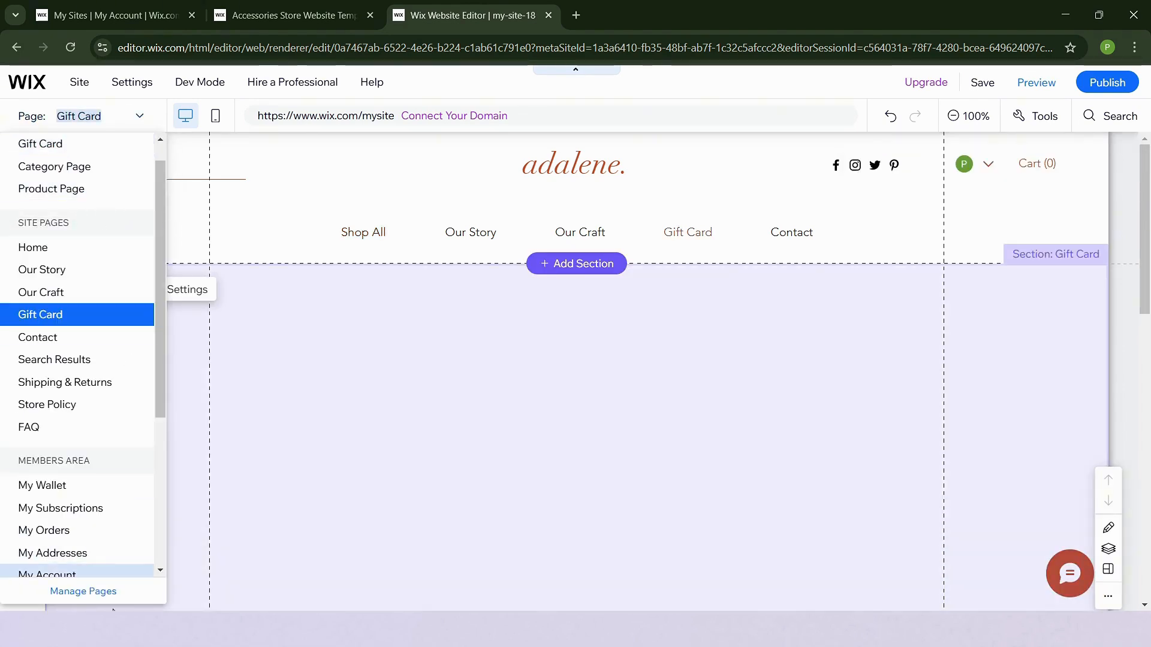
{"action": "left_click", "coordinate": [90, 592]}
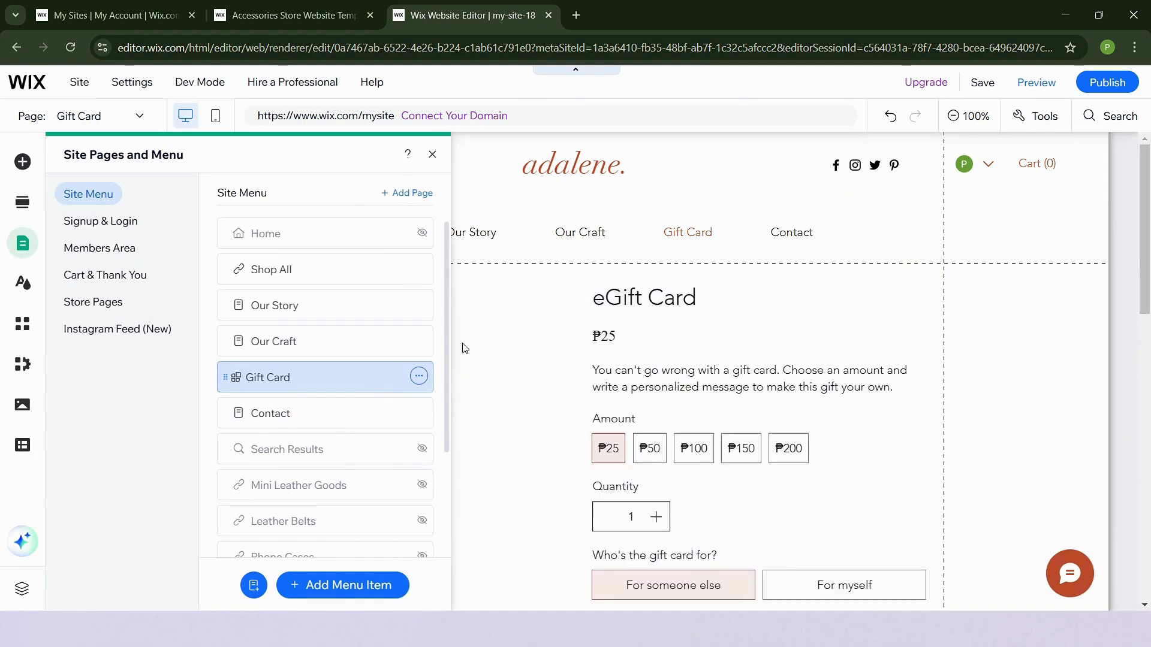
{"action": "left_click", "coordinate": [419, 377]}
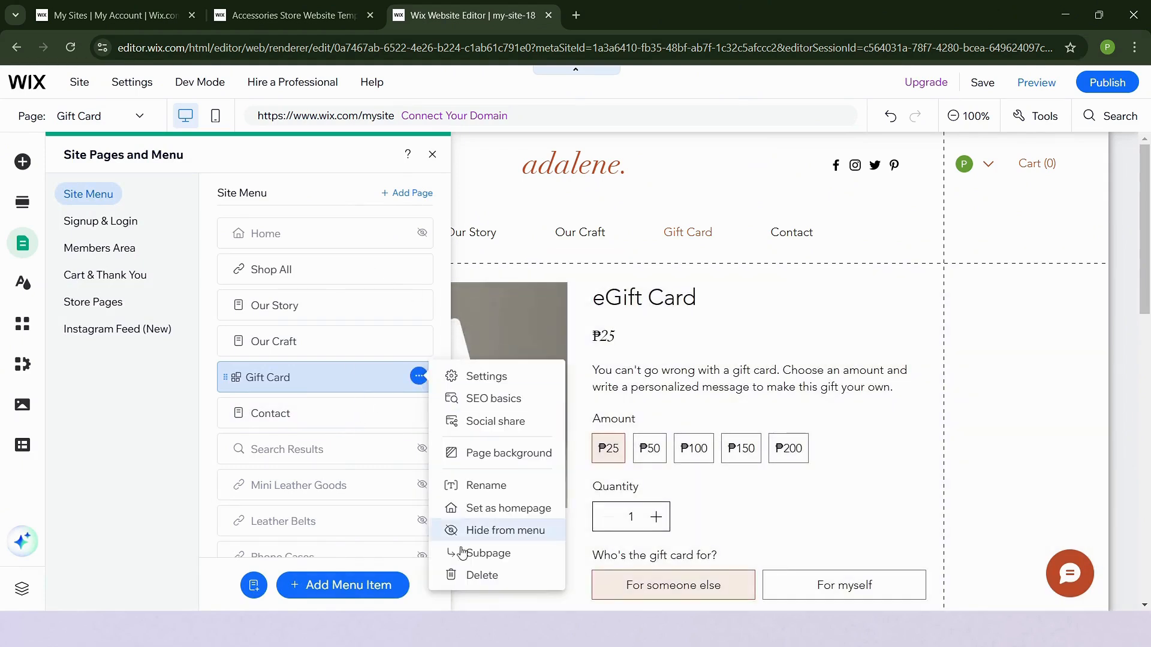
{"action": "left_click", "coordinate": [473, 578]}
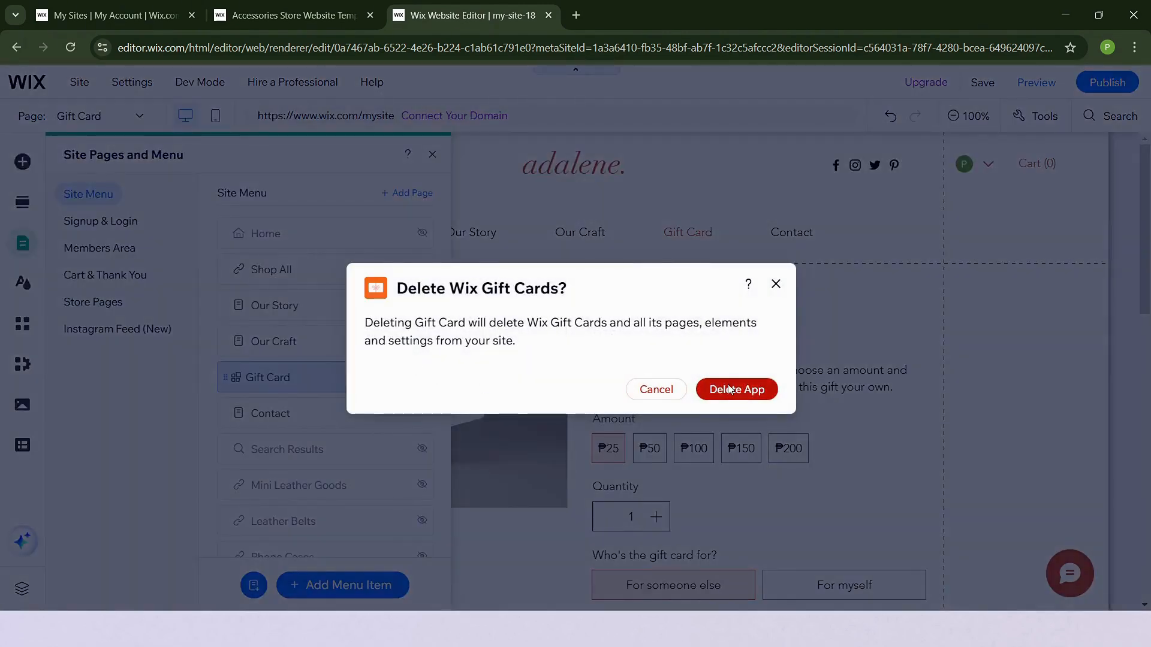
{"action": "left_click", "coordinate": [727, 388]}
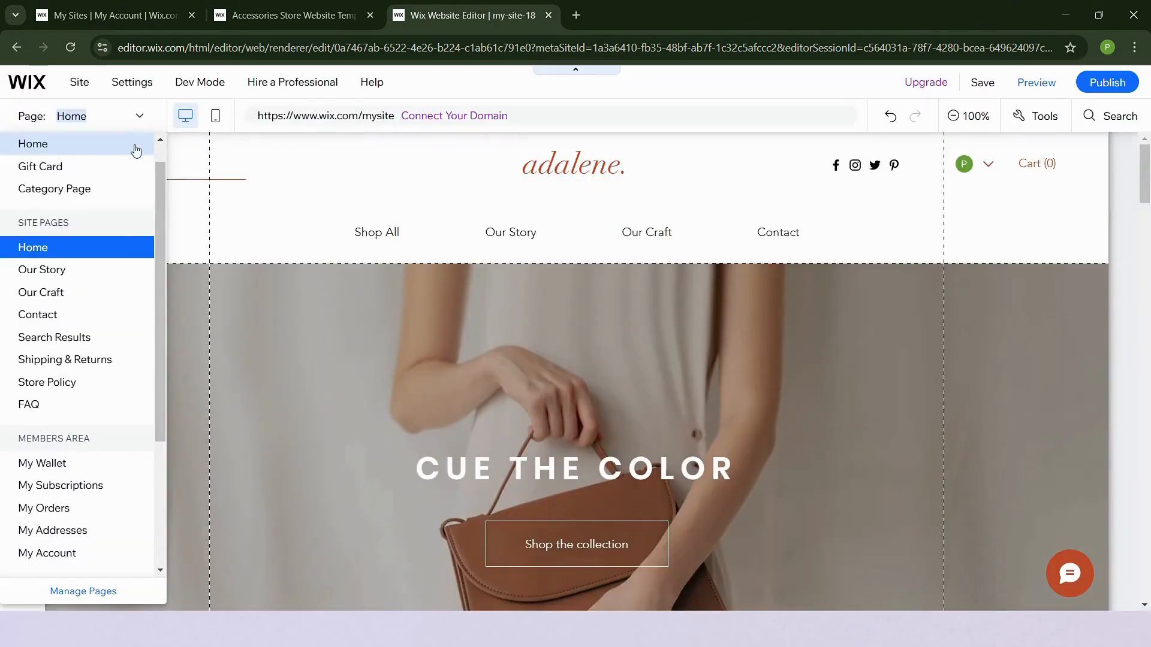
Step: Review the remaining pages in the site menu and the options available for the Leather Belts link
{"action": "left_click", "coordinate": [100, 591]}
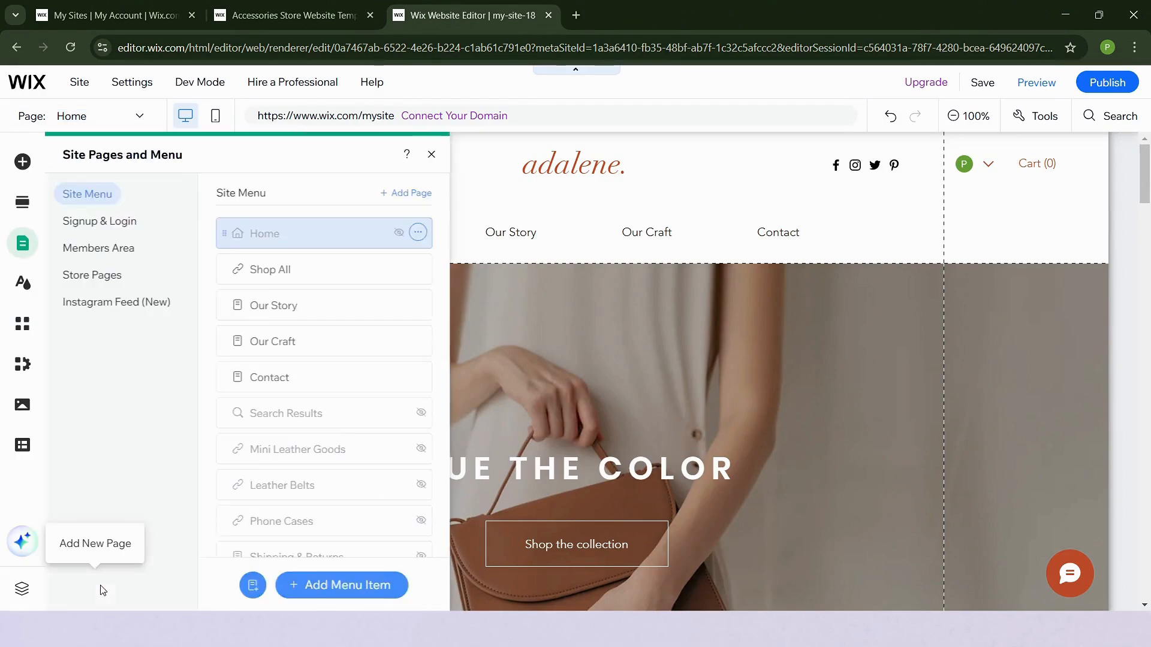
{"action": "scroll", "coordinate": [353, 318], "scroll_direction": "down", "scroll_amount": 2}
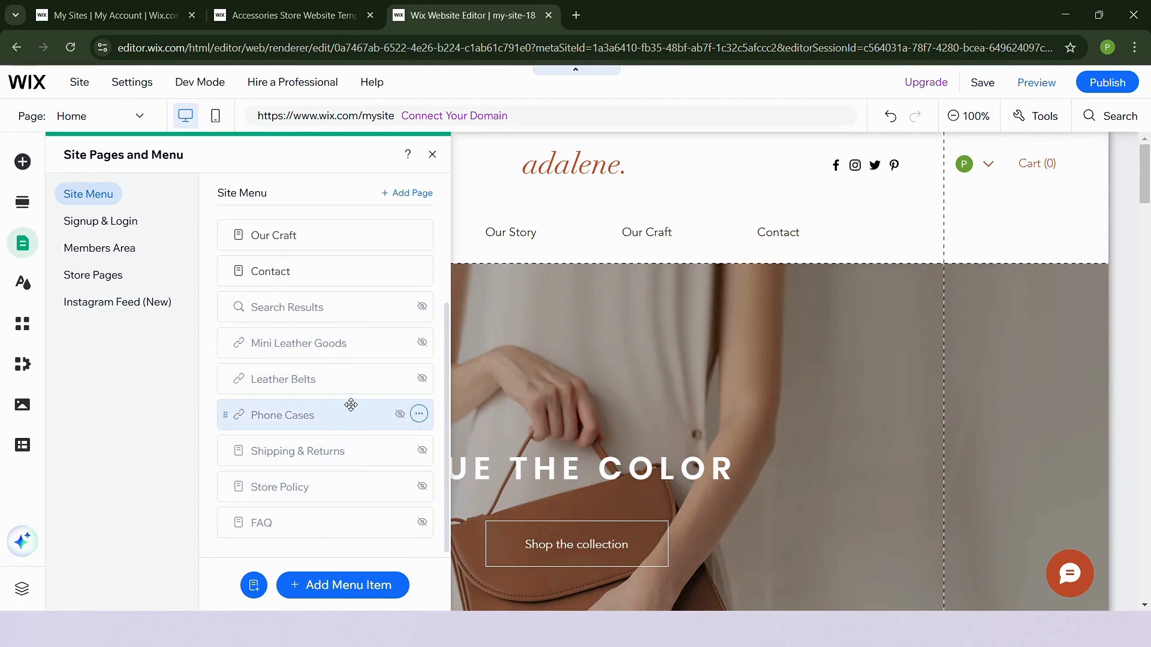
{"action": "left_click", "coordinate": [419, 378]}
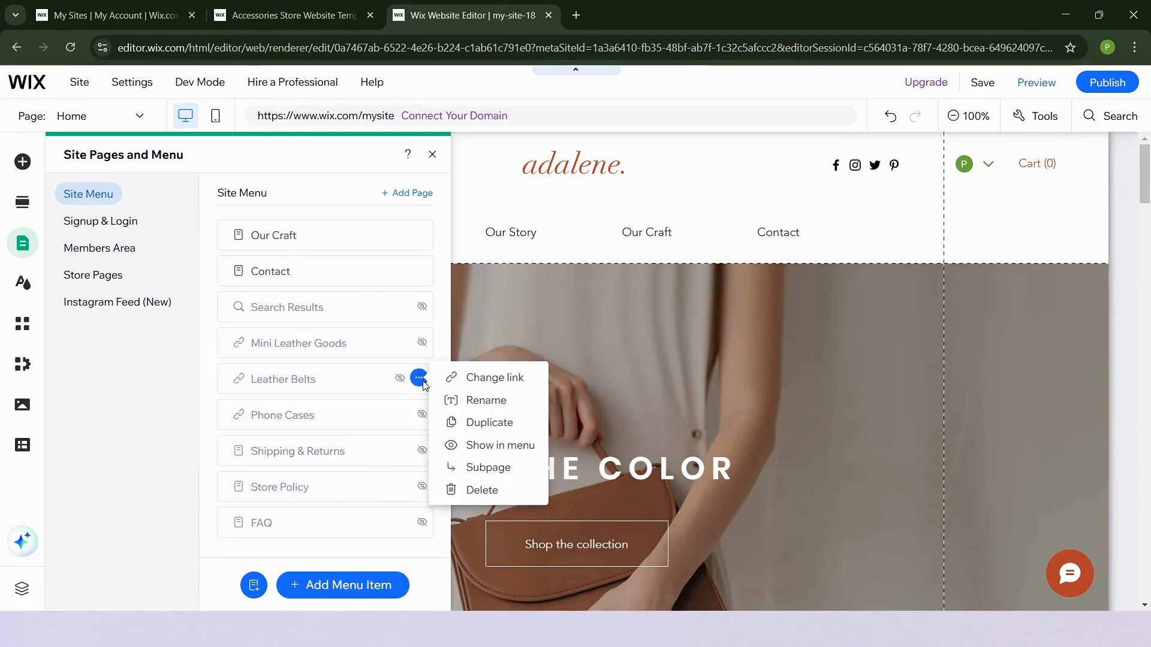
{"action": "left_click", "coordinate": [270, 500]}
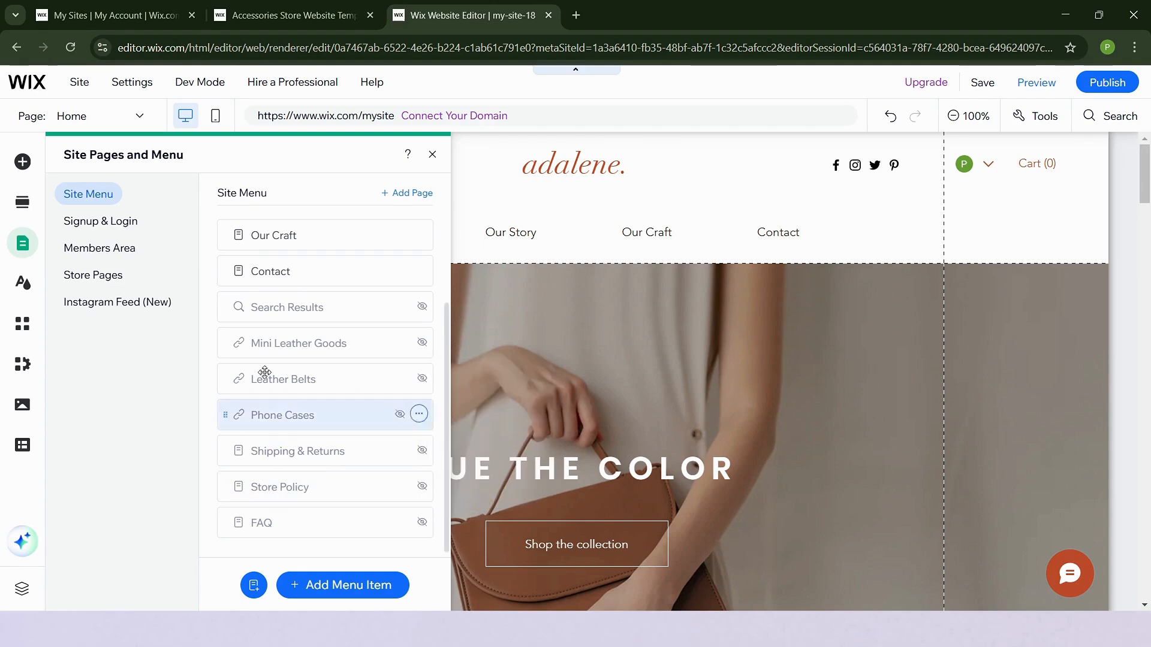
Step: Review the signup, login and member pages, and delete the Members Area from the site
{"action": "left_click", "coordinate": [98, 220]}
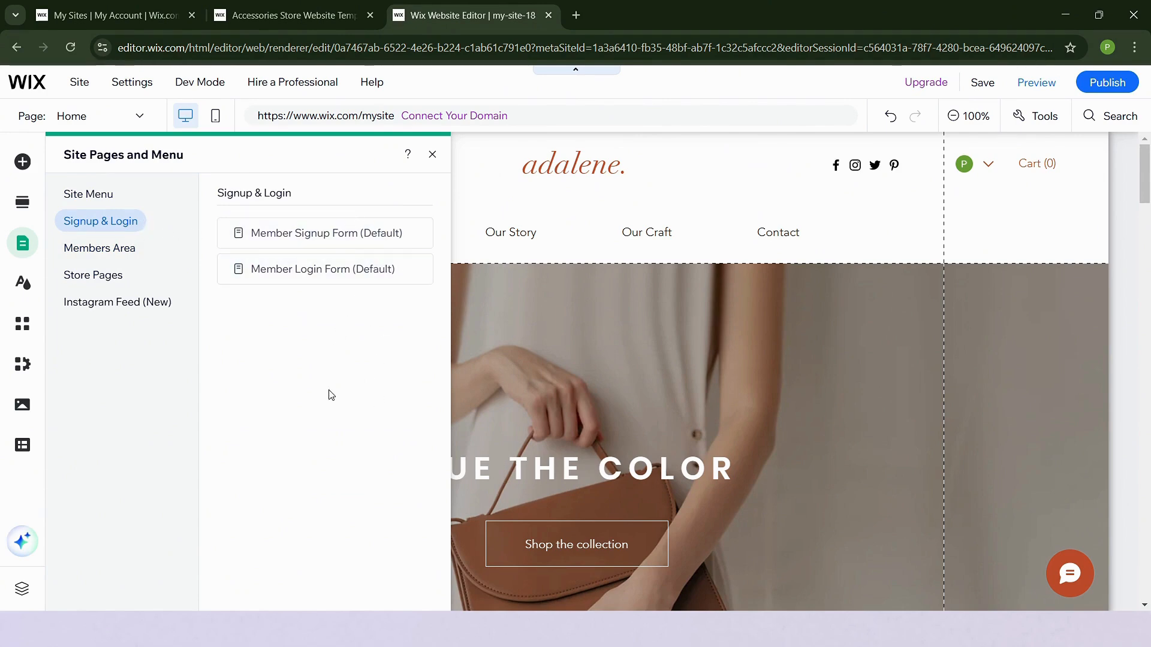
{"action": "left_click", "coordinate": [123, 248]}
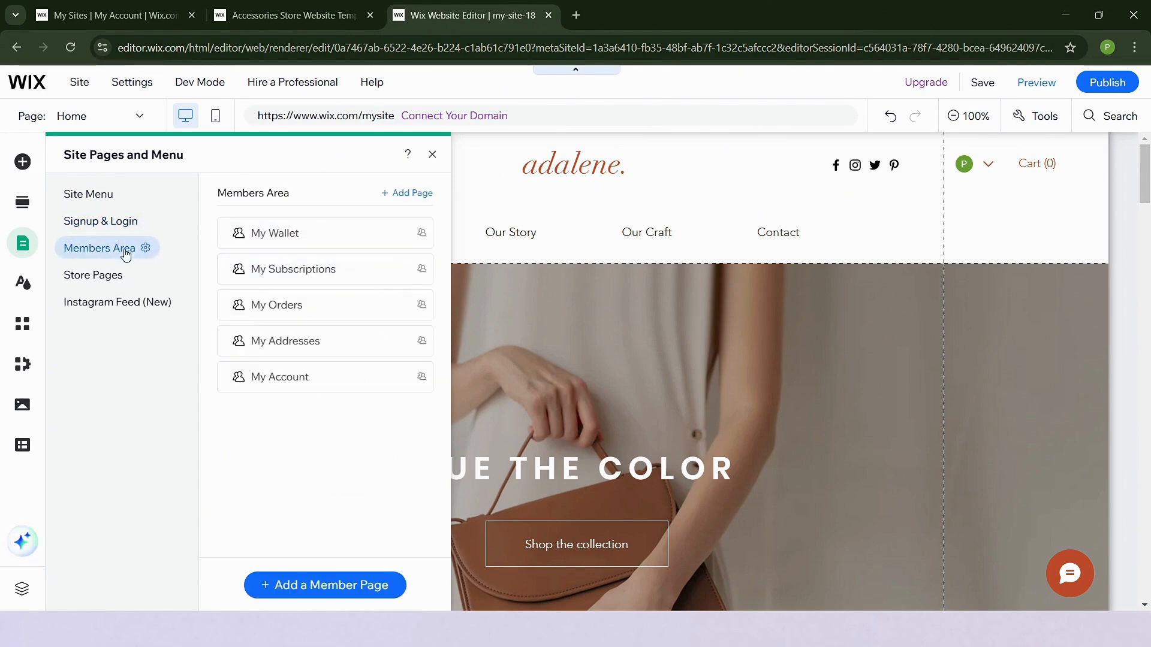
{"action": "left_click", "coordinate": [145, 247]}
{"action": "left_click", "coordinate": [227, 384]}
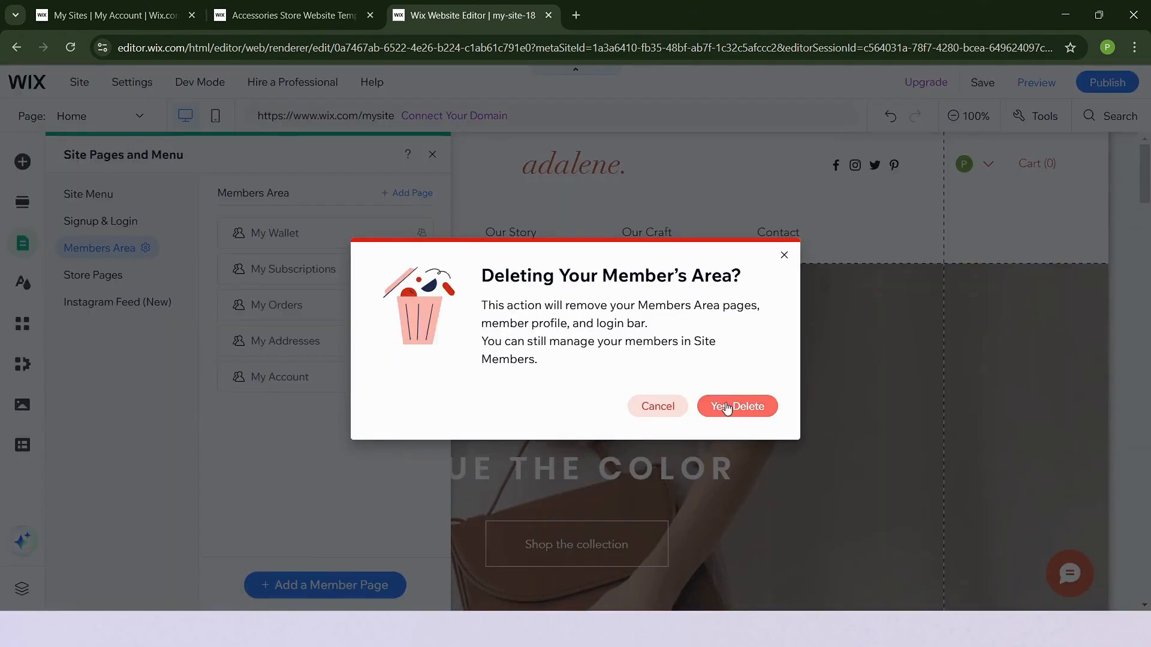
{"action": "left_click", "coordinate": [726, 407]}
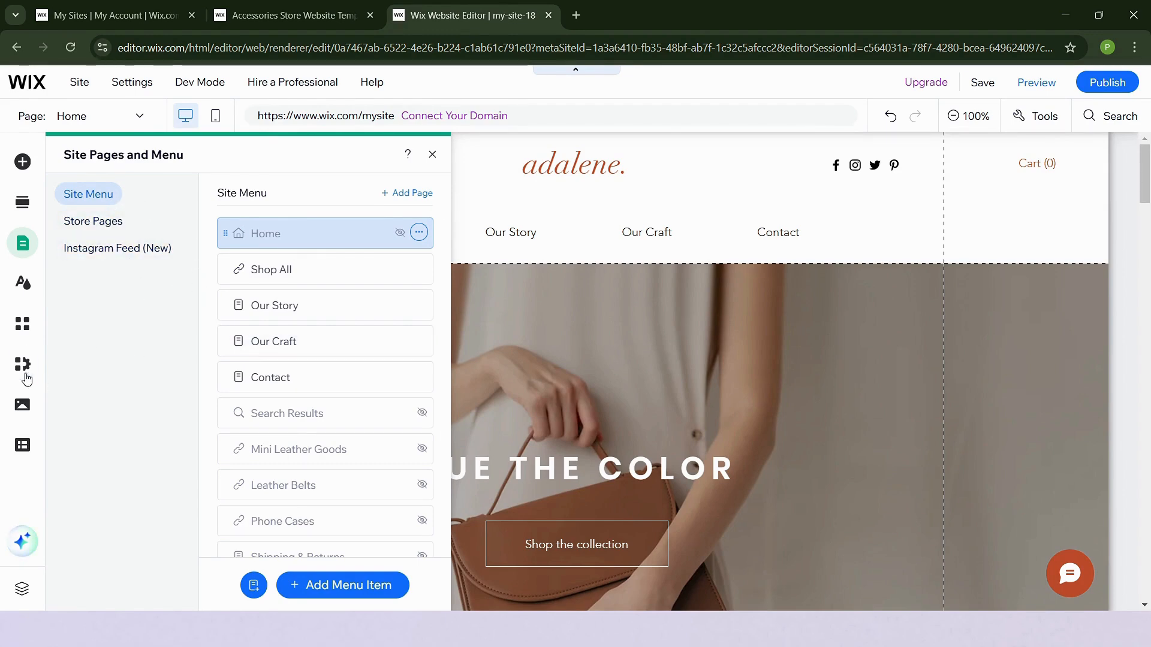
Step: Check the Wix FAQ app's options and delete the Instagram Feed (New) app from the site's business apps
{"action": "left_click", "coordinate": [21, 364]}
{"action": "left_click", "coordinate": [513, 207]}
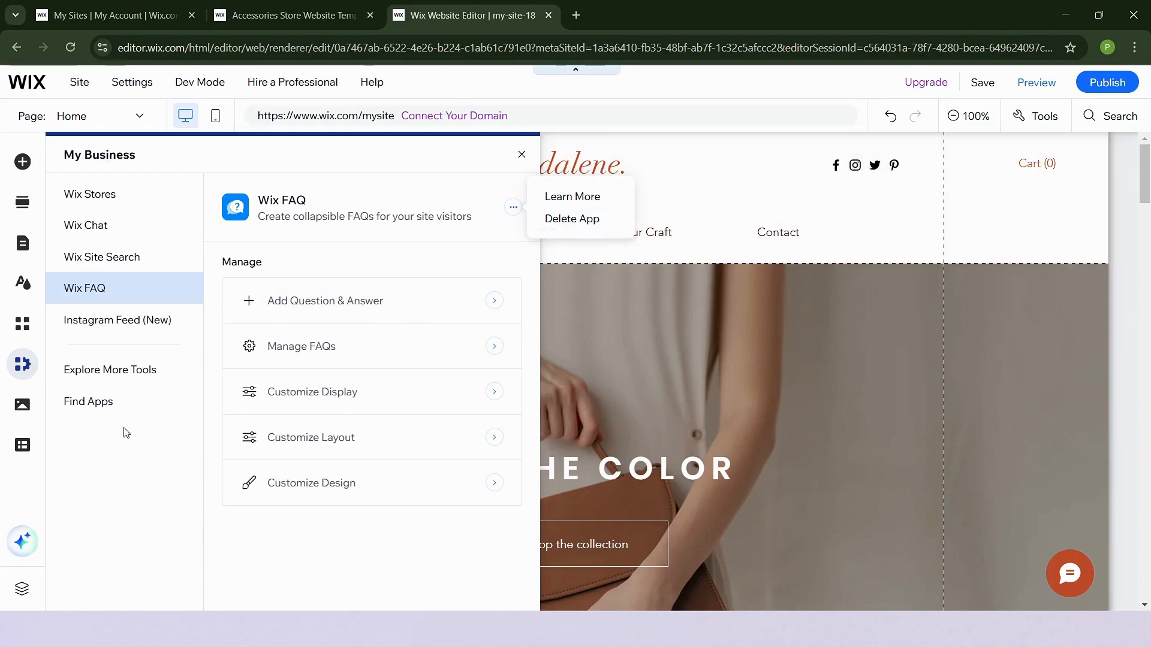
{"action": "left_click", "coordinate": [187, 329]}
{"action": "left_click", "coordinate": [514, 207]}
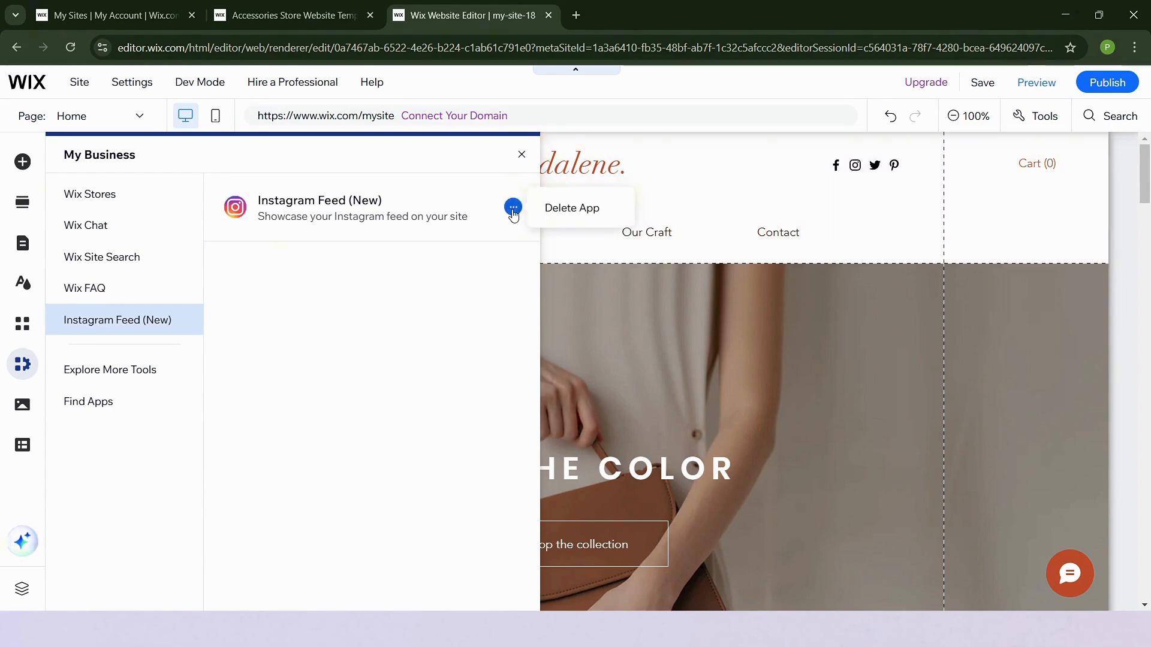
{"action": "left_click", "coordinate": [569, 216]}
{"action": "left_click", "coordinate": [745, 390]}
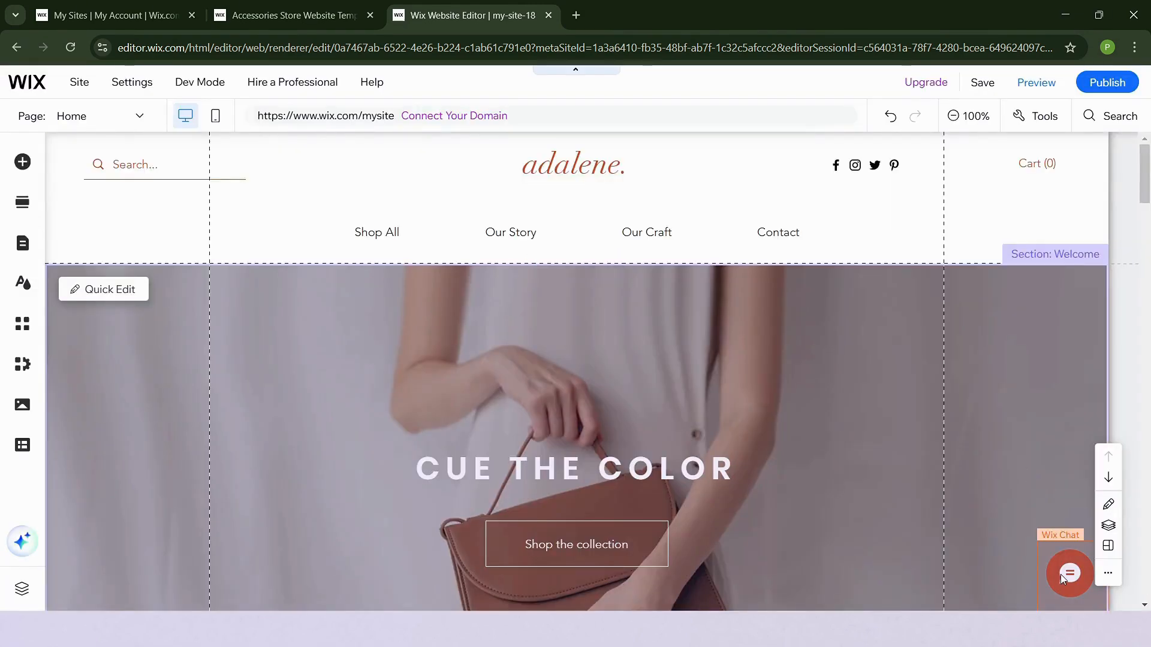
Step: Open the Wix Chat inbox from the site's chat widget and return to the editor
{"action": "left_click", "coordinate": [1060, 574]}
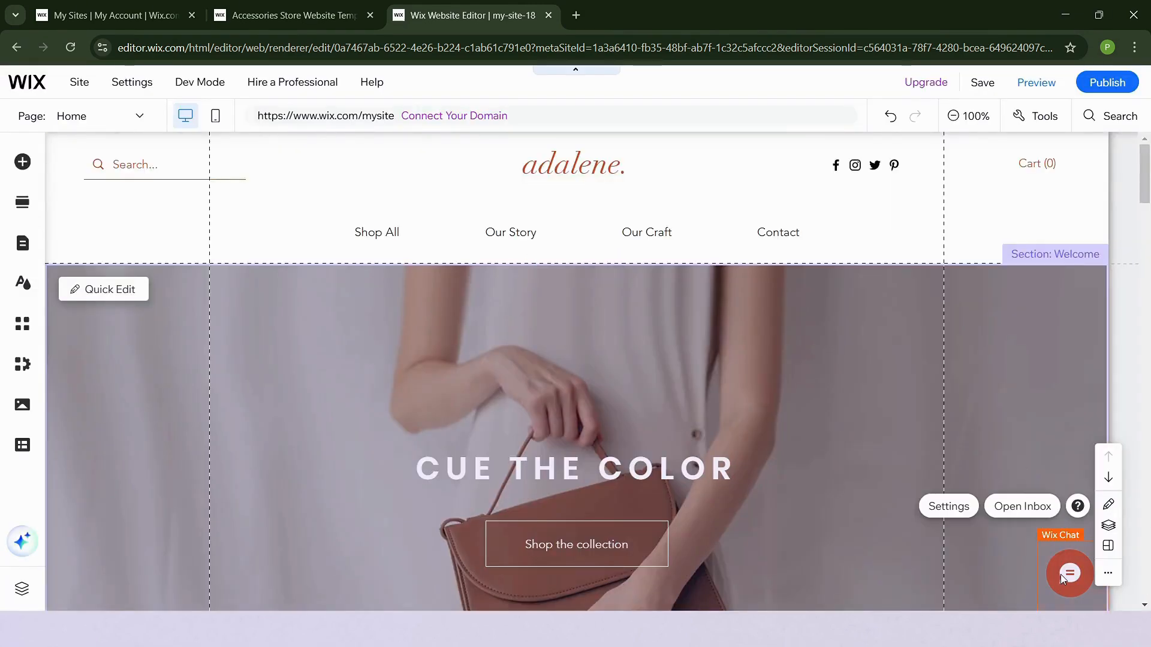
{"action": "left_click", "coordinate": [1028, 509]}
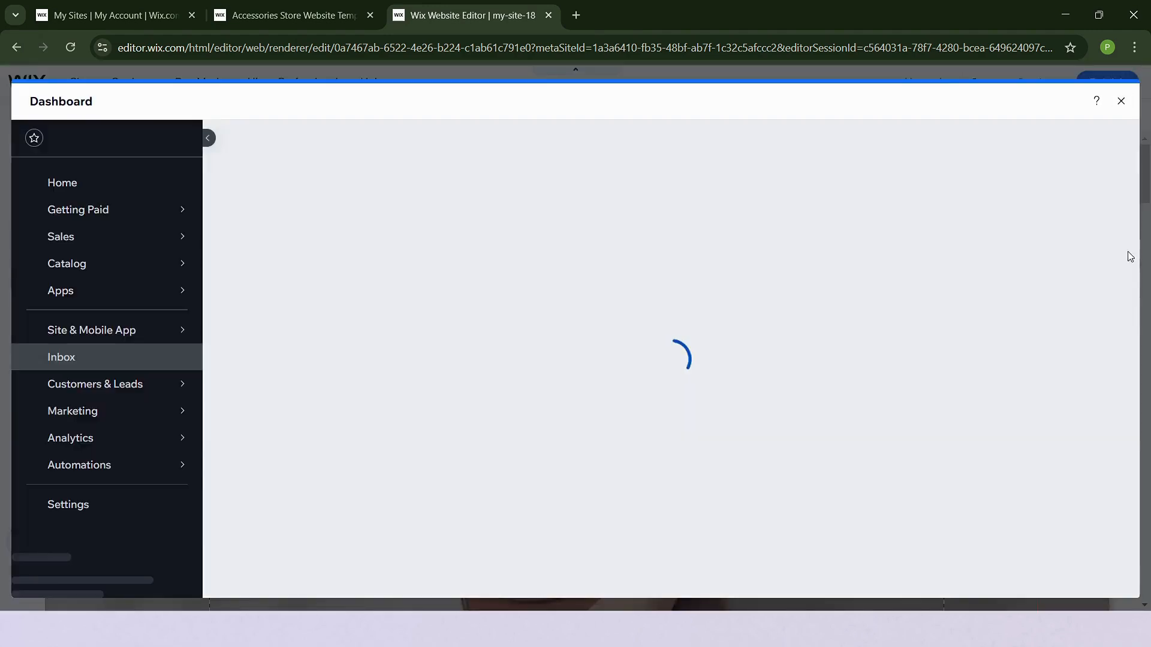
{"action": "left_click", "coordinate": [1119, 102]}
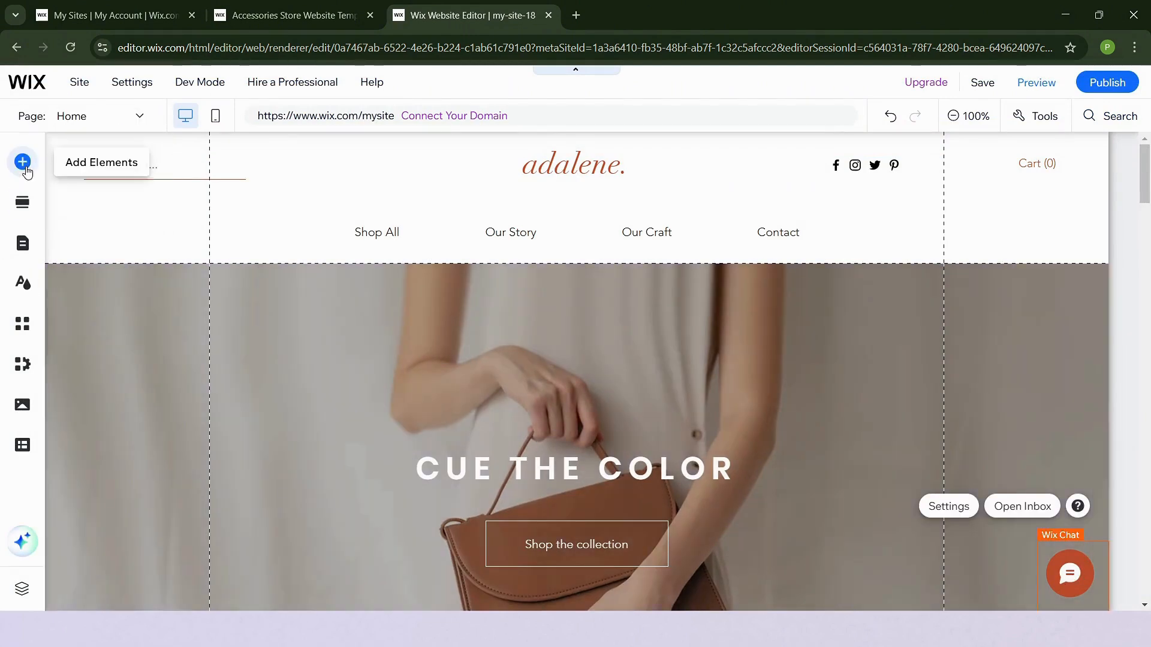
Step: Open the Contact page and examine its heading, customer service details, opening hours and form area
{"action": "left_click", "coordinate": [24, 247]}
{"action": "left_click_drag", "start_coordinate": [249, 243], "coordinate": [256, 346]}
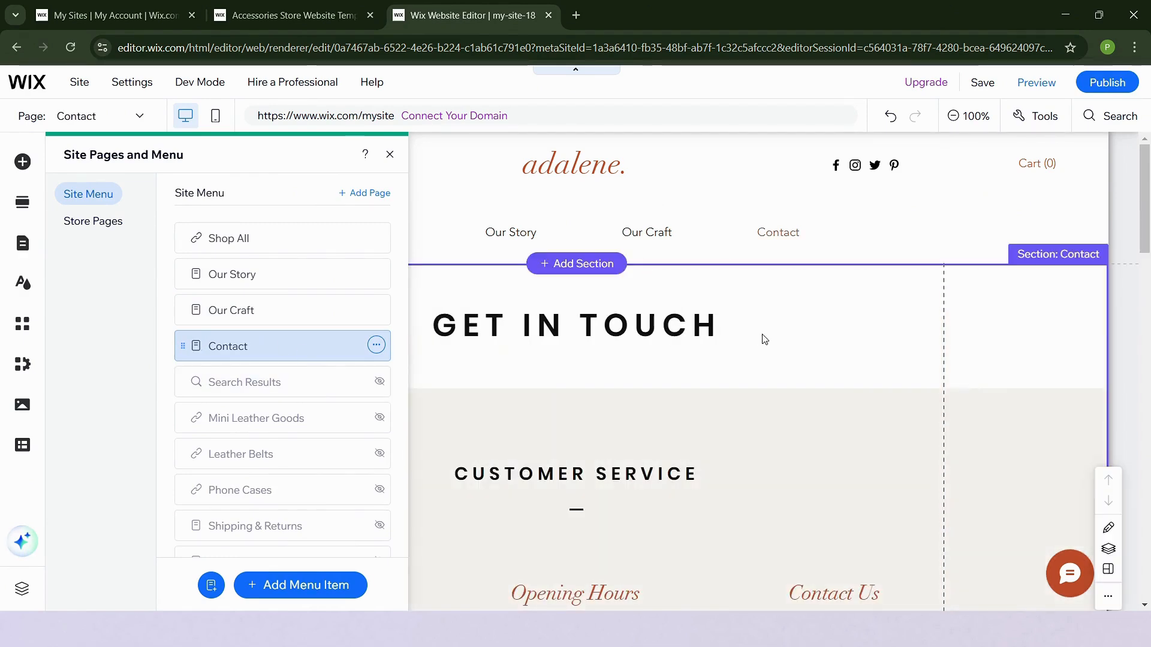
{"action": "left_click", "coordinate": [764, 339]}
{"action": "scroll", "coordinate": [829, 458], "scroll_direction": "down", "scroll_amount": 10}
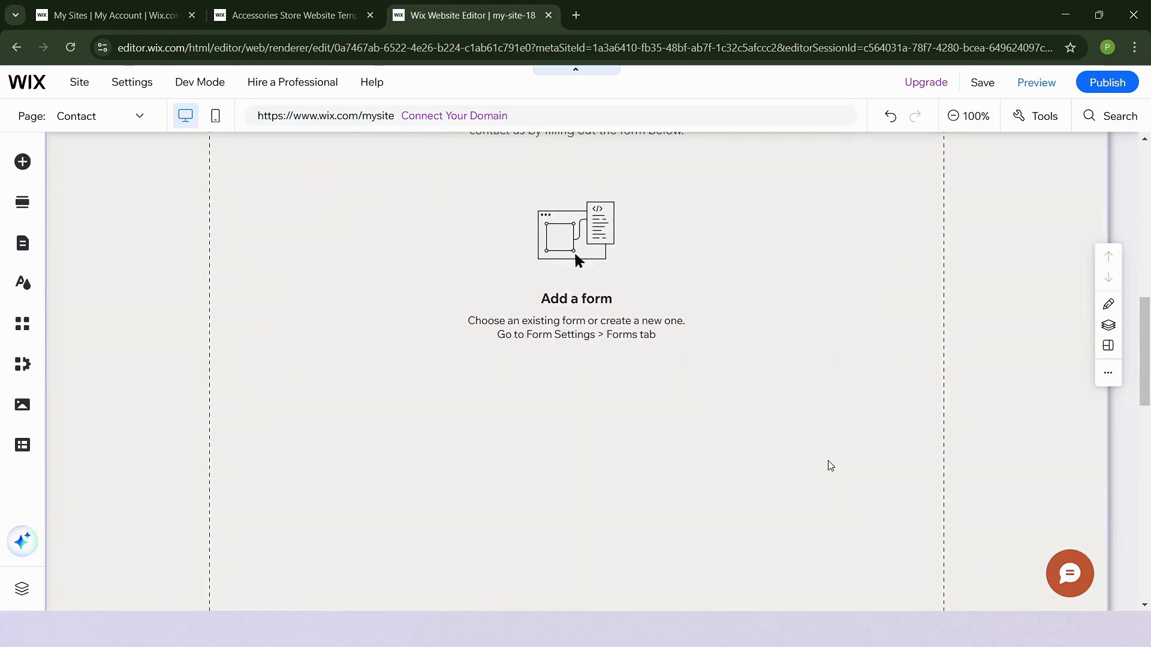
{"action": "scroll", "coordinate": [827, 465], "scroll_direction": "up", "scroll_amount": 10}
{"action": "scroll", "coordinate": [629, 503], "scroll_direction": "down", "scroll_amount": 3}
{"action": "left_click", "coordinate": [568, 438]}
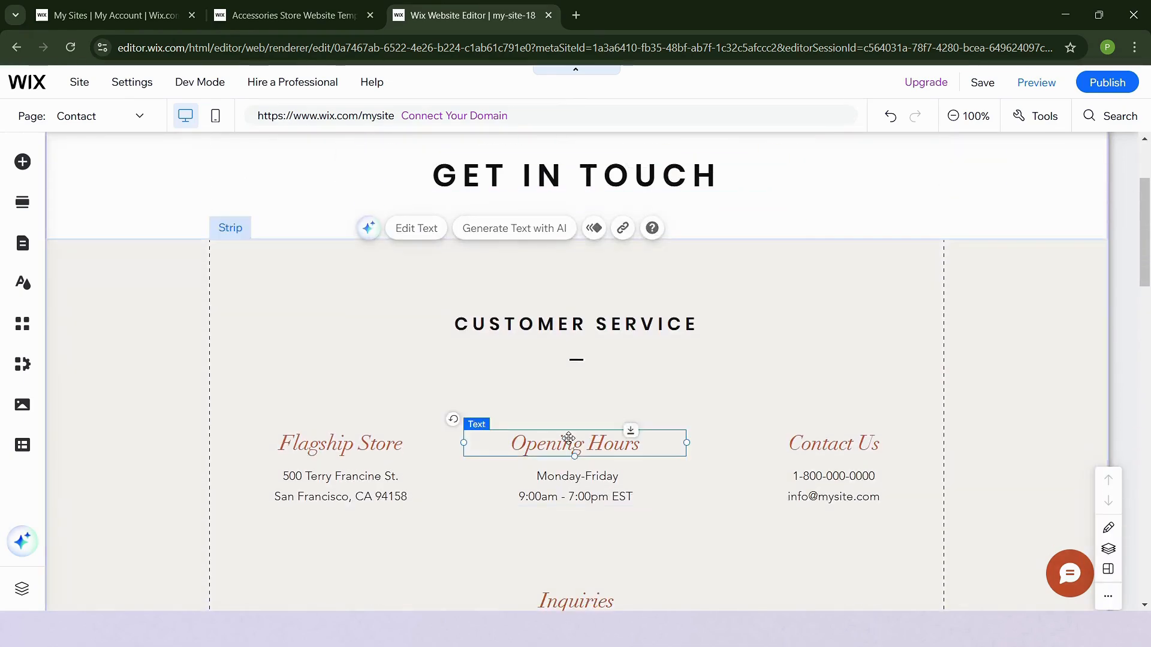
{"action": "left_click", "coordinate": [699, 393]}
{"action": "left_click", "coordinate": [746, 306]}
{"action": "scroll", "coordinate": [676, 351], "scroll_direction": "up", "scroll_amount": 3}
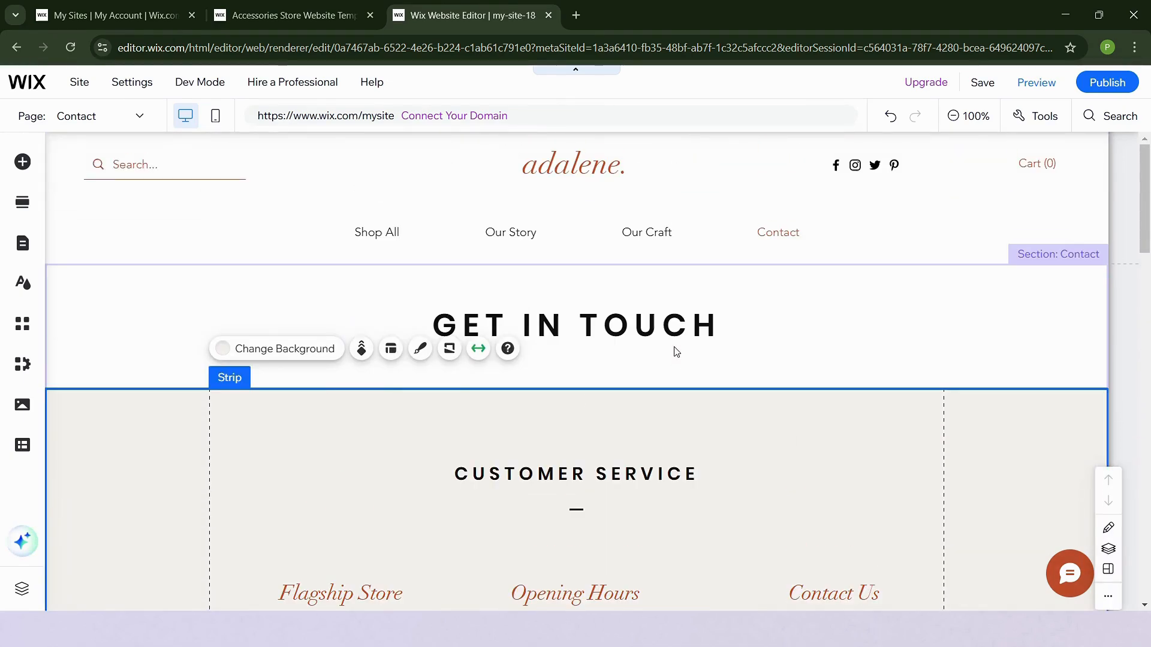